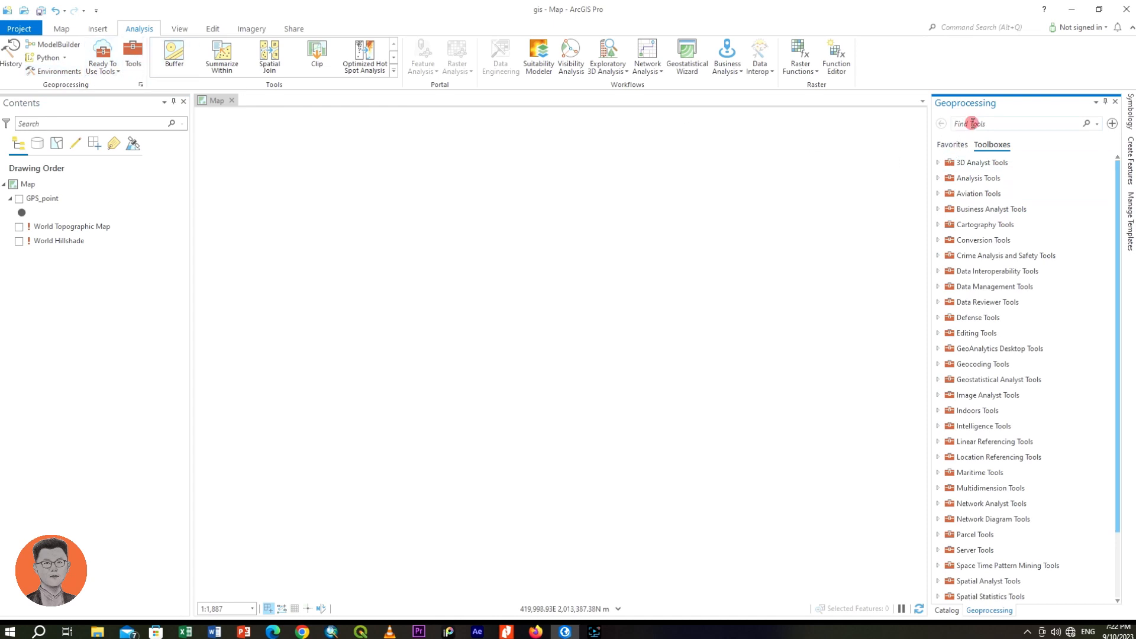
- Search the geoprocessing tools for "ndwi" and open the NDWI (Normalized Difference Water Index) tool
left_click(991, 143)
left_click(979, 125)
type("ndwi")
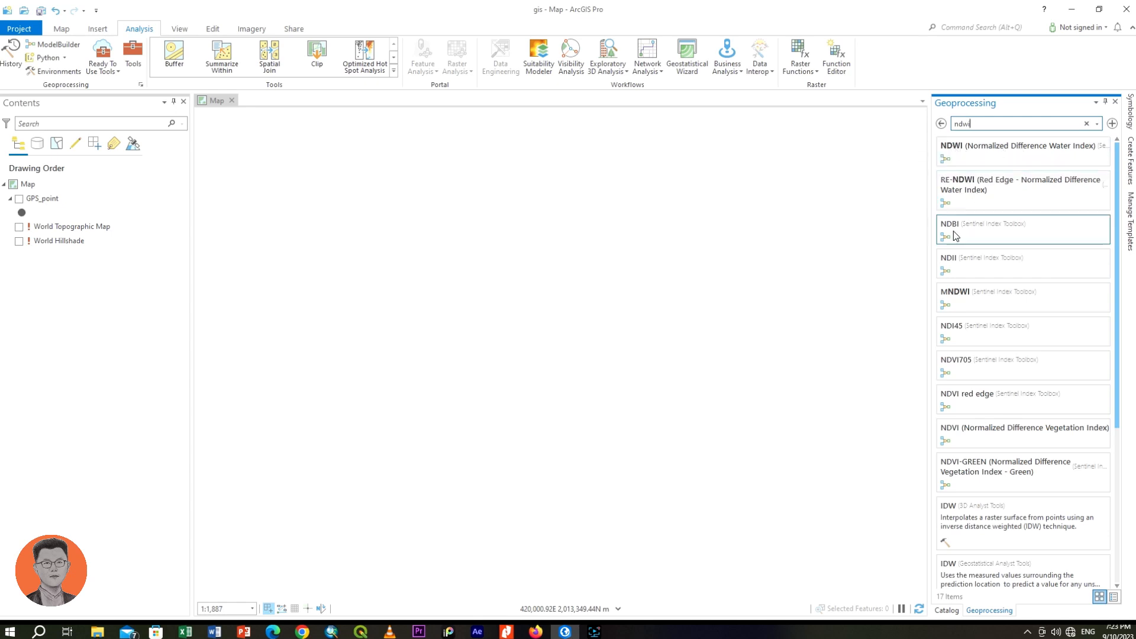
left_click(972, 145)
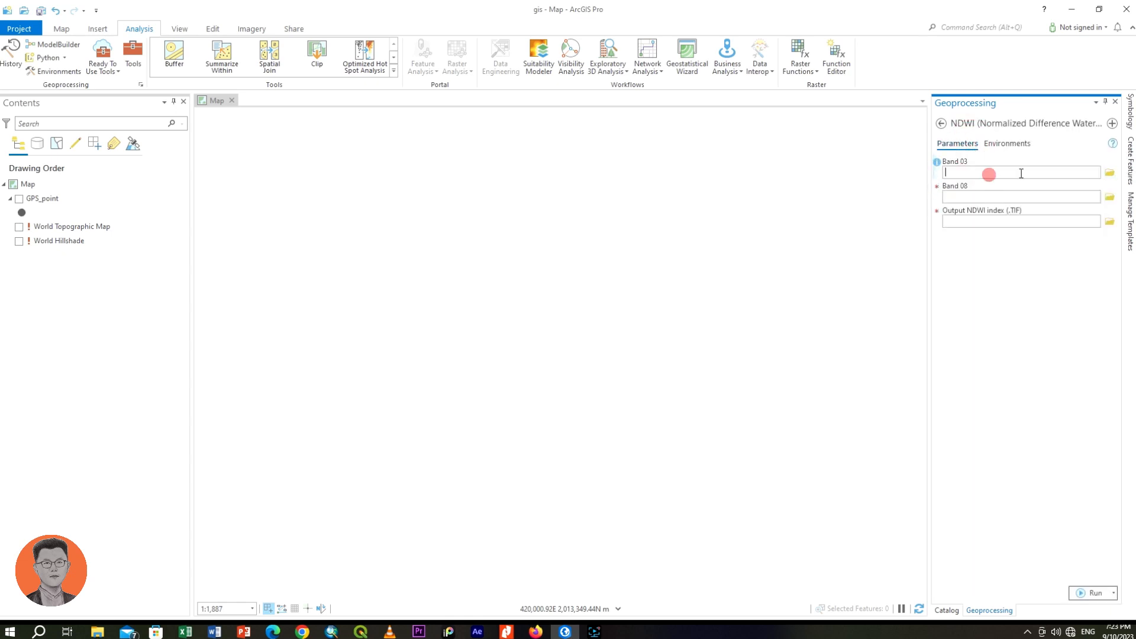
- Browse for the Band 03 raster and open the 3.GIS folder on Local Disk (E:)
left_click(1111, 174)
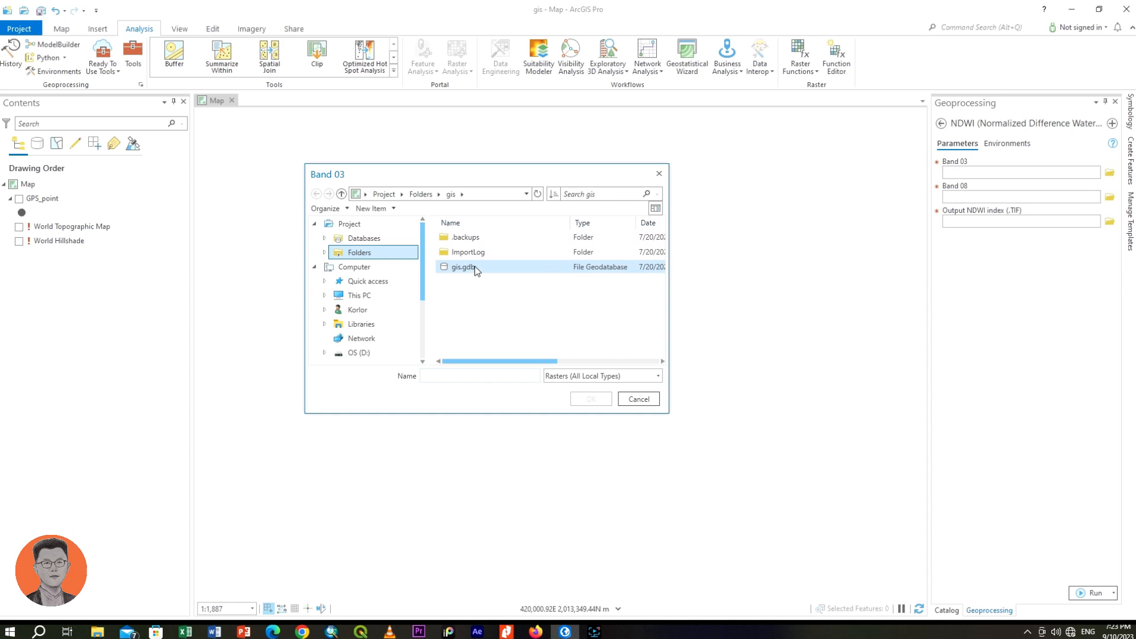
left_click(358, 352)
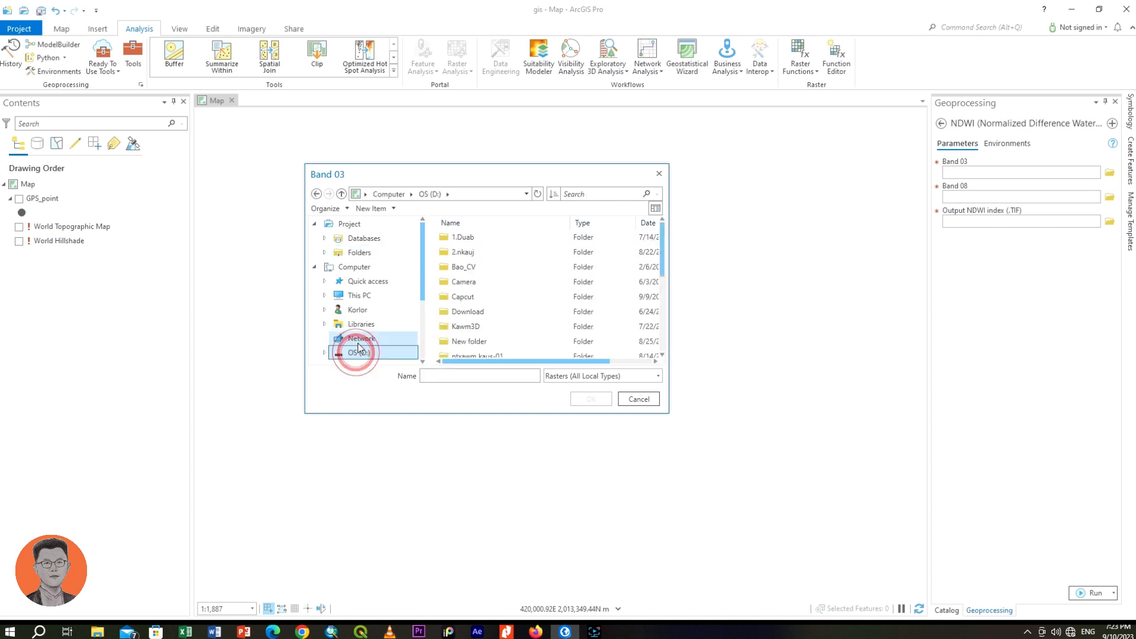
scroll(358, 340, "down", 1)
left_click(363, 314)
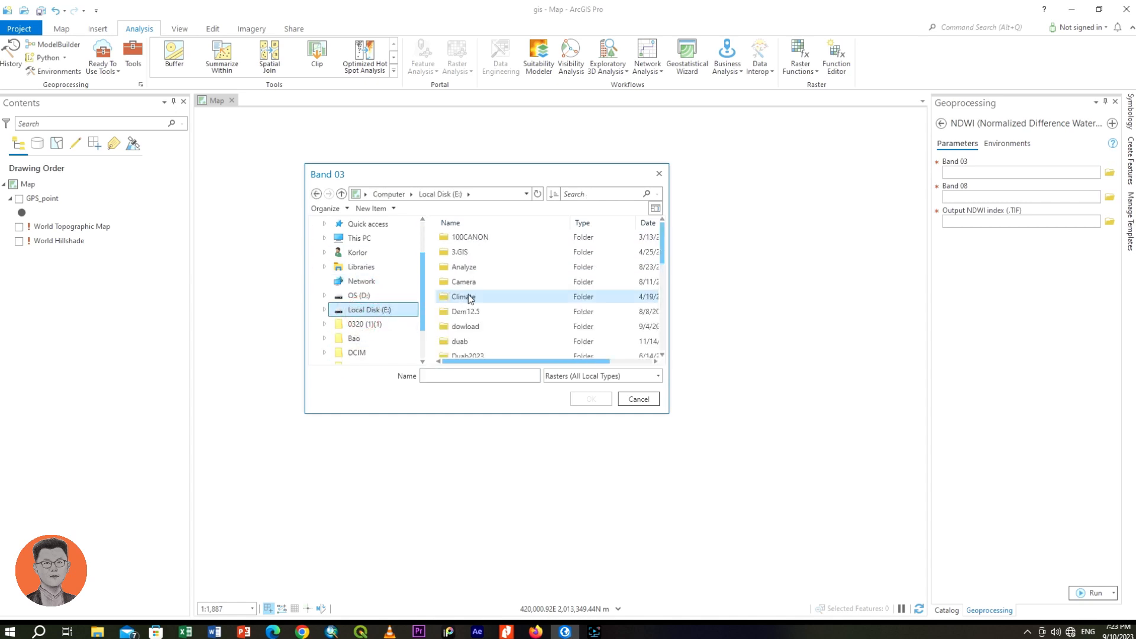
scroll(505, 309, "down", 3)
scroll(504, 309, "up", 3)
double_click(460, 251)
scroll(463, 301, "down", 2)
scroll(466, 325, "down", 1)
scroll(465, 283, "down", 4)
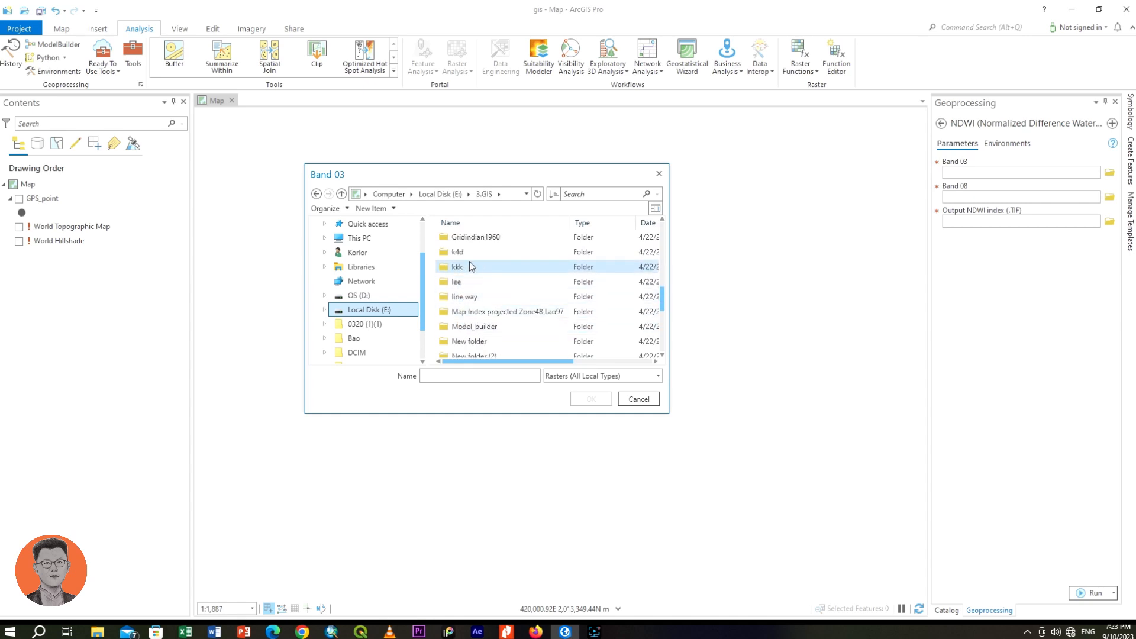
scroll(469, 342, "down", 3)
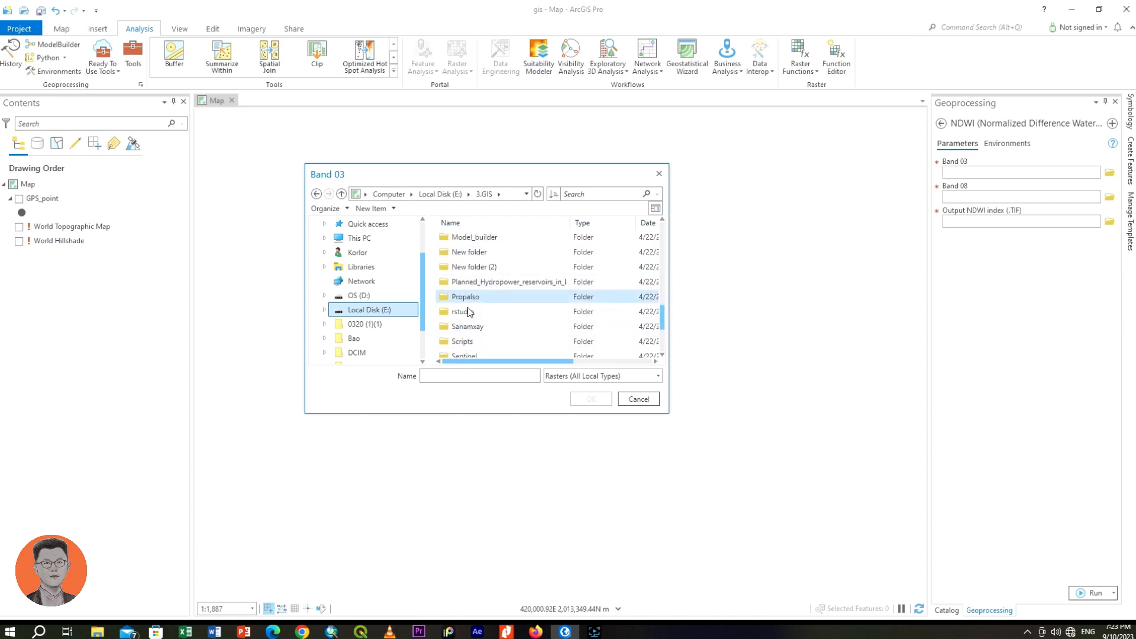
- Look through the S2, sentinel2018, NDVI and Landsatgrid subfolders of the Sentinel folder for band rasters
double_click(464, 267)
scroll(473, 304, "down", 1)
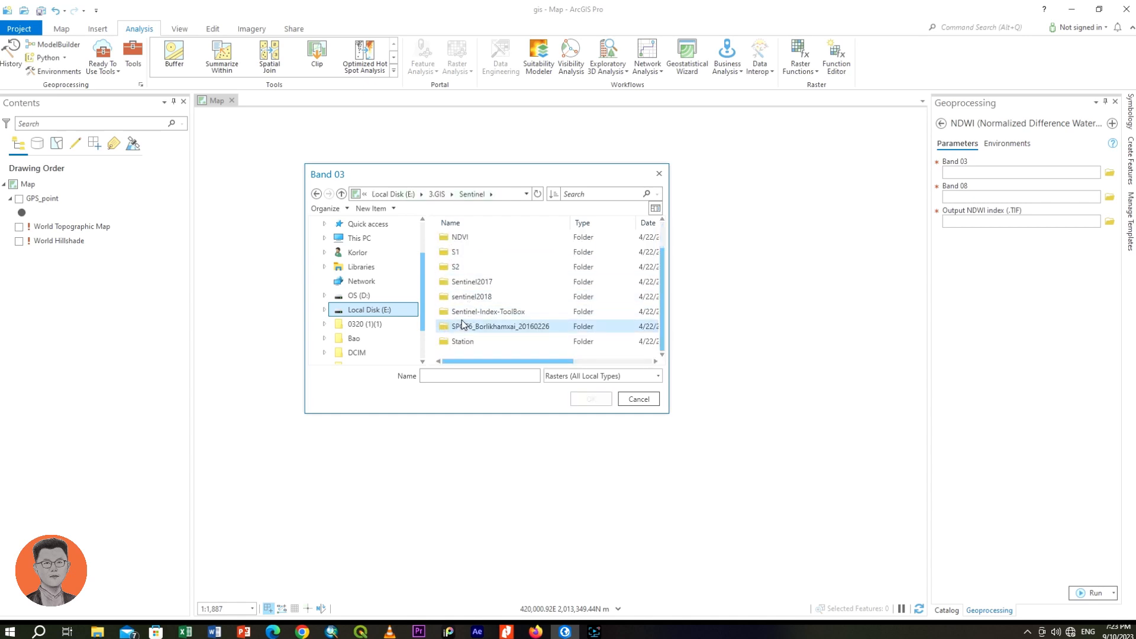
scroll(454, 320, "up", 1)
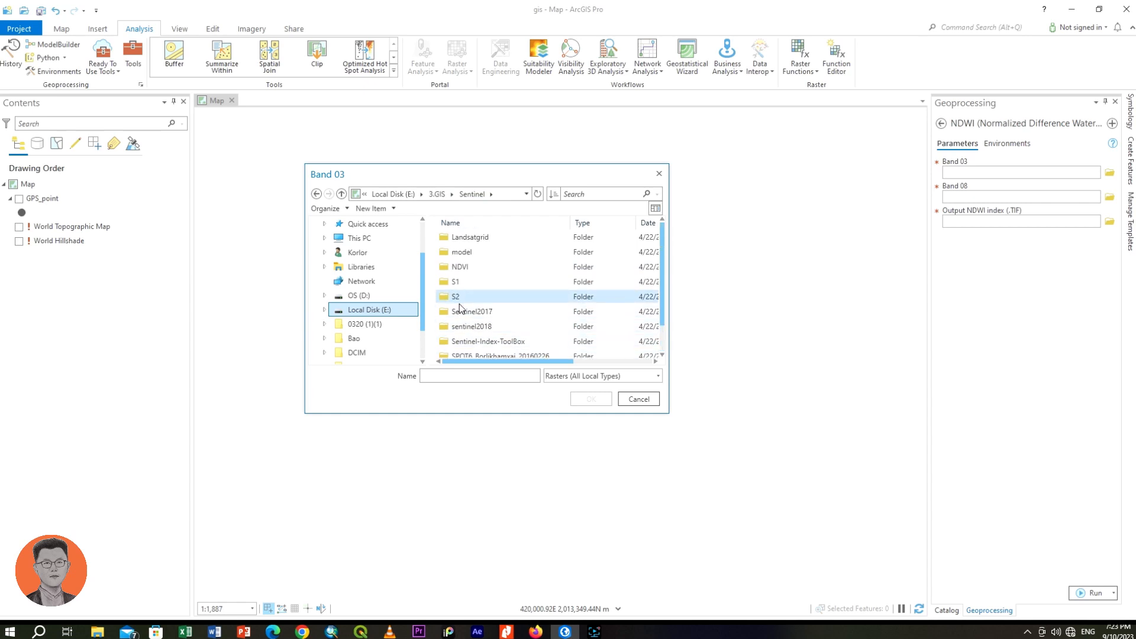
double_click(457, 297)
double_click(454, 238)
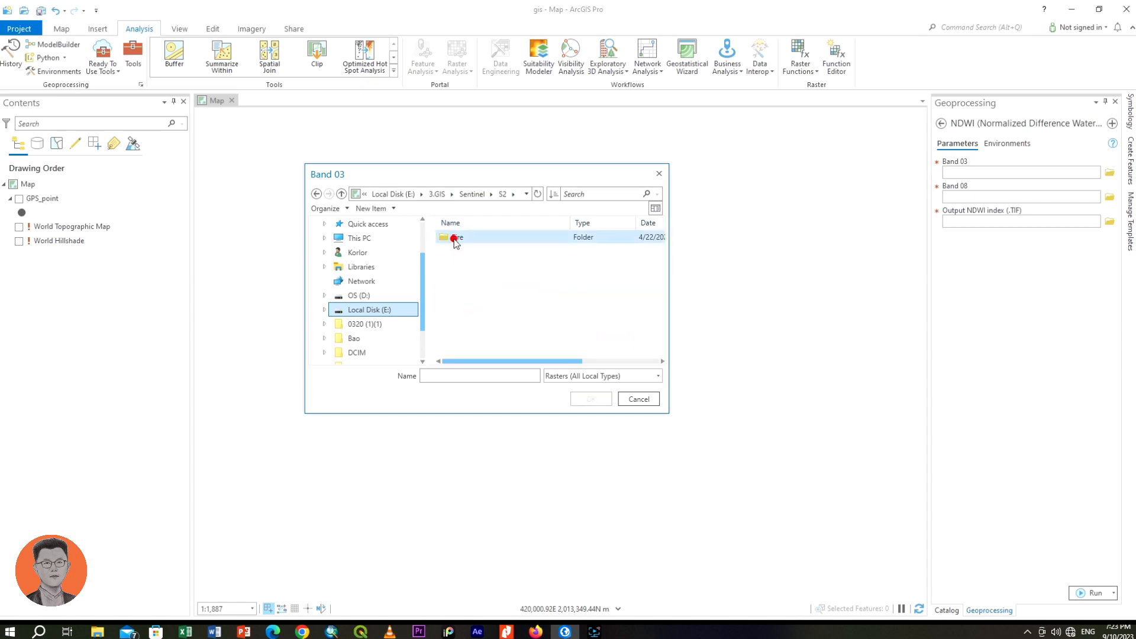
left_click(316, 194)
left_click(316, 194)
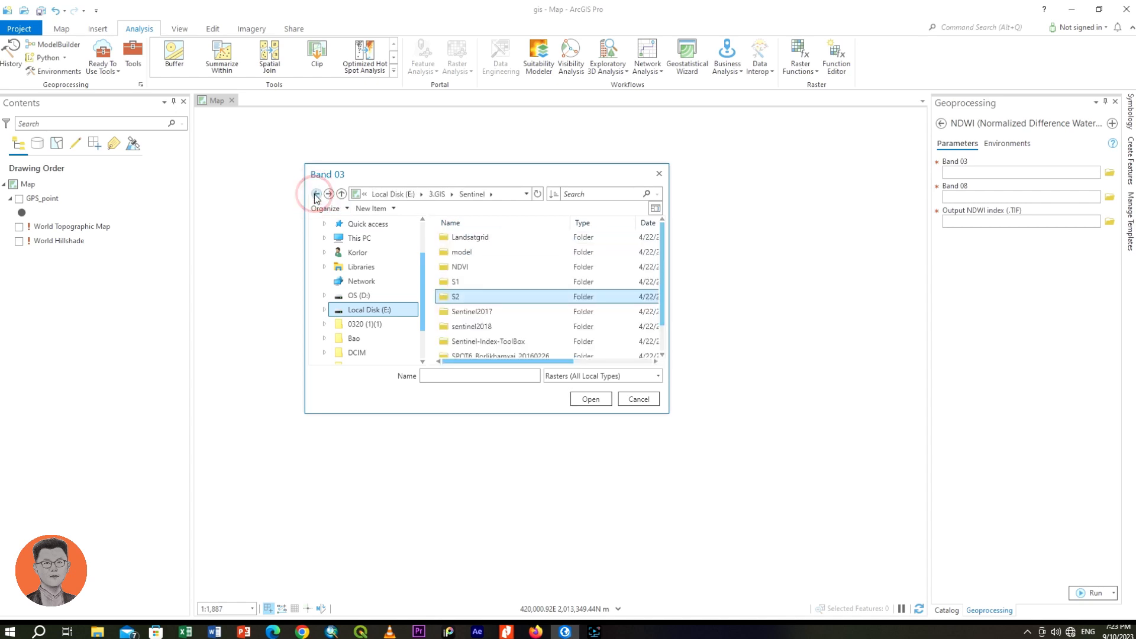
left_click(474, 327)
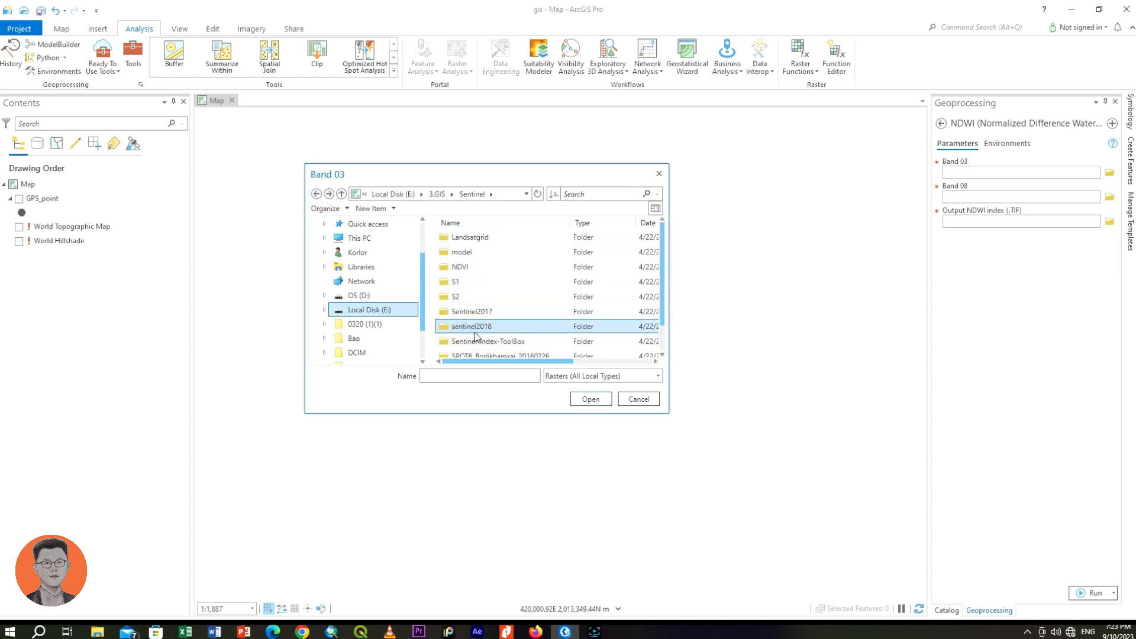
double_click(474, 330)
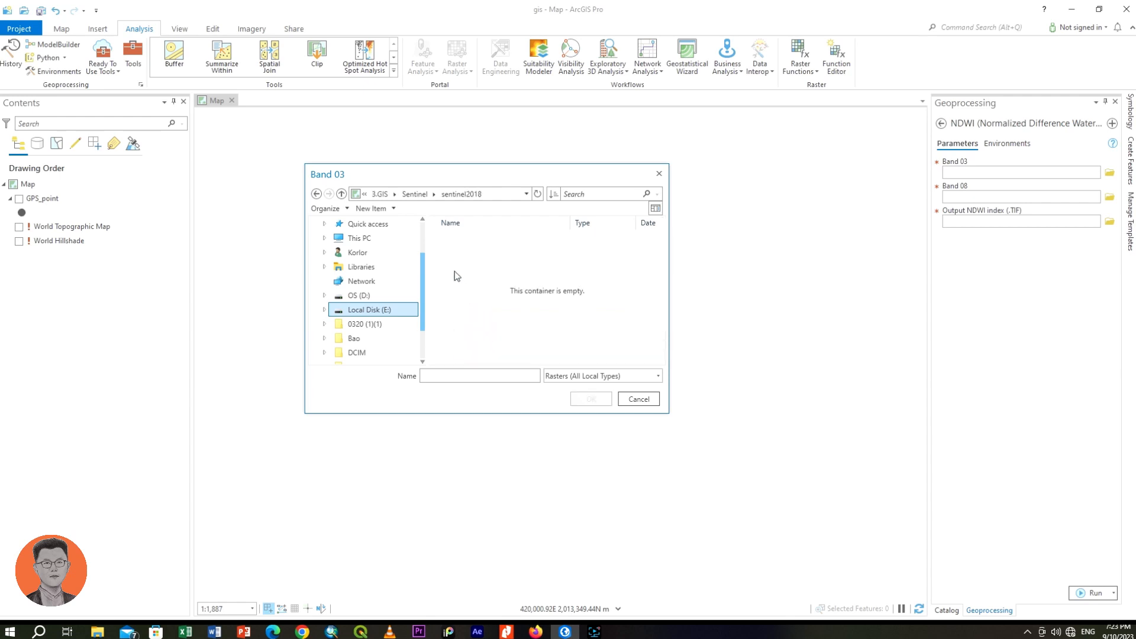
left_click(316, 194)
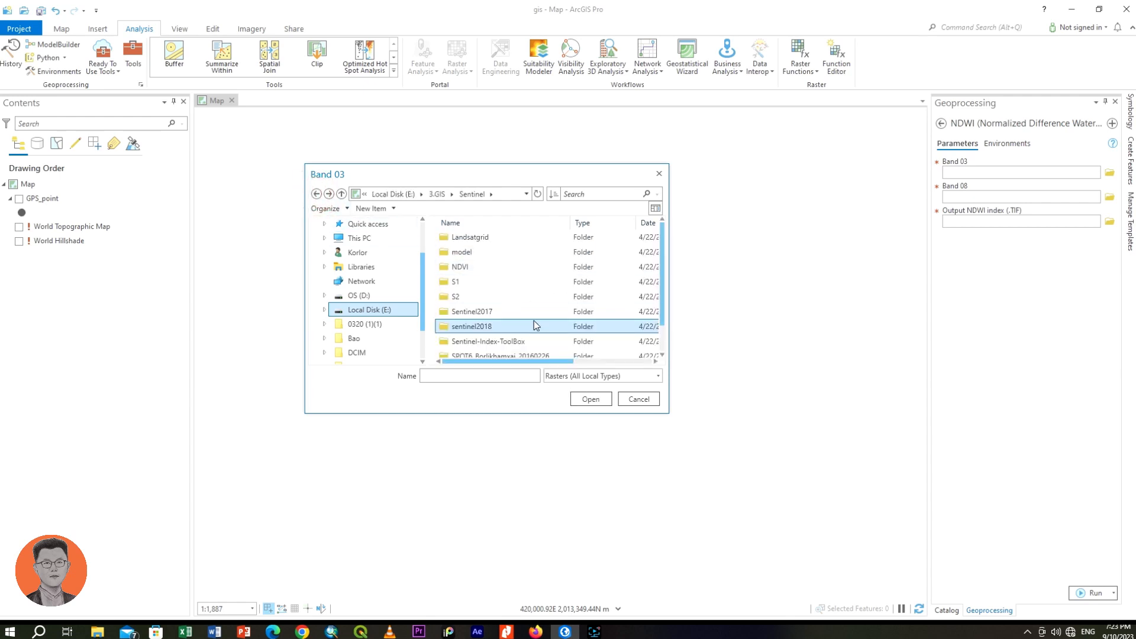
double_click(457, 270)
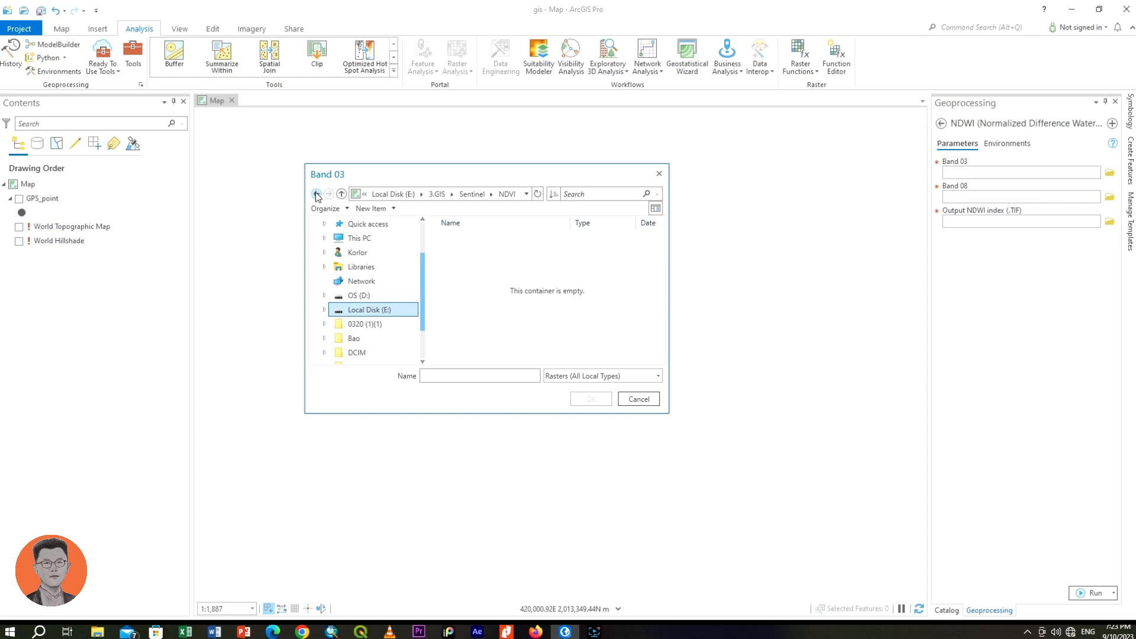
left_click(316, 194)
double_click(461, 238)
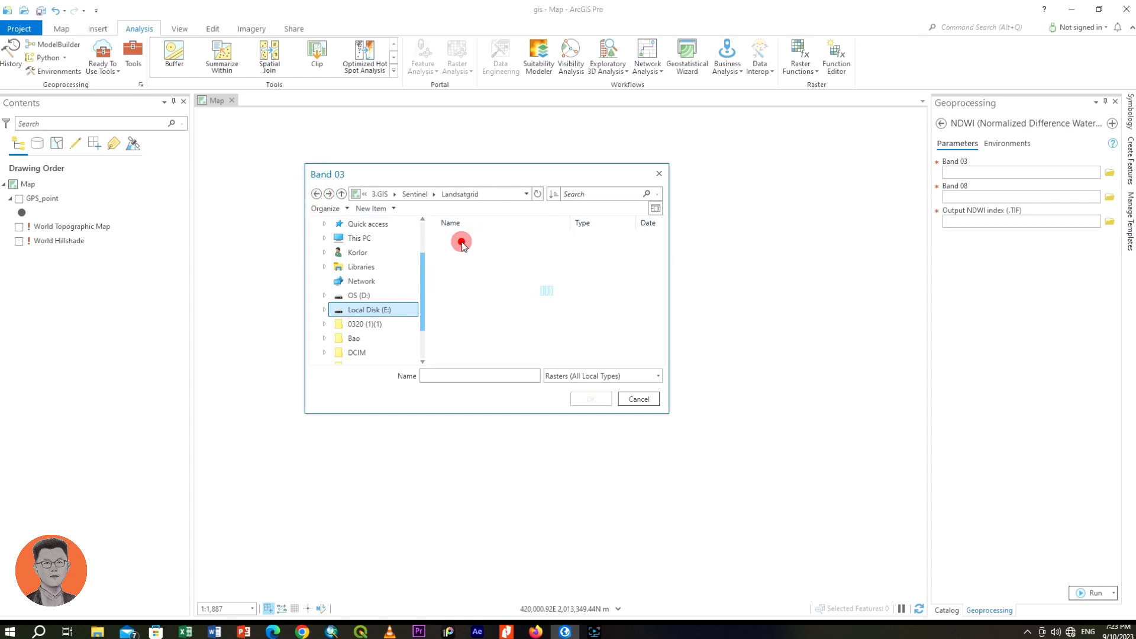
left_click(316, 194)
left_click(317, 194)
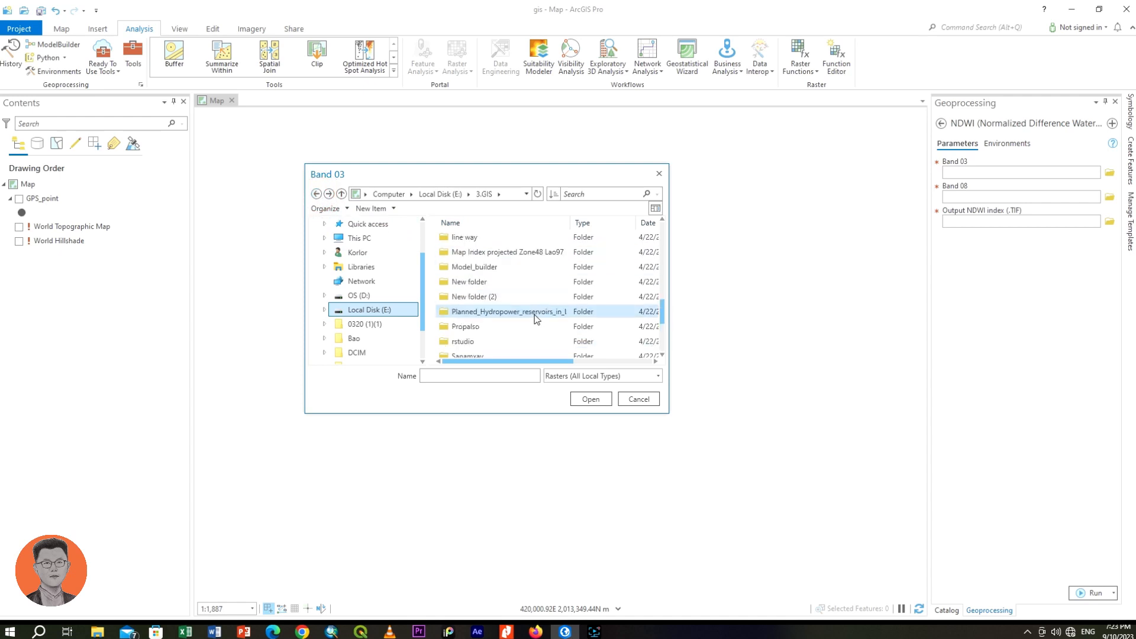
- Open the data folder inside the GIS_2022 folder of 3.GIS
scroll(533, 320, "up", 5)
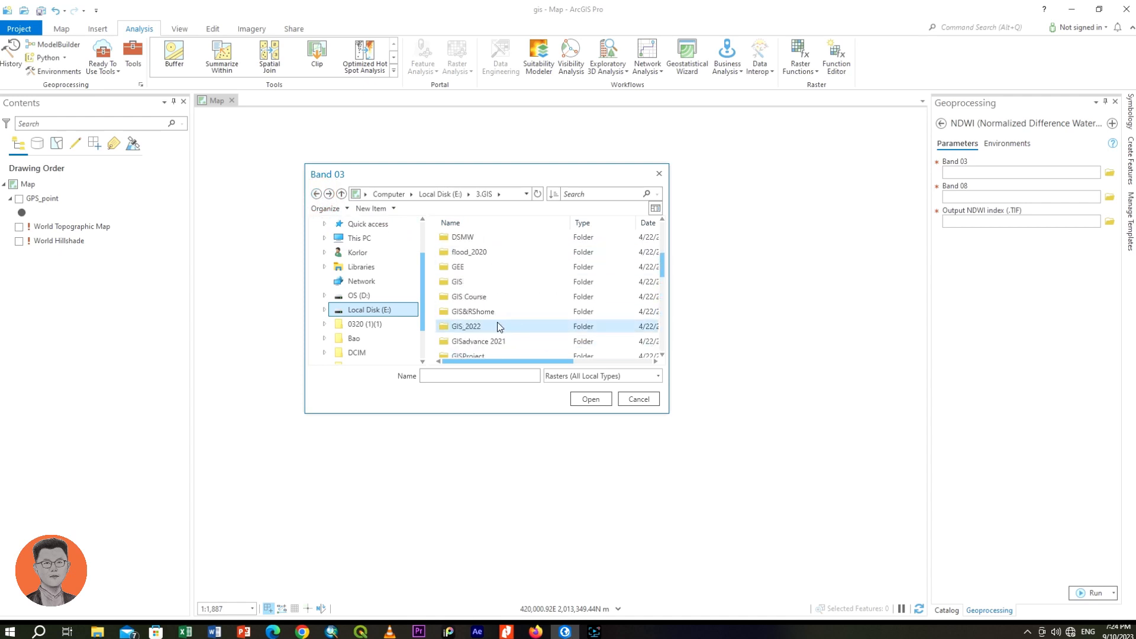
left_click(472, 297)
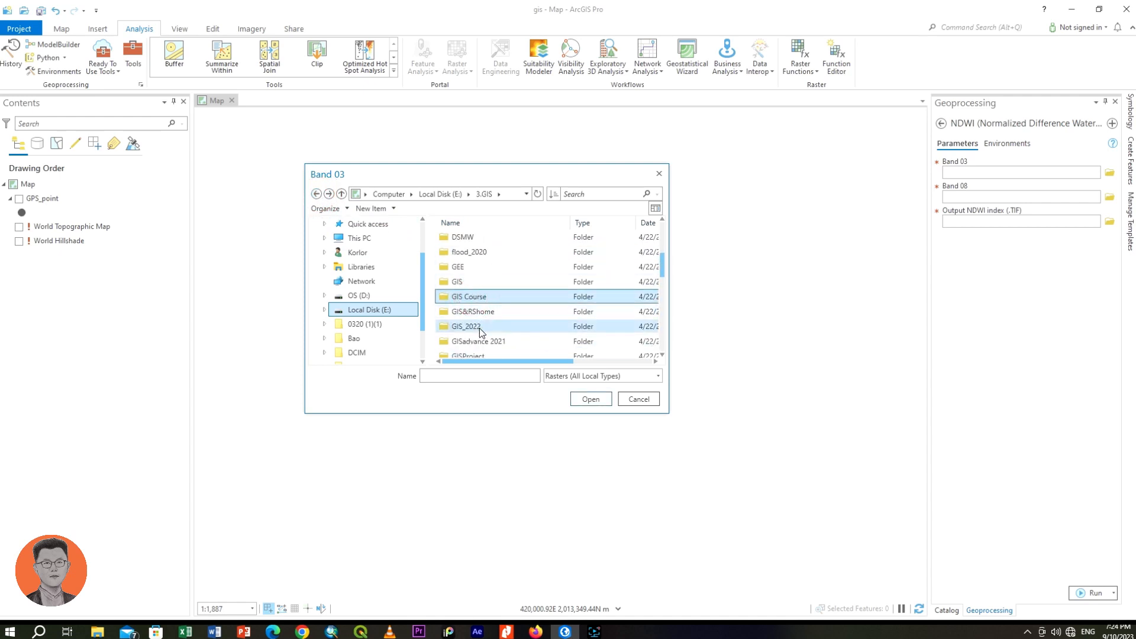
double_click(479, 327)
double_click(453, 252)
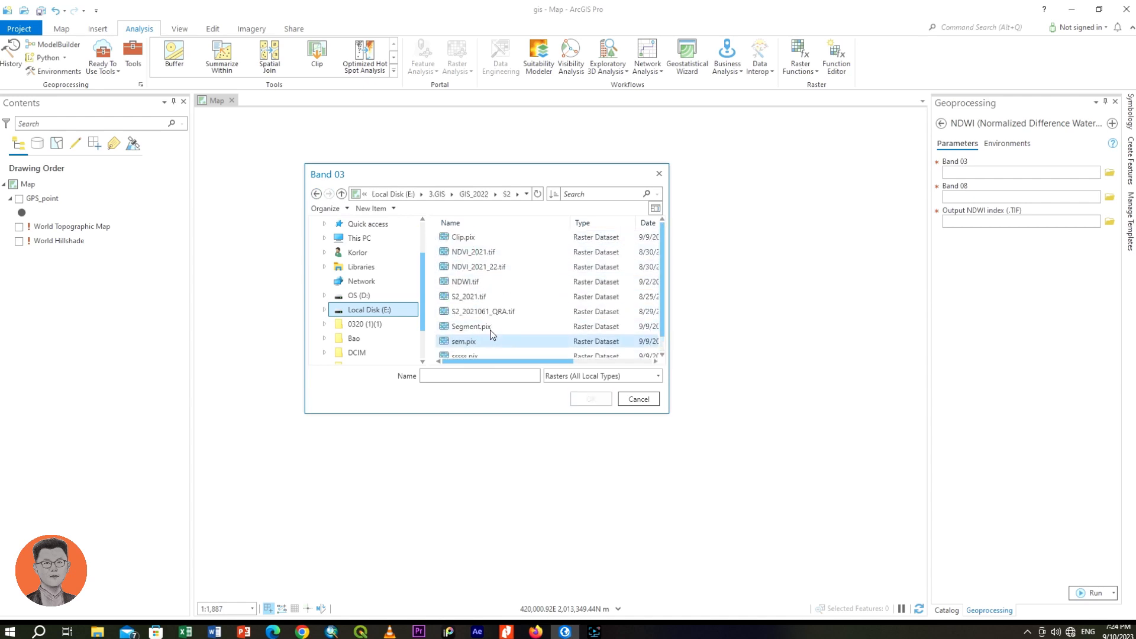
left_click(315, 195)
double_click(452, 237)
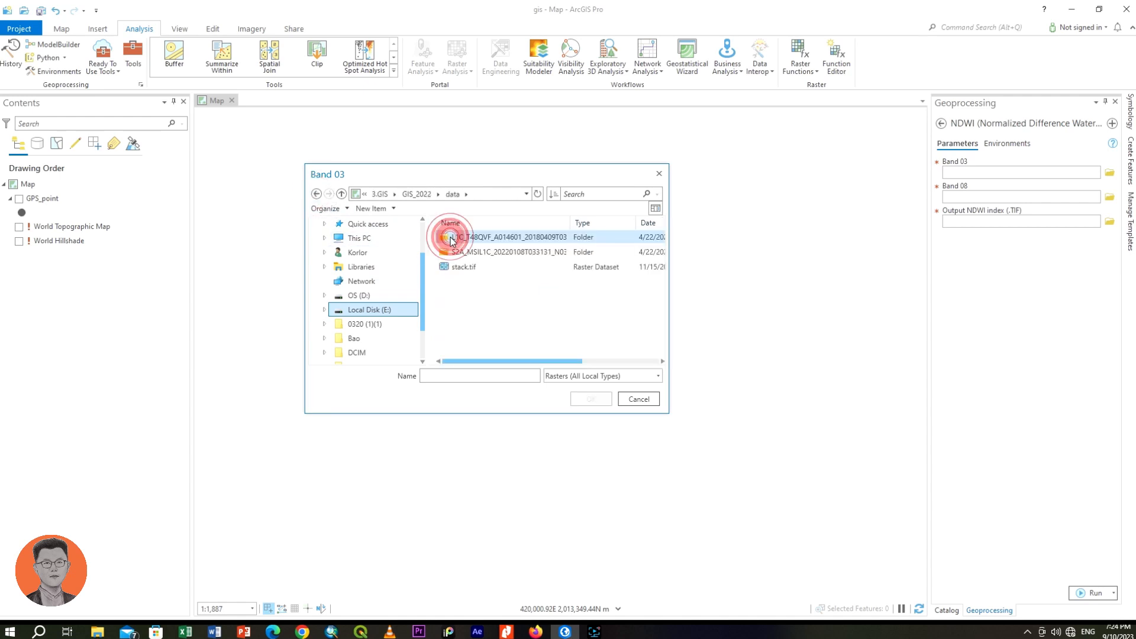
- Open the IMG_DATA folder of granule L1C_T48QVF_A034192_20220108T034133 inside the S2A_MSIL1C_20220108T033131 product folder
double_click(462, 254)
left_click(462, 267)
double_click(462, 267)
double_click(452, 237)
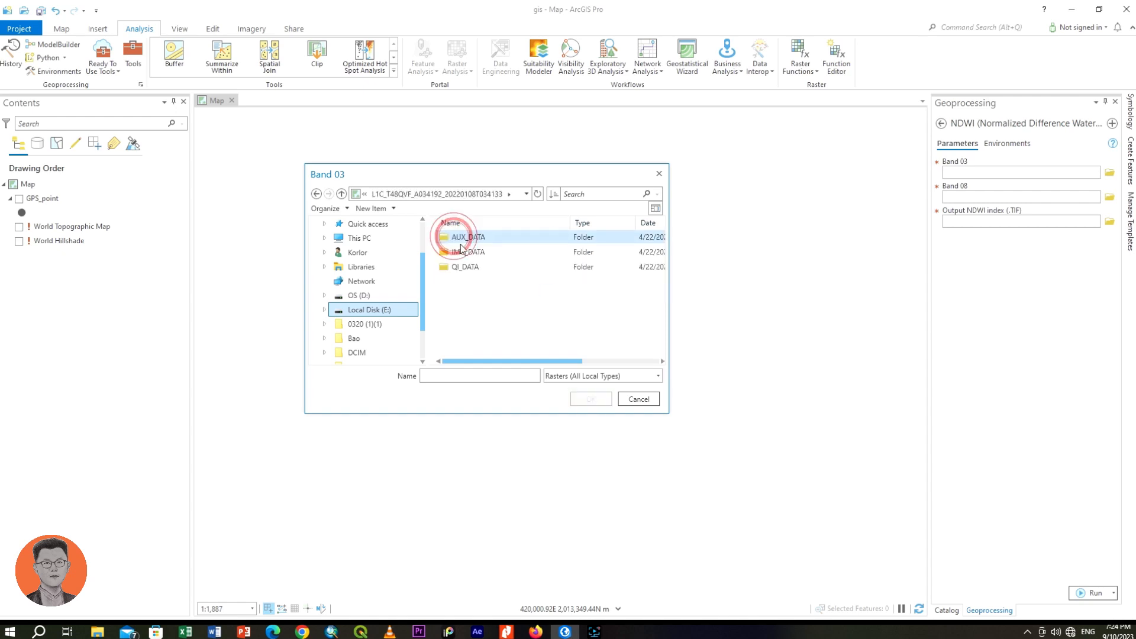
double_click(466, 253)
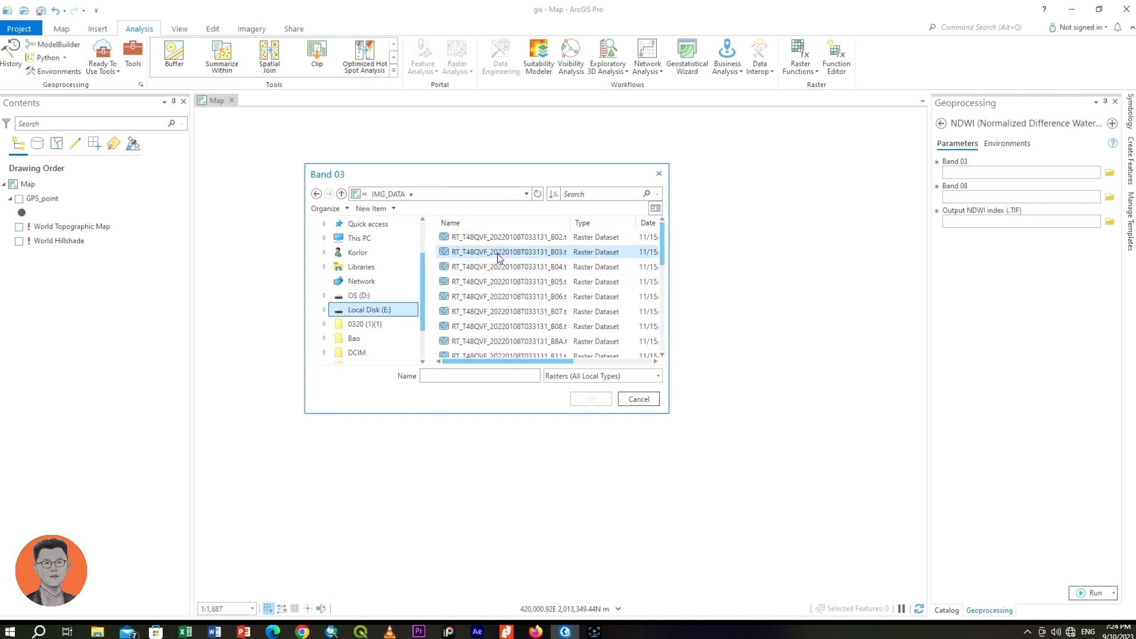
- Set Band 03 to RT_T48QVF_20220108T033131_B03.tif and Band 08 to RT_T48QVF_20220108T033131_B08.tif
double_click(571, 223)
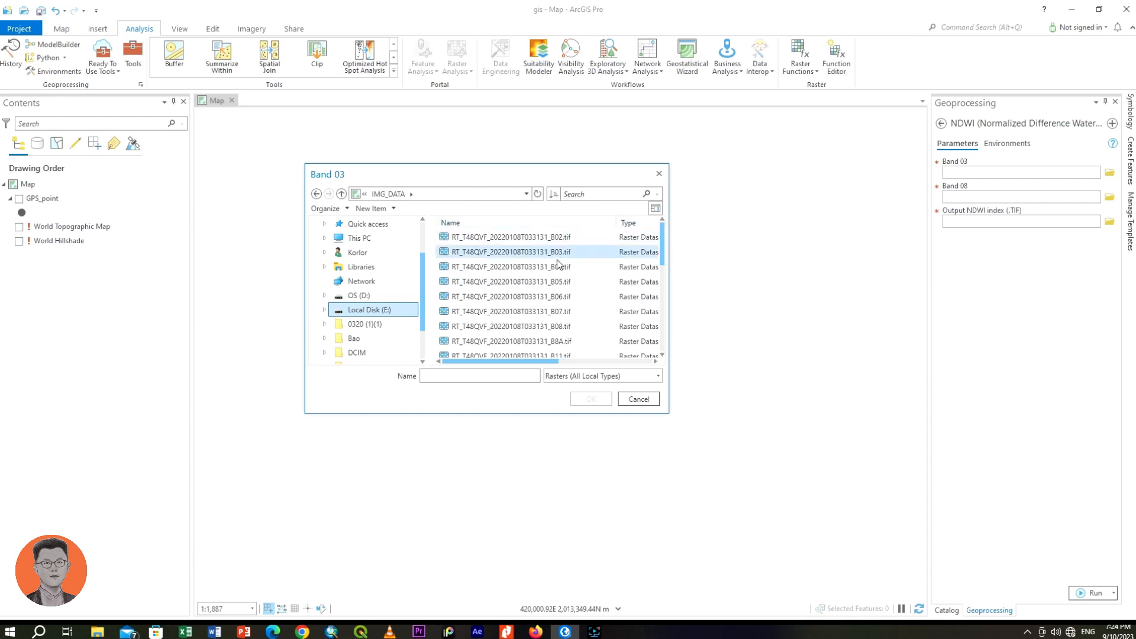
left_click(520, 252)
left_click(592, 398)
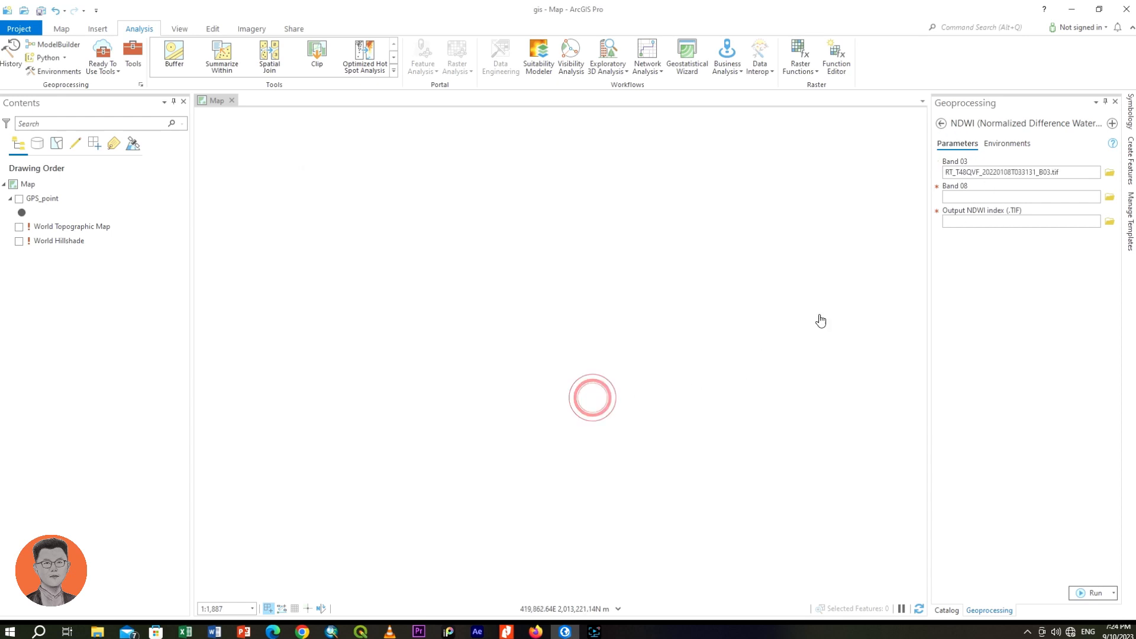
left_click(1109, 197)
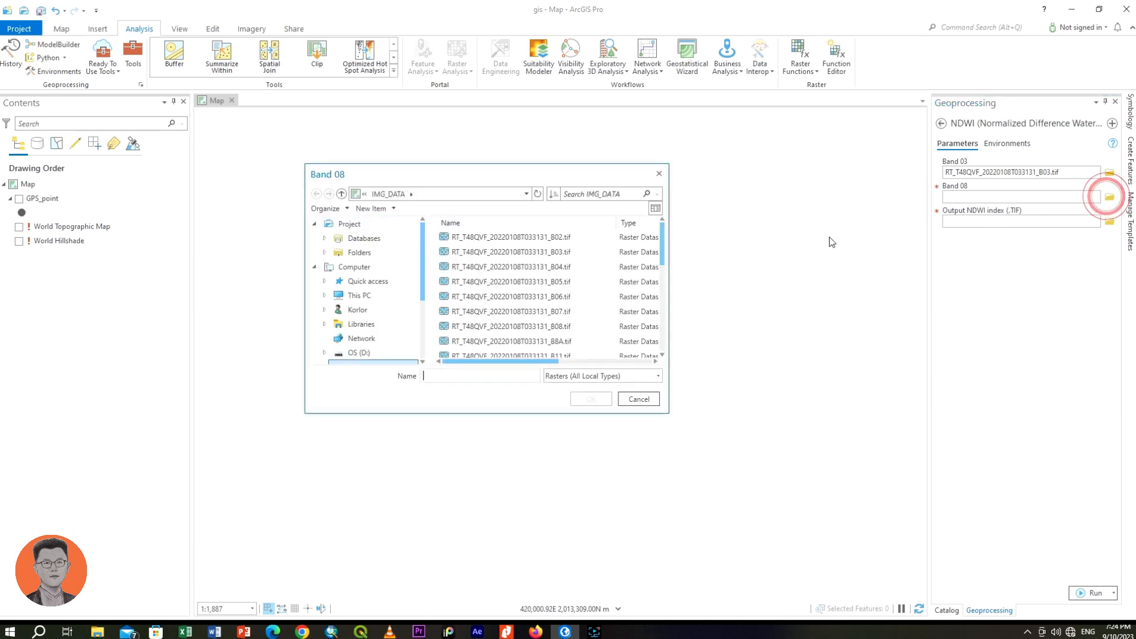
double_click(513, 326)
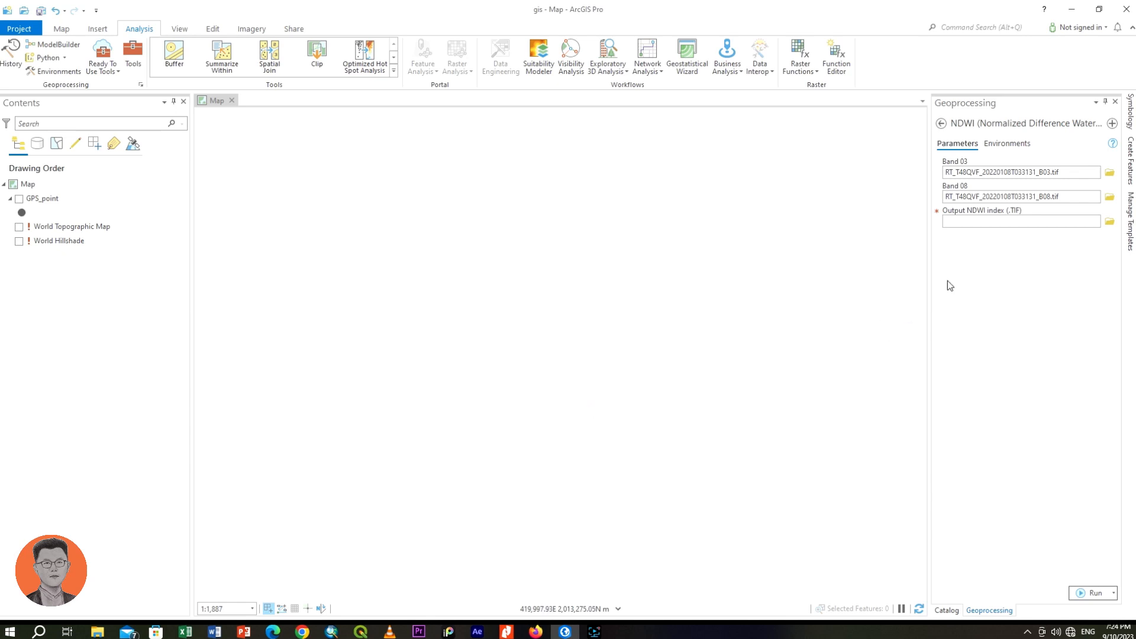
- Set the output NDWI index raster to be saved as NDWI in the GRANULE folder
left_click(1109, 222)
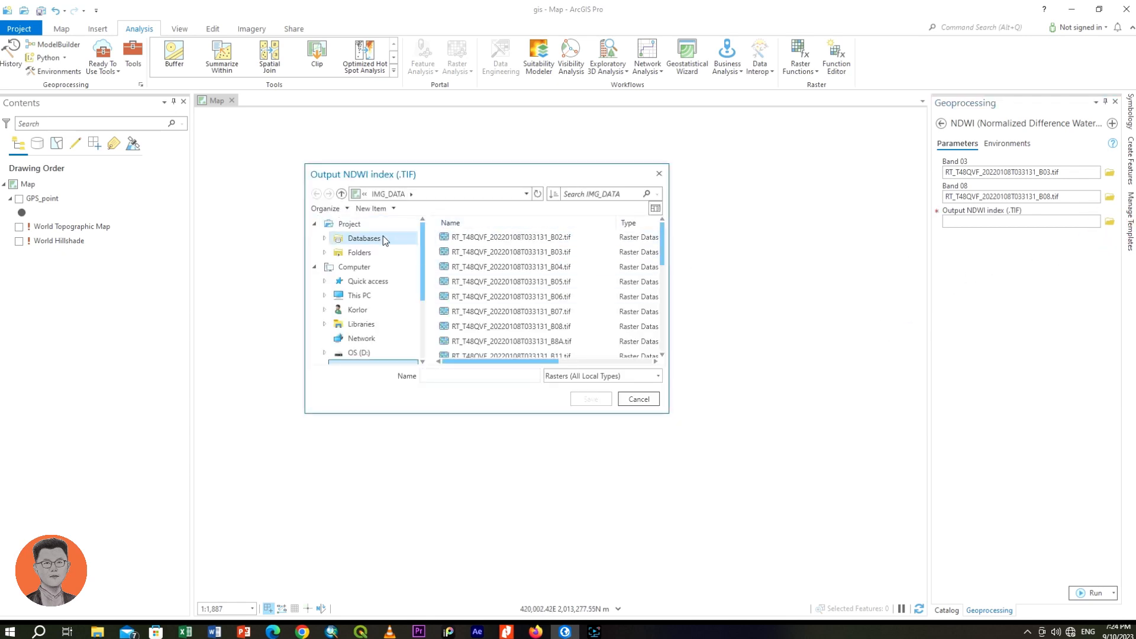
left_click(514, 196)
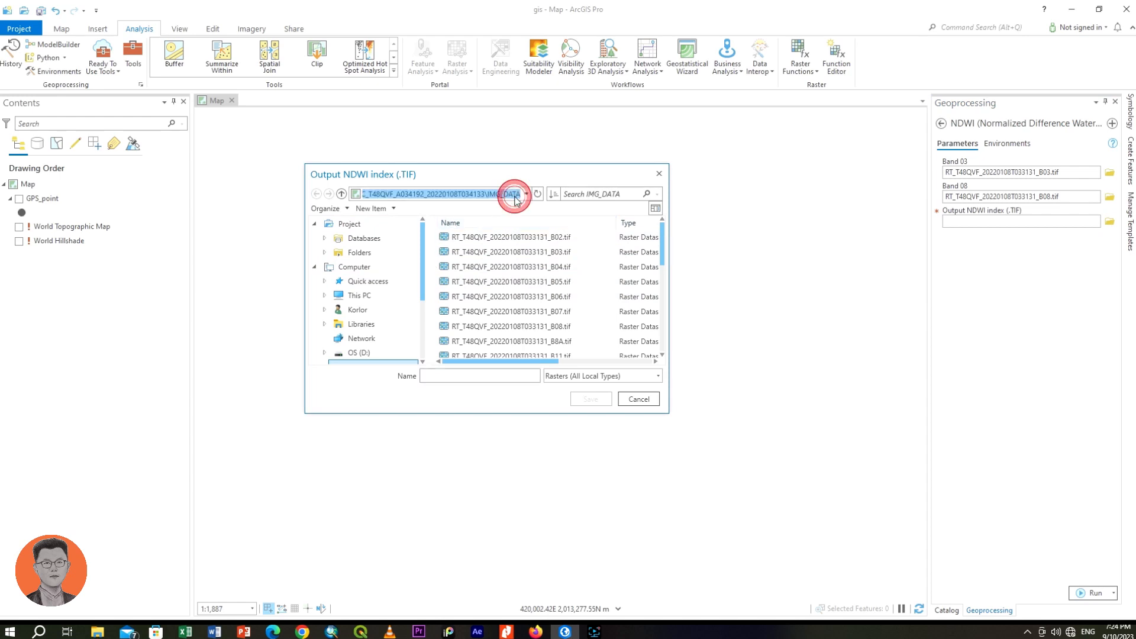
left_click(341, 195)
left_click(341, 195)
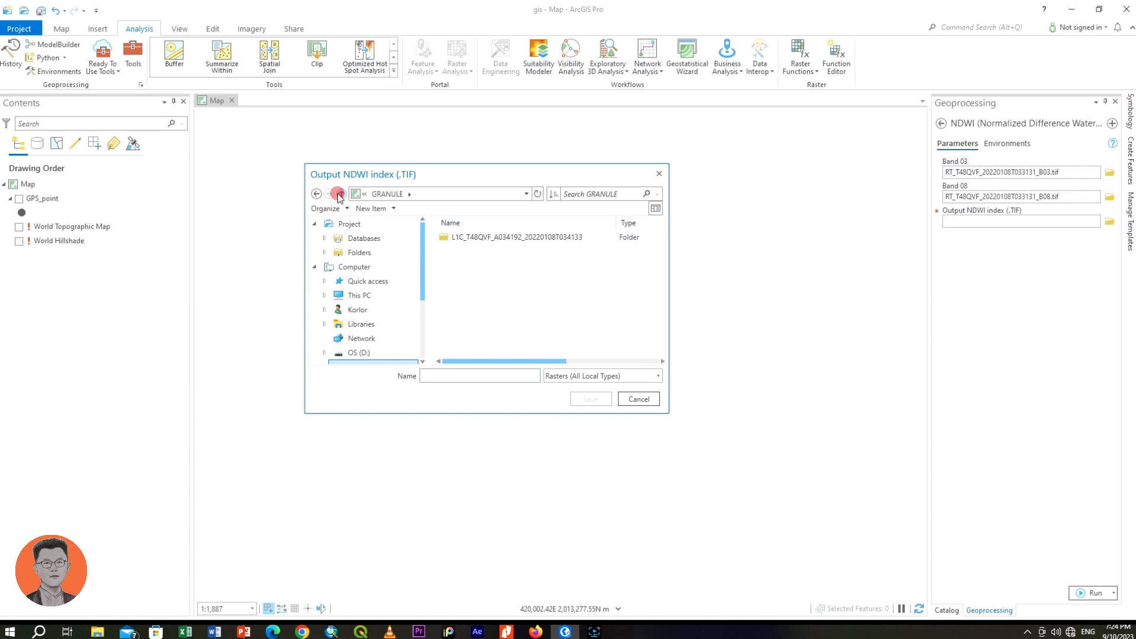
left_click(455, 374)
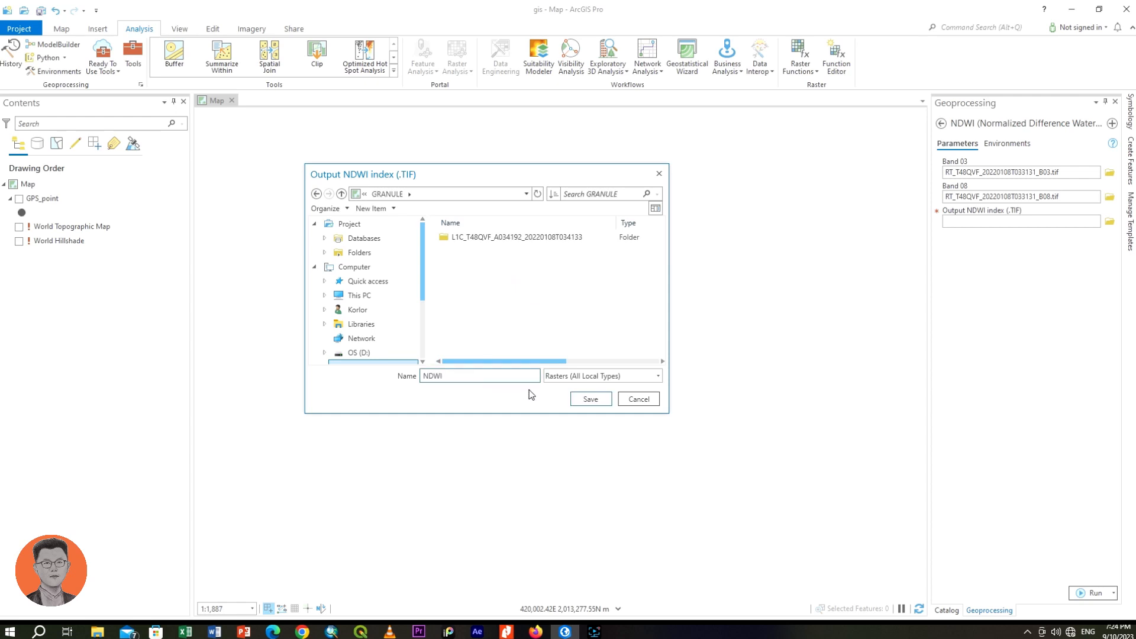
type("NDWI")
left_click(562, 376)
left_click(562, 376)
left_click(449, 377)
left_click(589, 399)
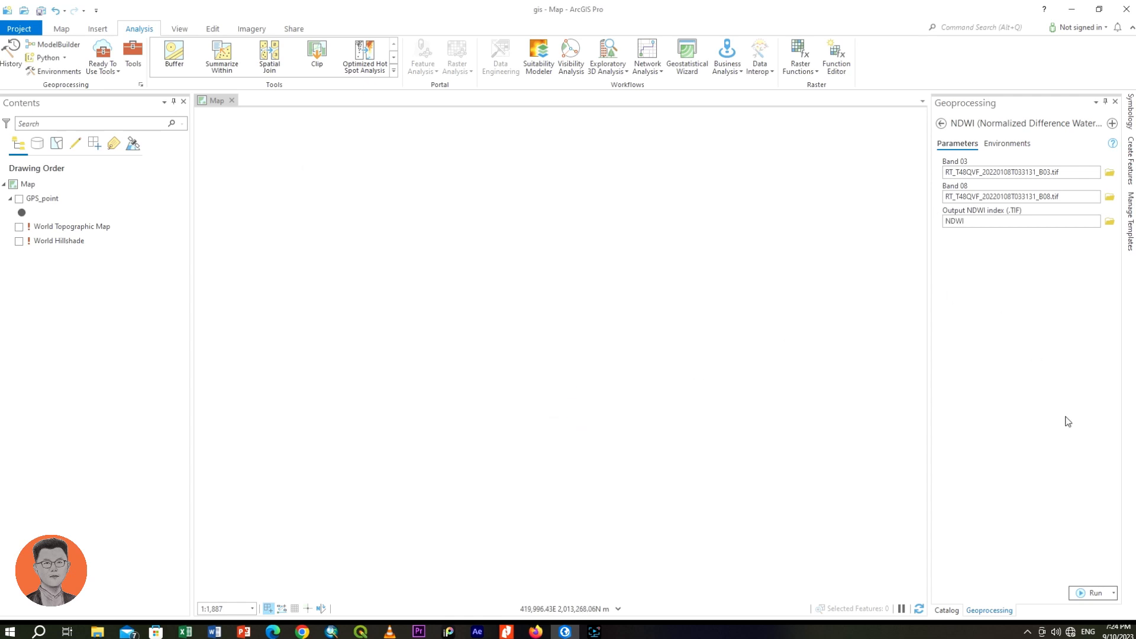
- Run the NDWI tool and view the resulting raster on the map at a wider extent
left_click(1092, 592)
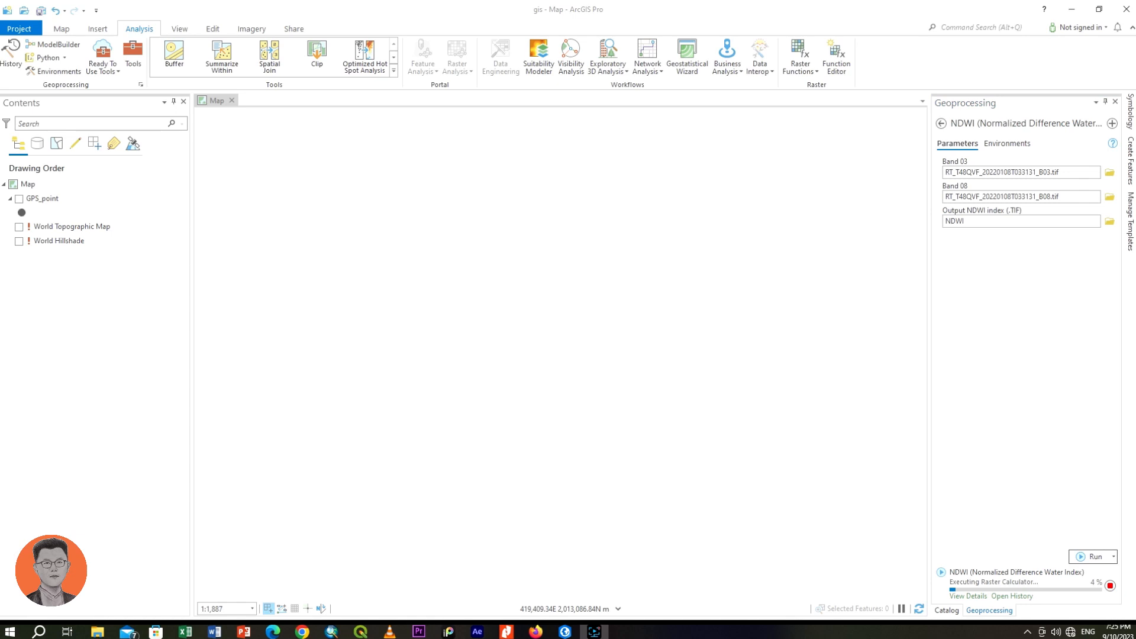
scroll(559, 337, "down", 2)
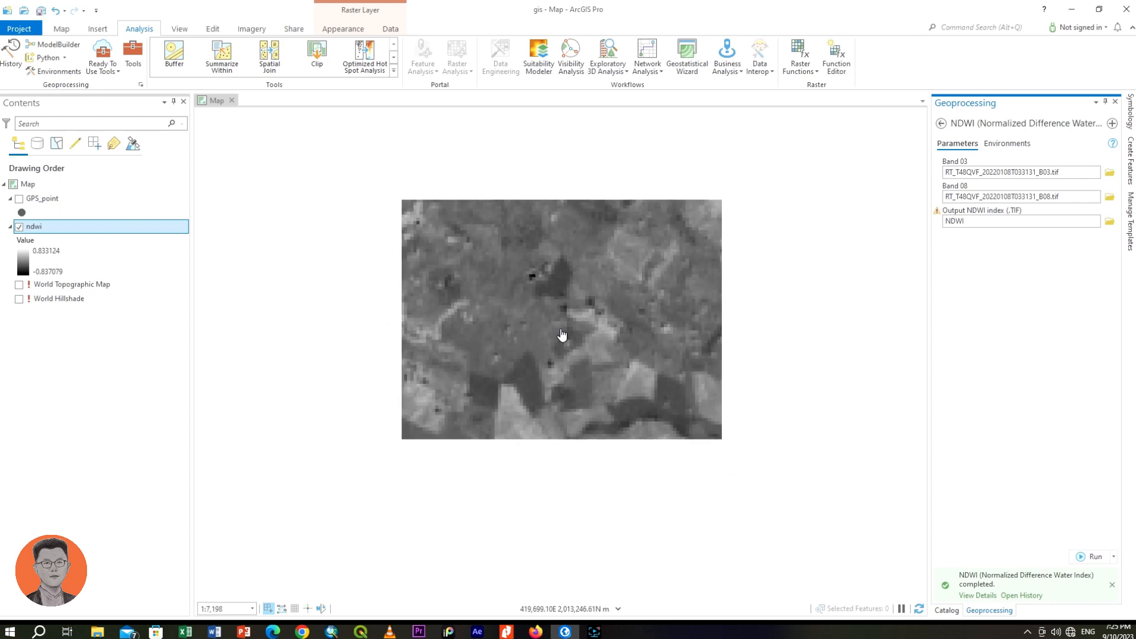
scroll(562, 336, "down", 4)
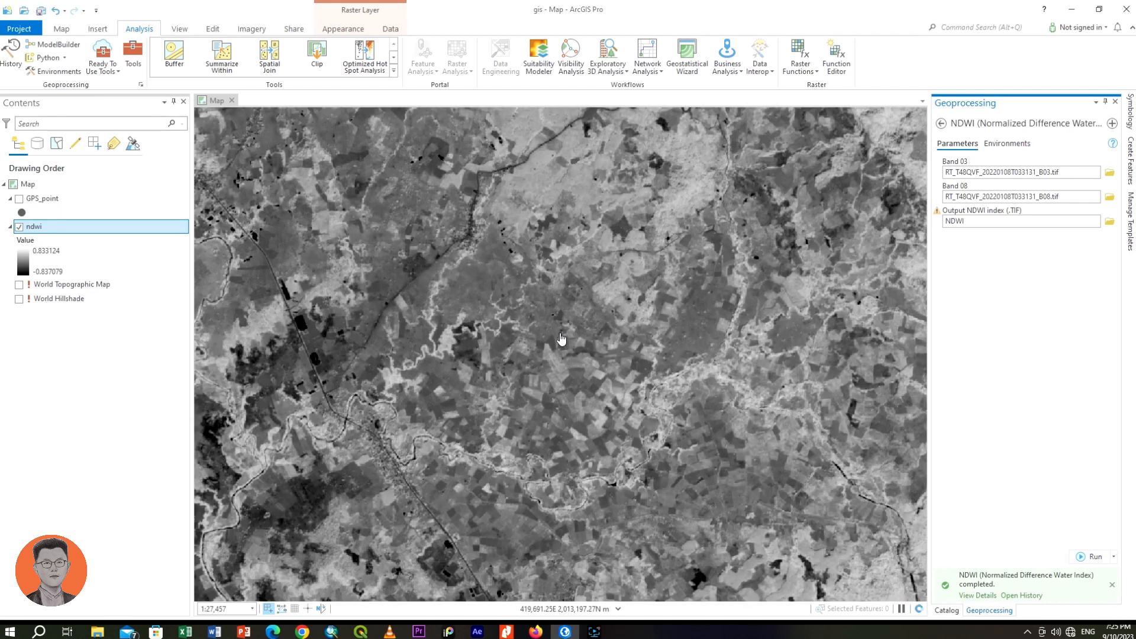
- Inspect the NDWI raster across its extent and switch the ndwi layer off and on again
scroll(562, 338, "down", 2)
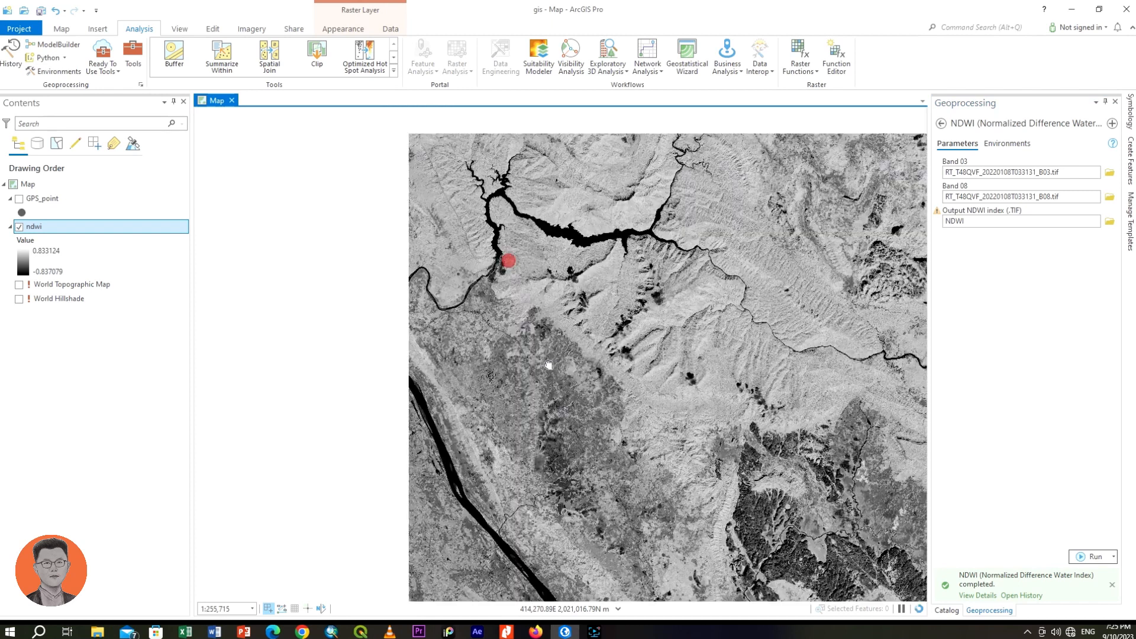
left_click_drag(549, 365, 564, 402)
left_click_drag(599, 327, 388, 318)
left_click_drag(682, 340, 749, 343)
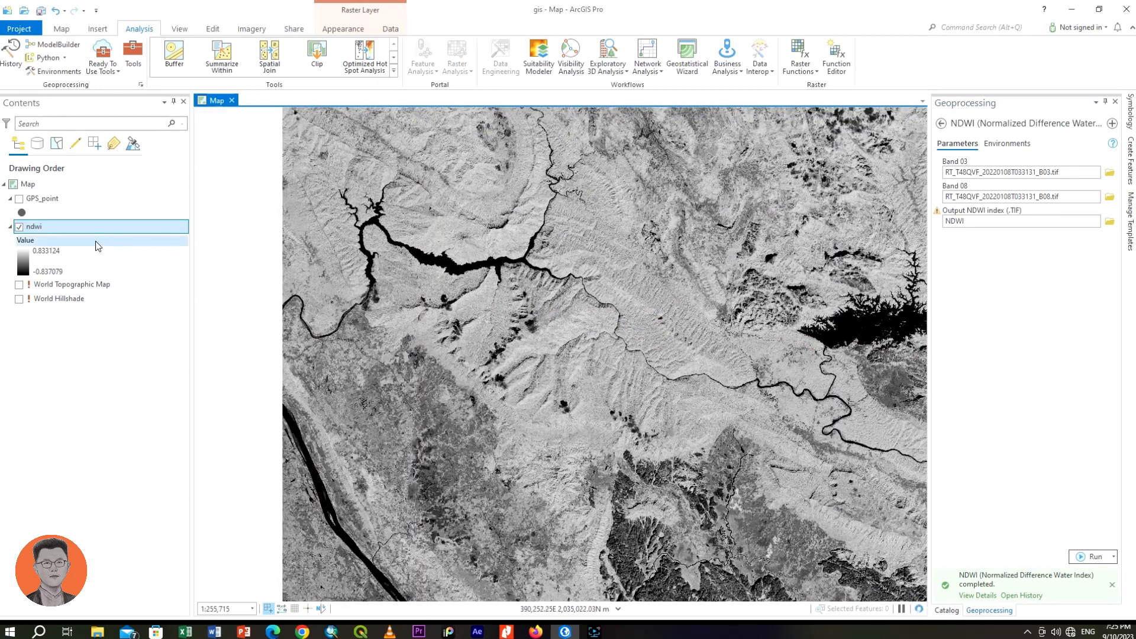
left_click(19, 228)
left_click(19, 227)
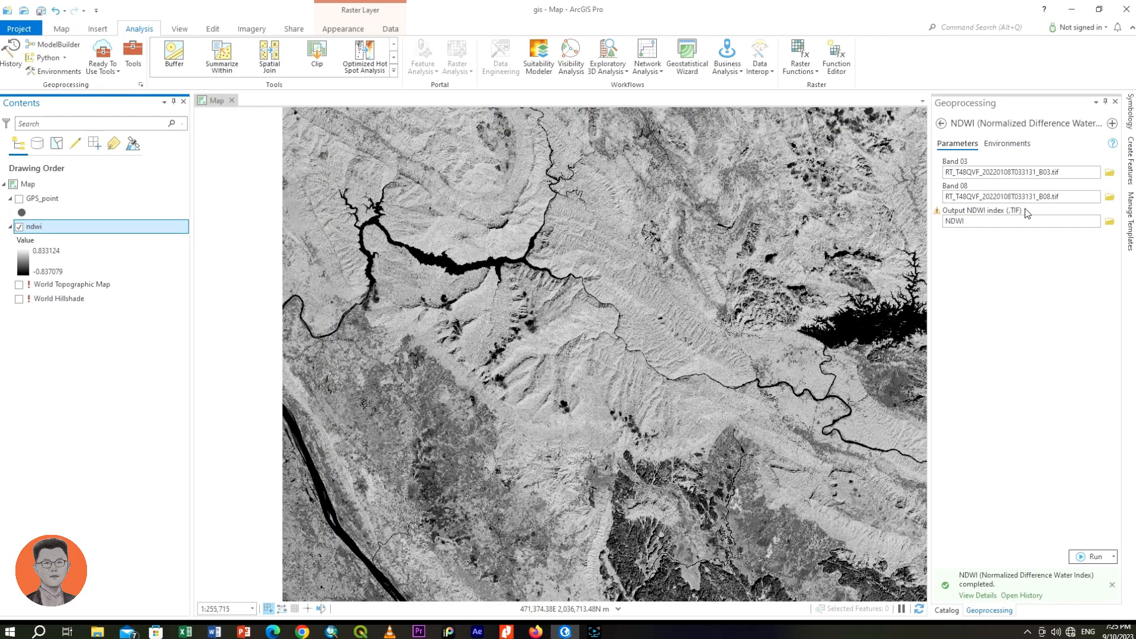
- Apply the purple-blue-green-yellow-red color scheme to the stretched ndwi layer and look closer at the reservoir
left_click(1130, 115)
left_click(1085, 196)
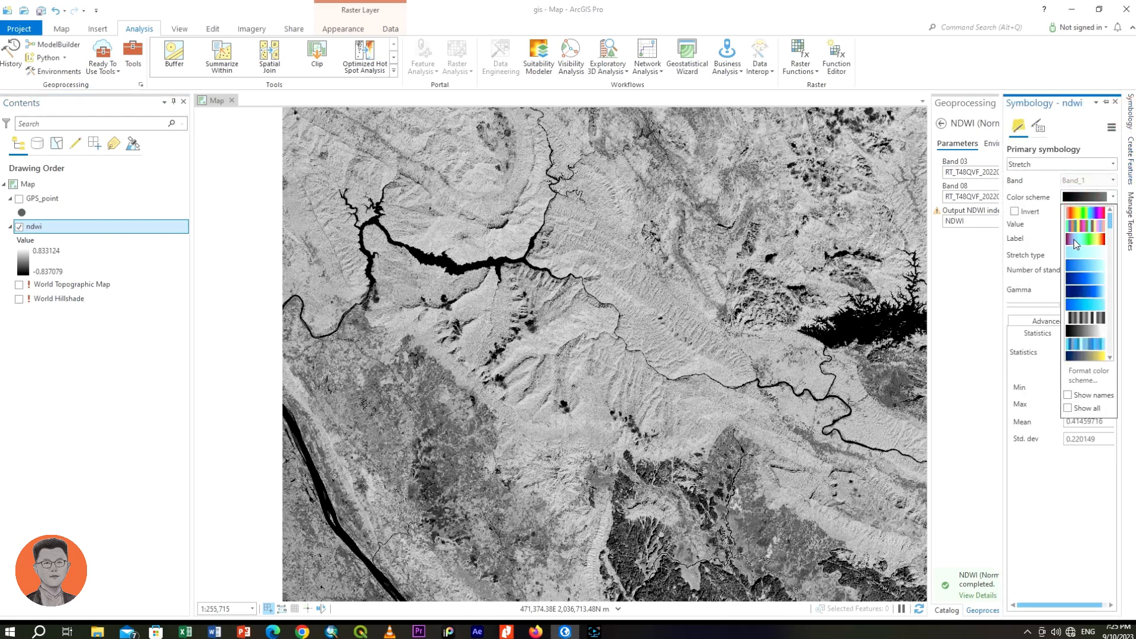
left_click(1075, 240)
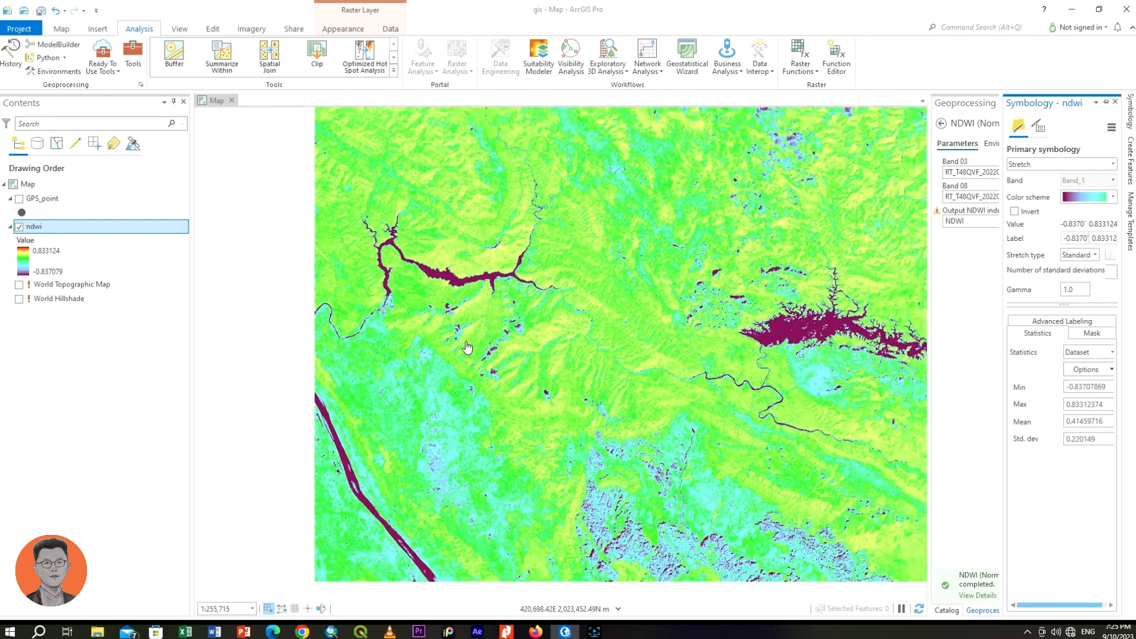
scroll(597, 355, "up", 2)
left_click(403, 307)
left_click_drag(520, 323, 518, 380)
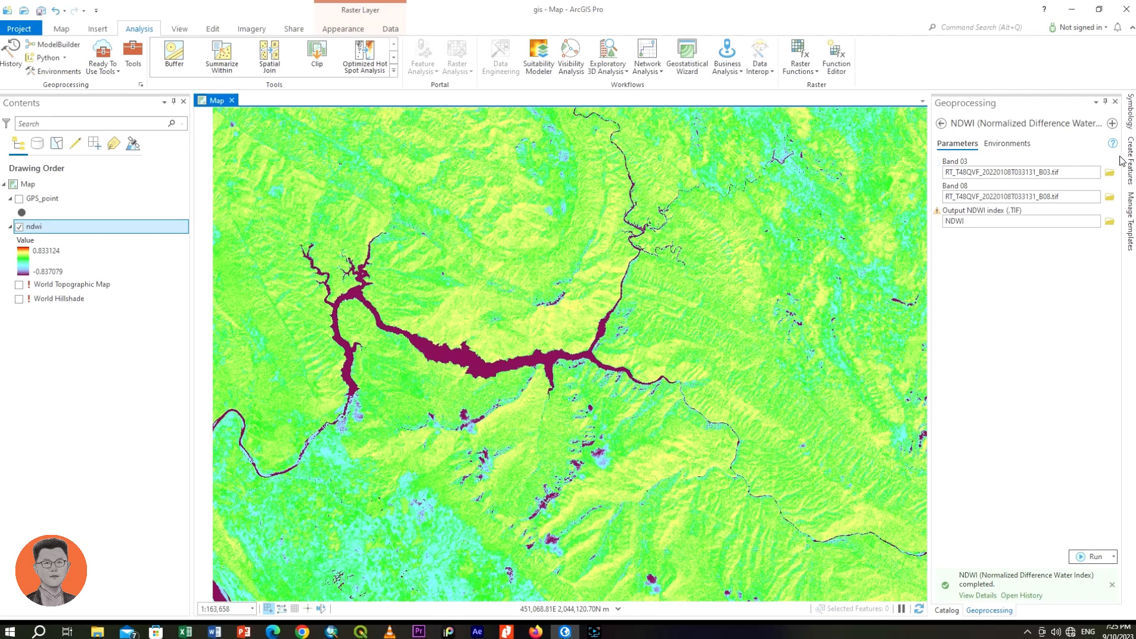
- Auto-hide the docked Geoprocessing pane to give the map more room
left_click(1130, 113)
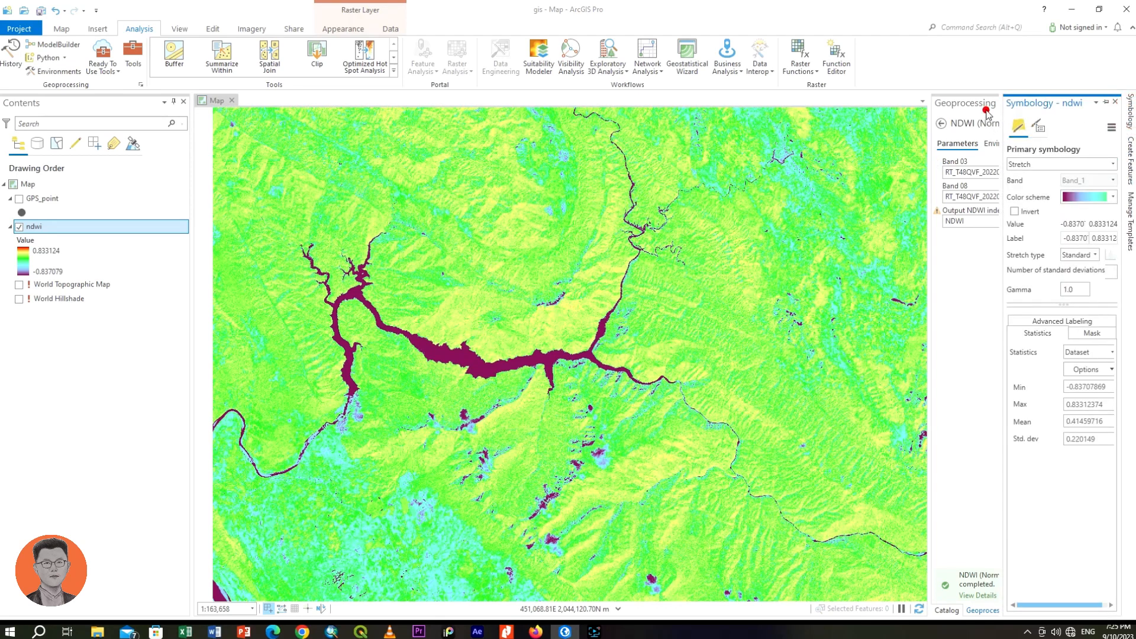
left_click(1105, 101)
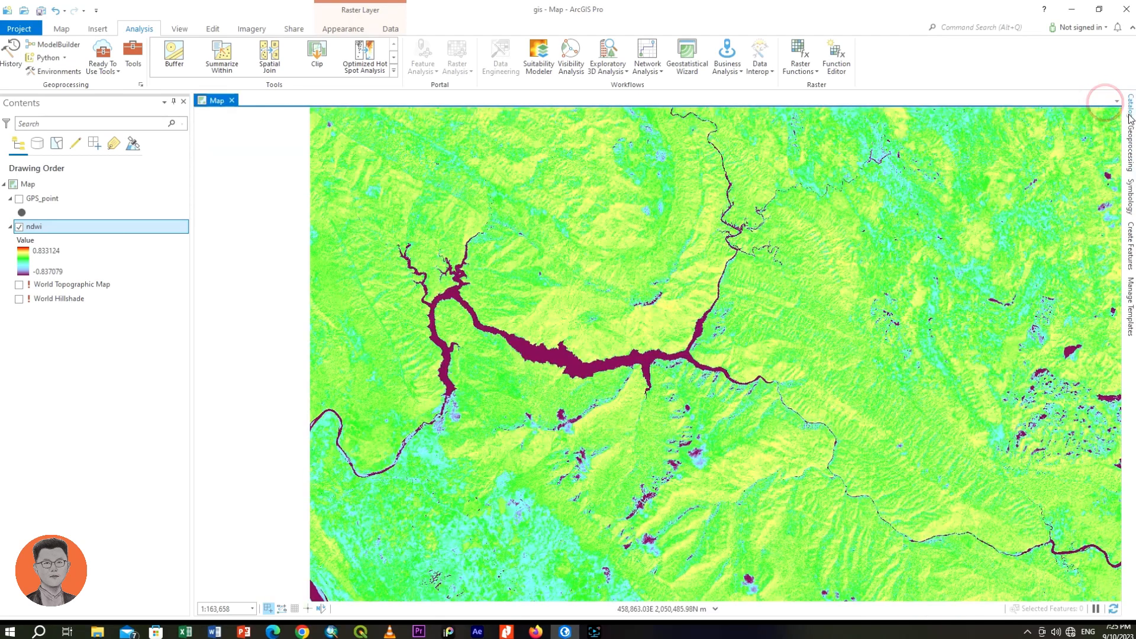
left_click(1130, 147)
left_click(1130, 109)
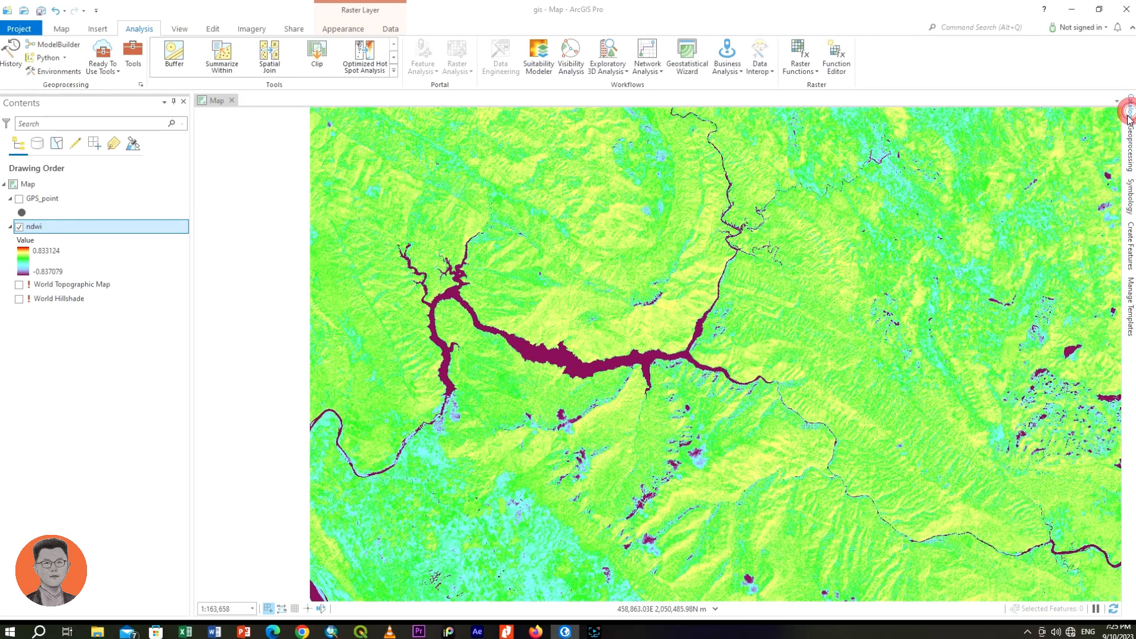
- Change the ndwi layer's primary symbology to Classify and compute the required histogram
left_click(1130, 189)
left_click_drag(1001, 261, 954, 259)
left_click(1032, 165)
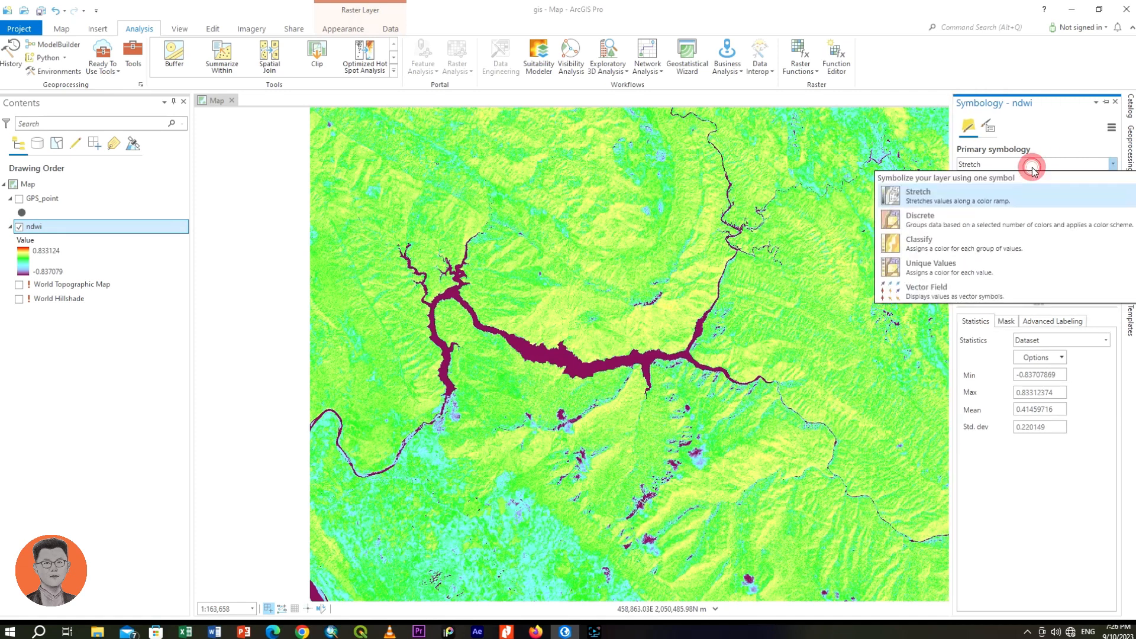
left_click(930, 248)
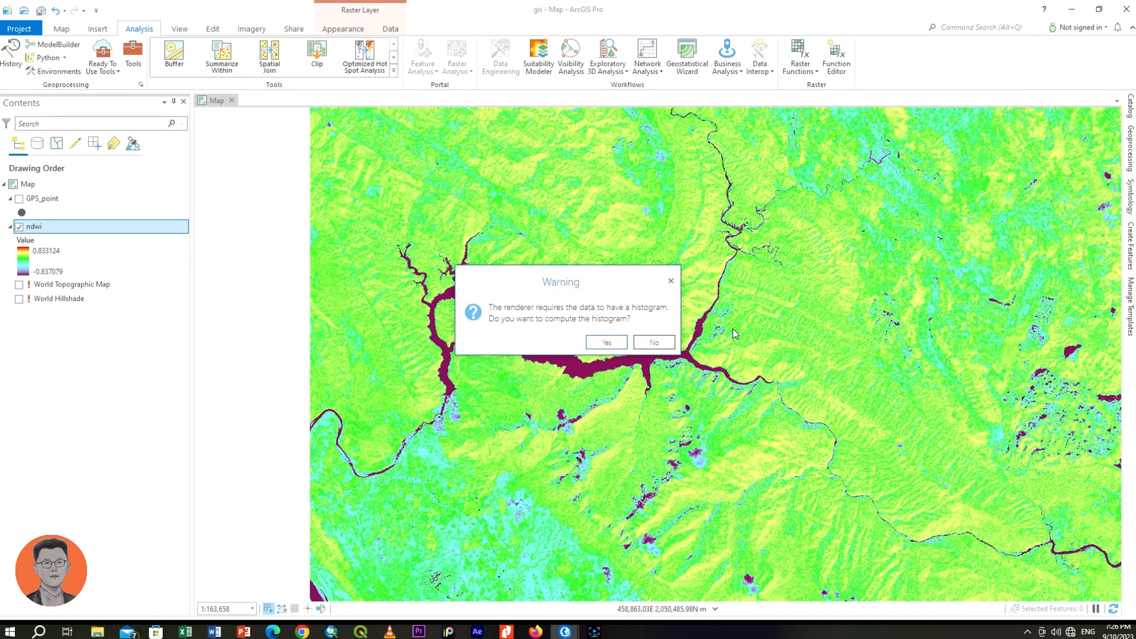
left_click(606, 344)
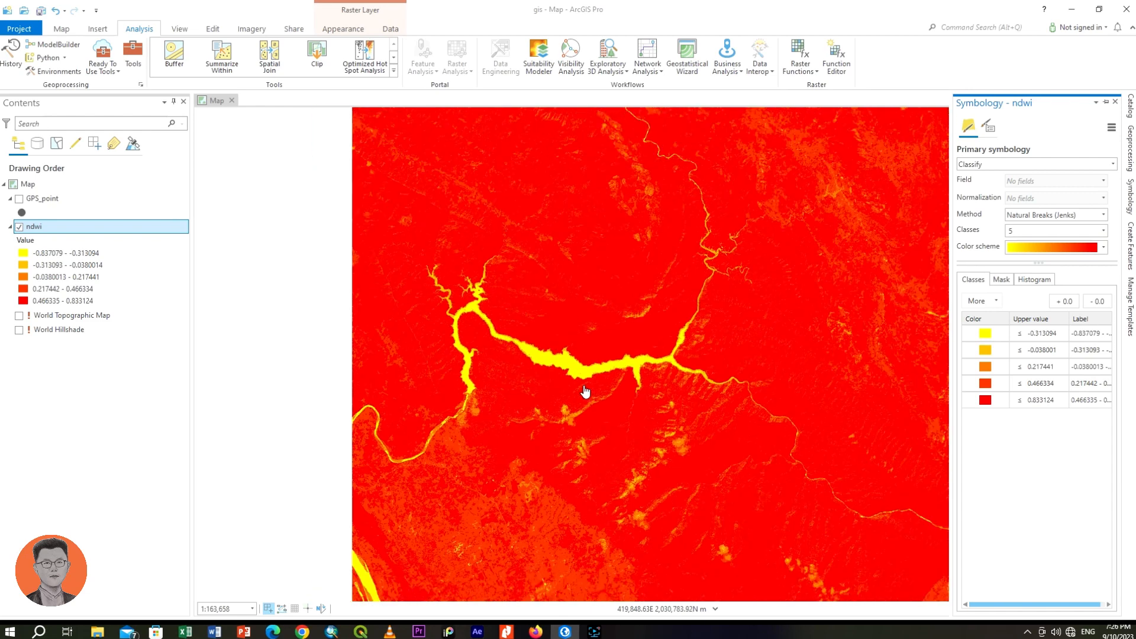
- Examine the classified NDWI raster over the whole scene, including both reservoirs and the river
scroll(584, 391, "down", 3)
left_click_drag(774, 405, 509, 565)
left_click_drag(601, 313, 676, 350)
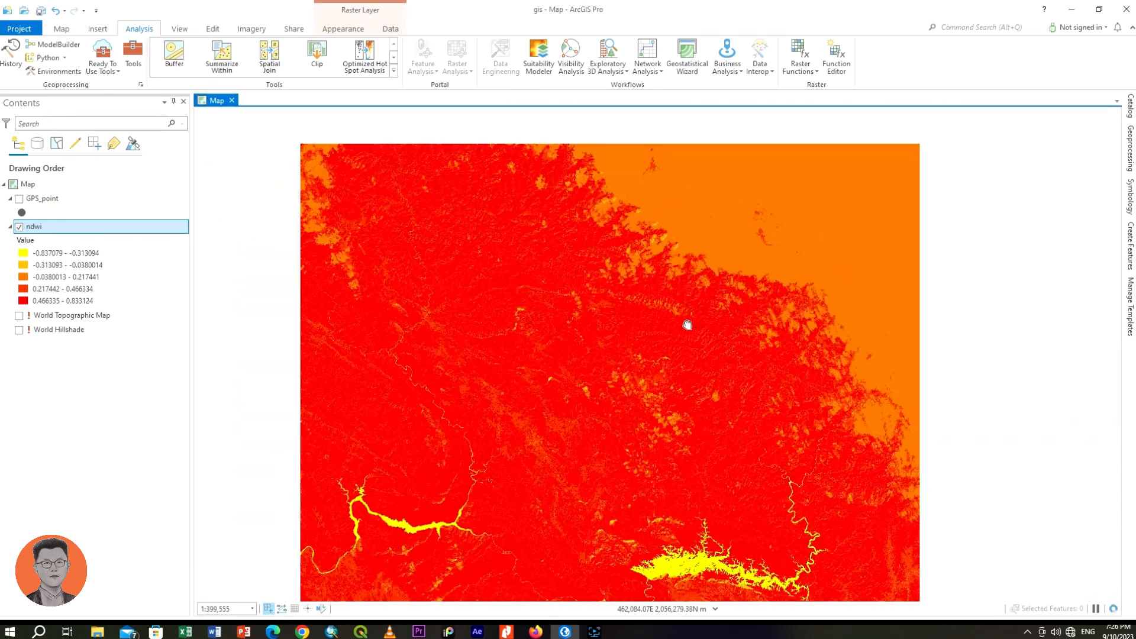
left_click_drag(669, 507, 598, 348)
left_click_drag(527, 461, 735, 468)
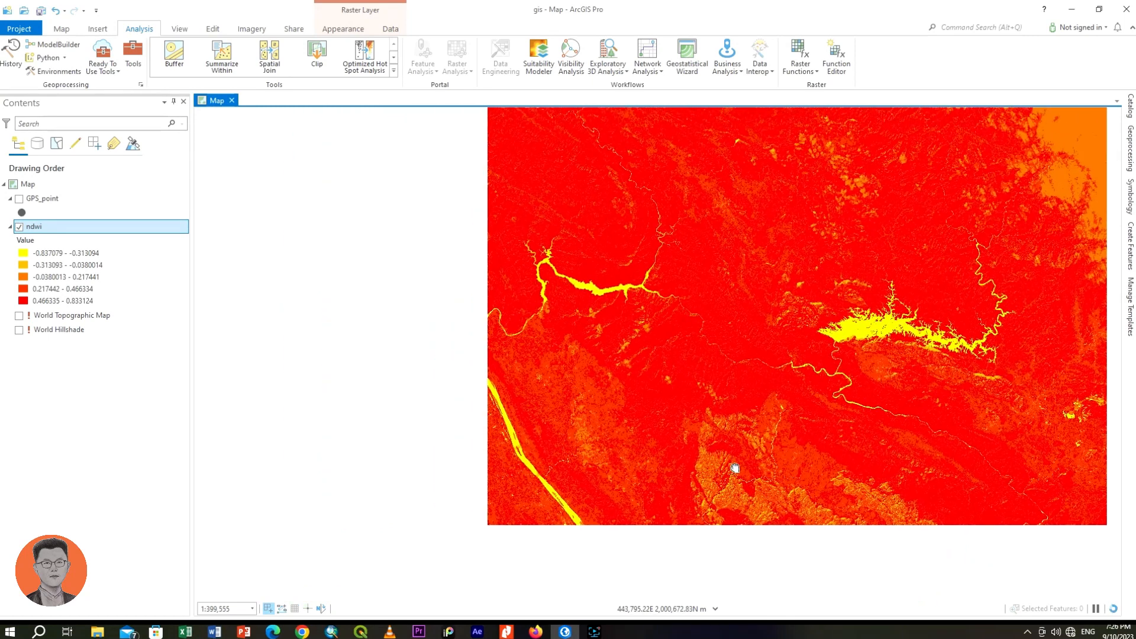
scroll(633, 358, "up", 3)
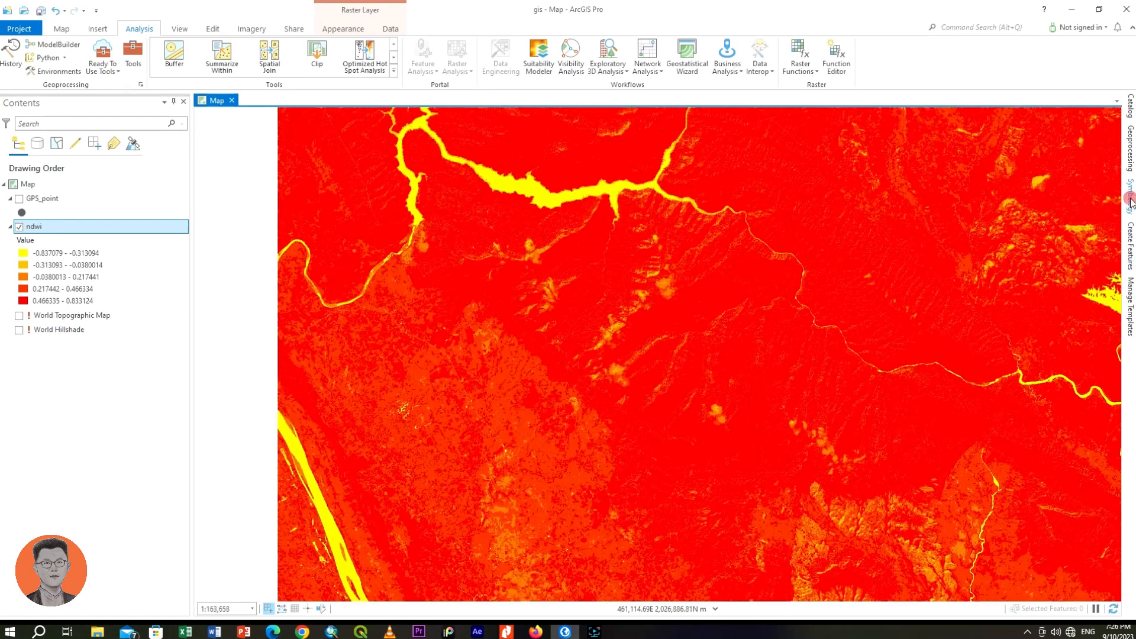
- Apply a dark-blue-to-light-cyan color scheme to the classified ndwi layer
left_click(1130, 200)
left_click(1104, 246)
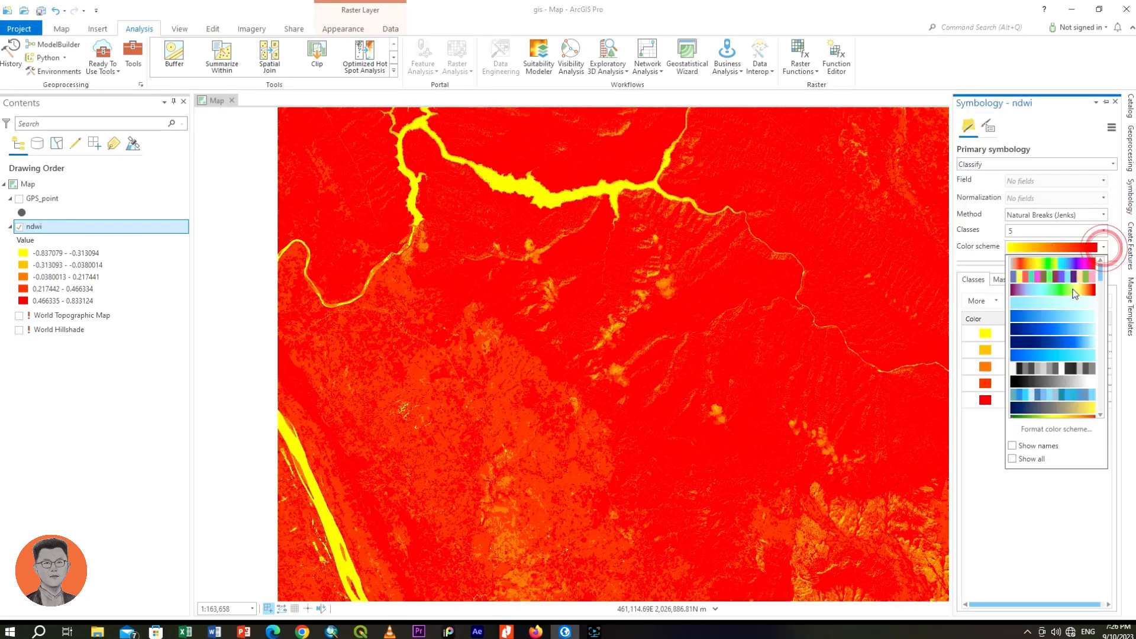
scroll(1042, 384, "down", 2)
scroll(1042, 386, "down", 2)
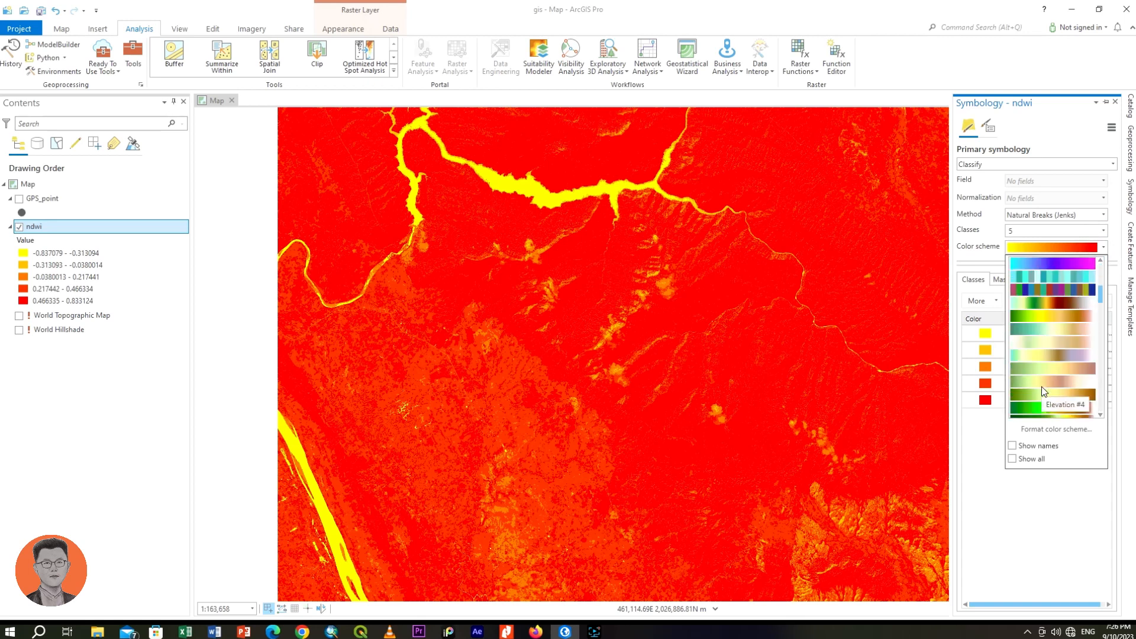
scroll(1041, 381, "up", 4)
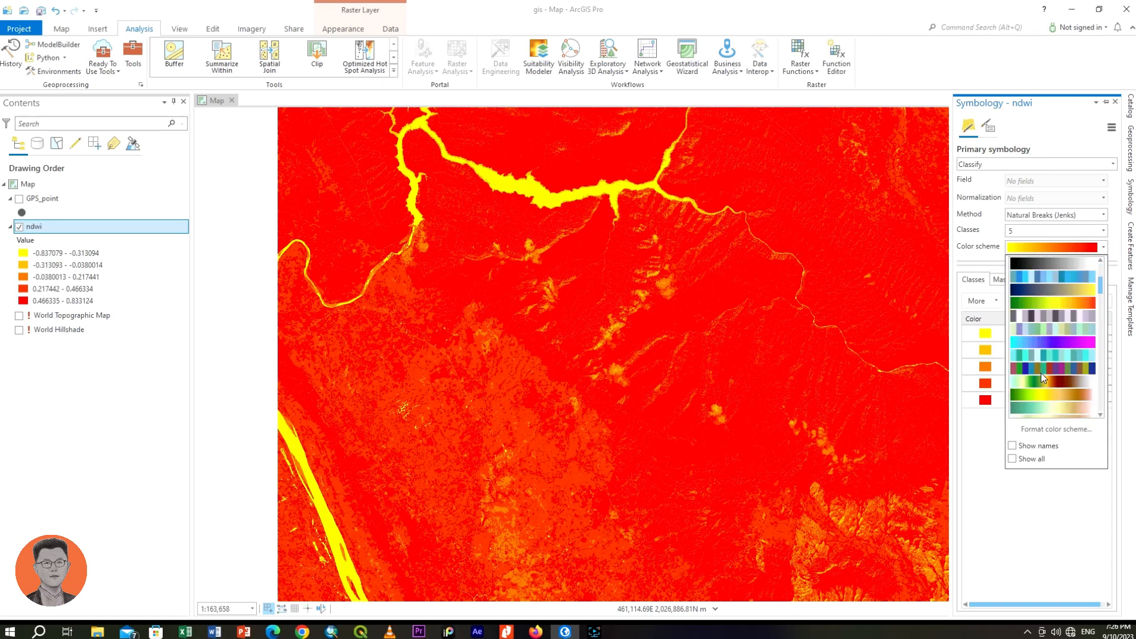
scroll(1034, 354, "up", 1)
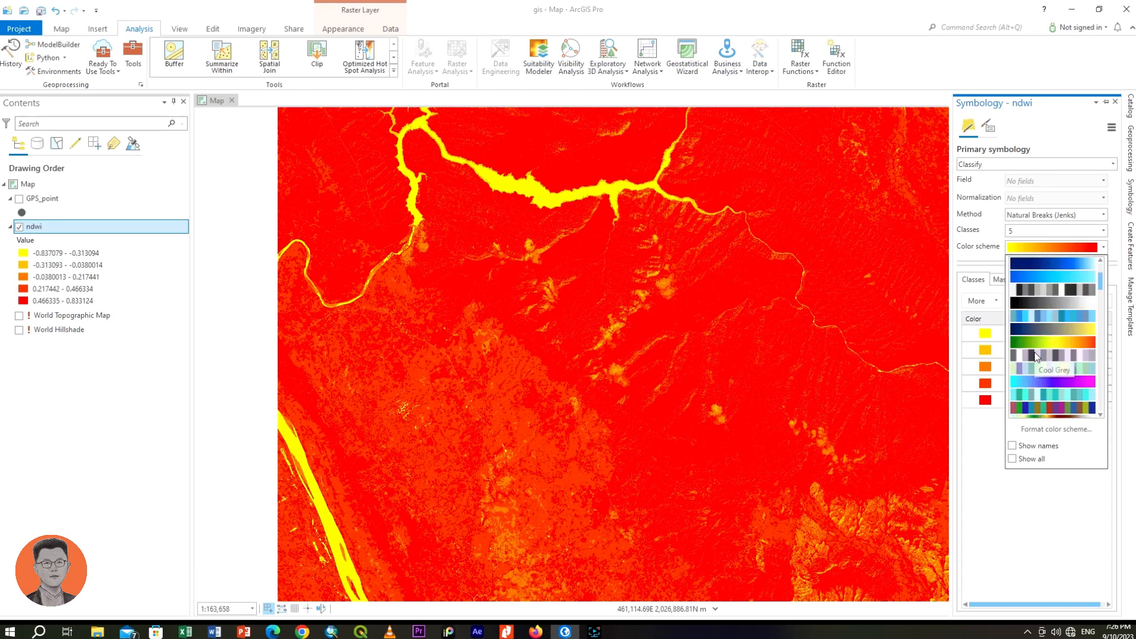
left_click(1026, 263)
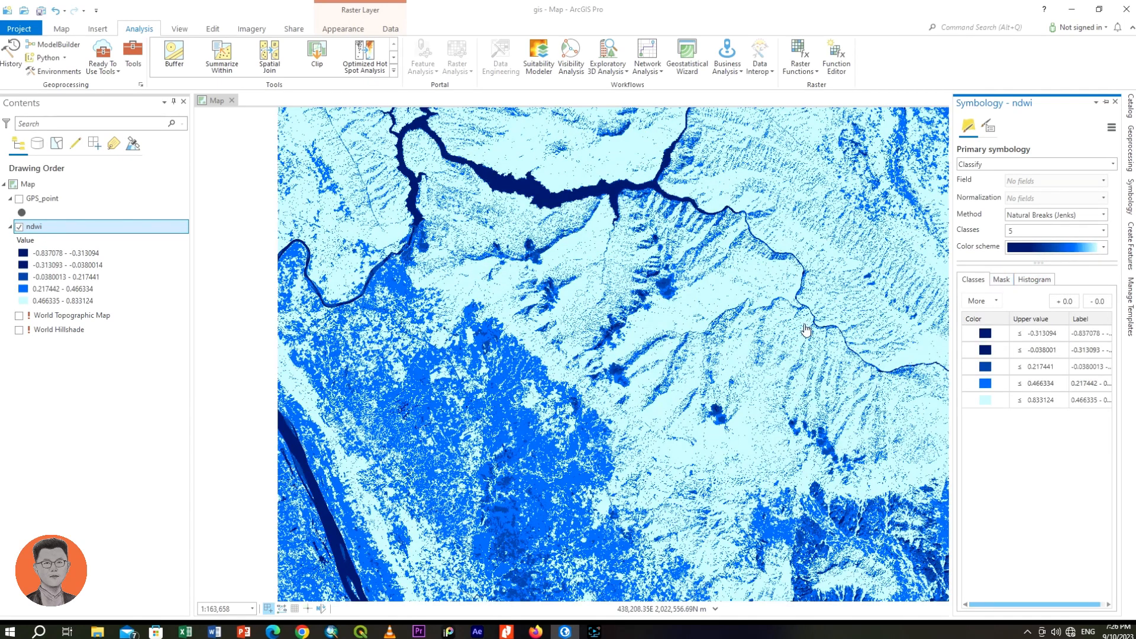
- Apply the green-yellow-red color scheme to the ndwi classes and recolor the lowest value class dark blue
left_click(1018, 248)
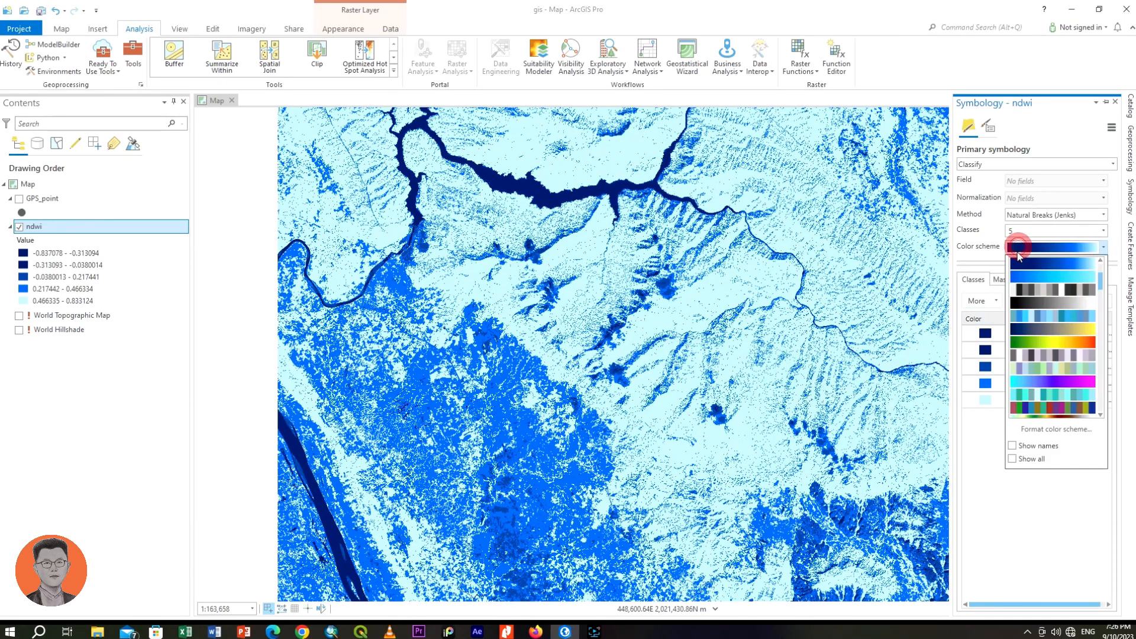
left_click(1033, 344)
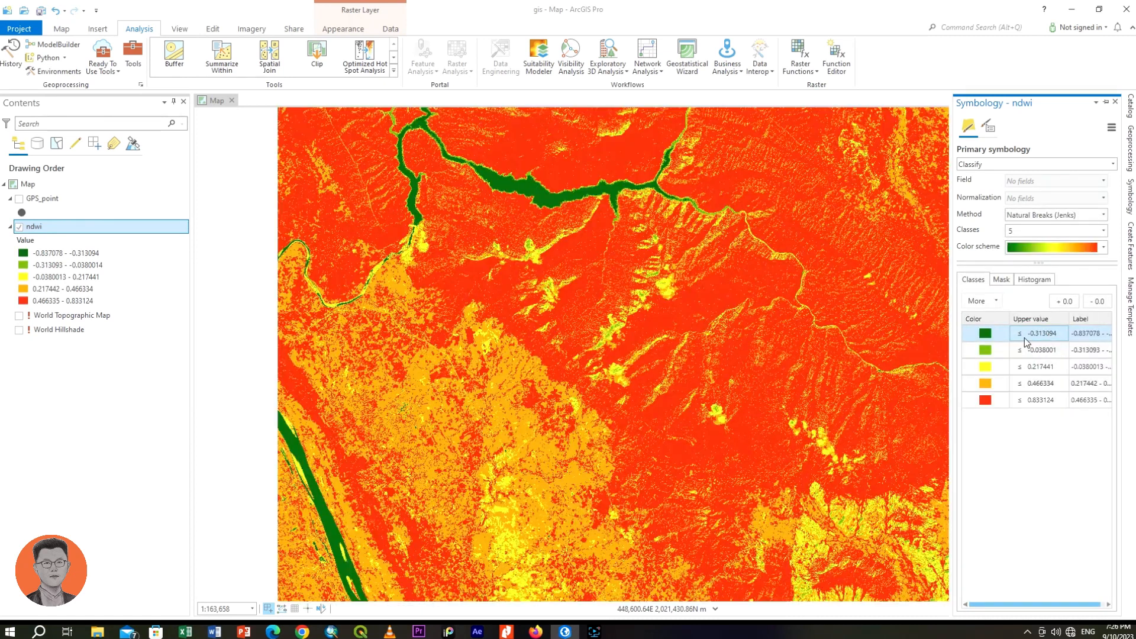
left_click(985, 333)
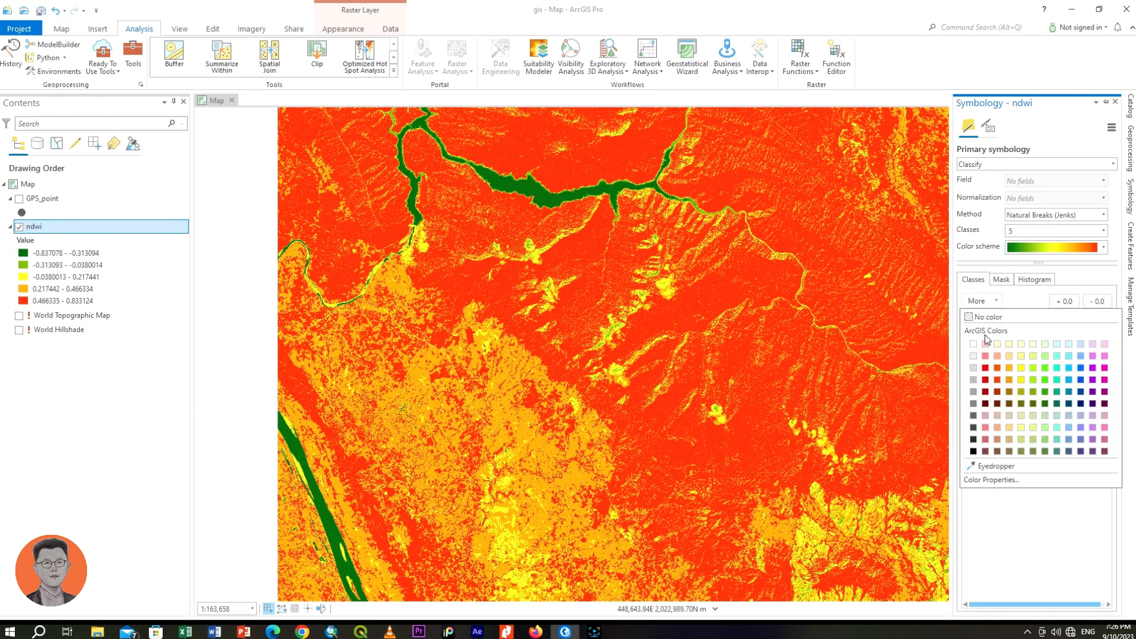
left_click(1082, 394)
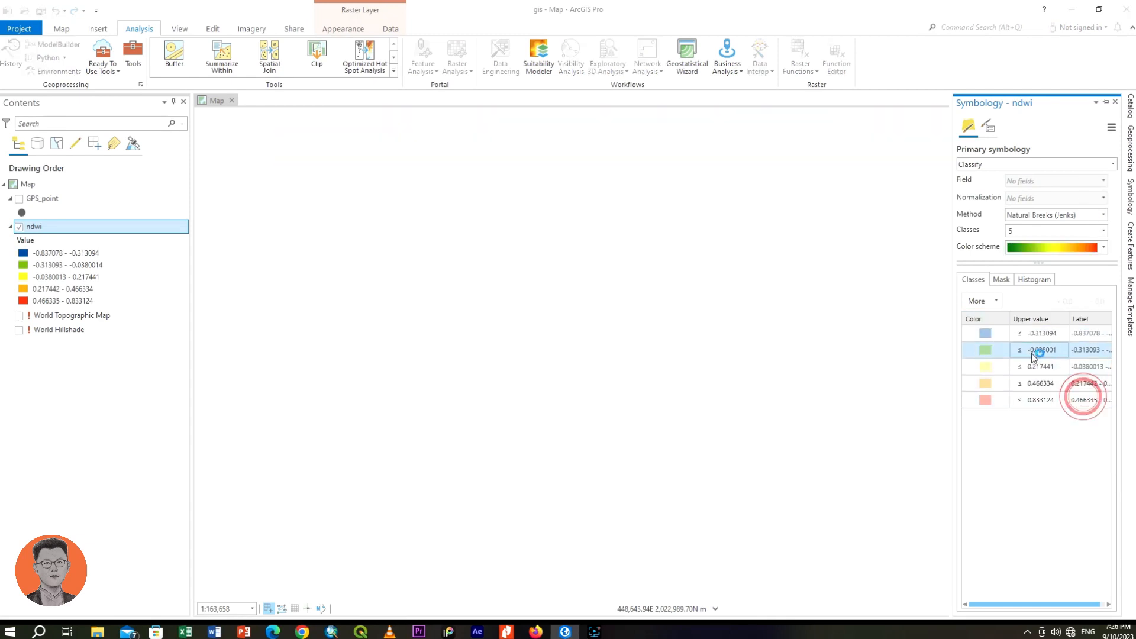
left_click_drag(534, 329, 554, 513)
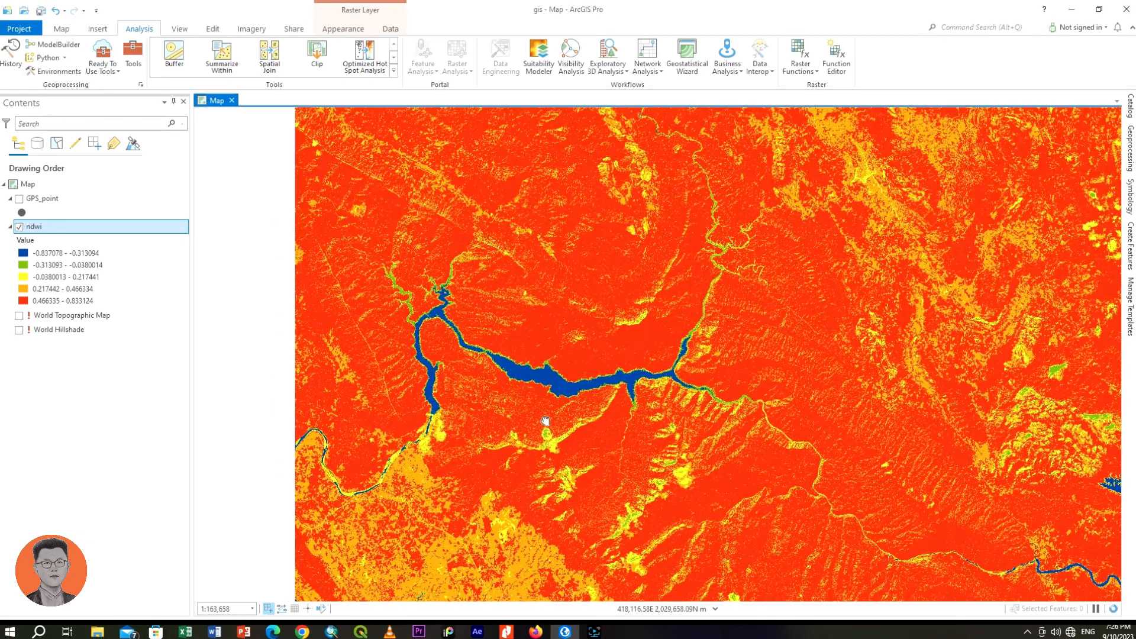
left_click_drag(542, 418, 567, 493)
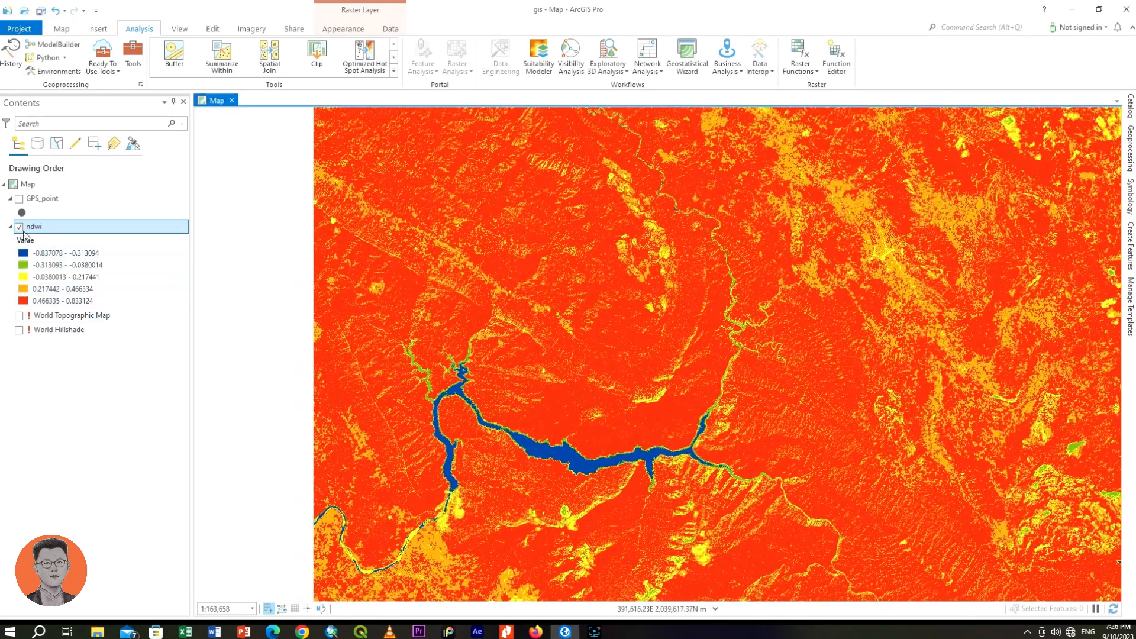
- Hide the ndwi layer and open the RE-NDWI (Red Edge - Normalized Difference Water Index) tool from the ndwi search results
left_click(19, 226)
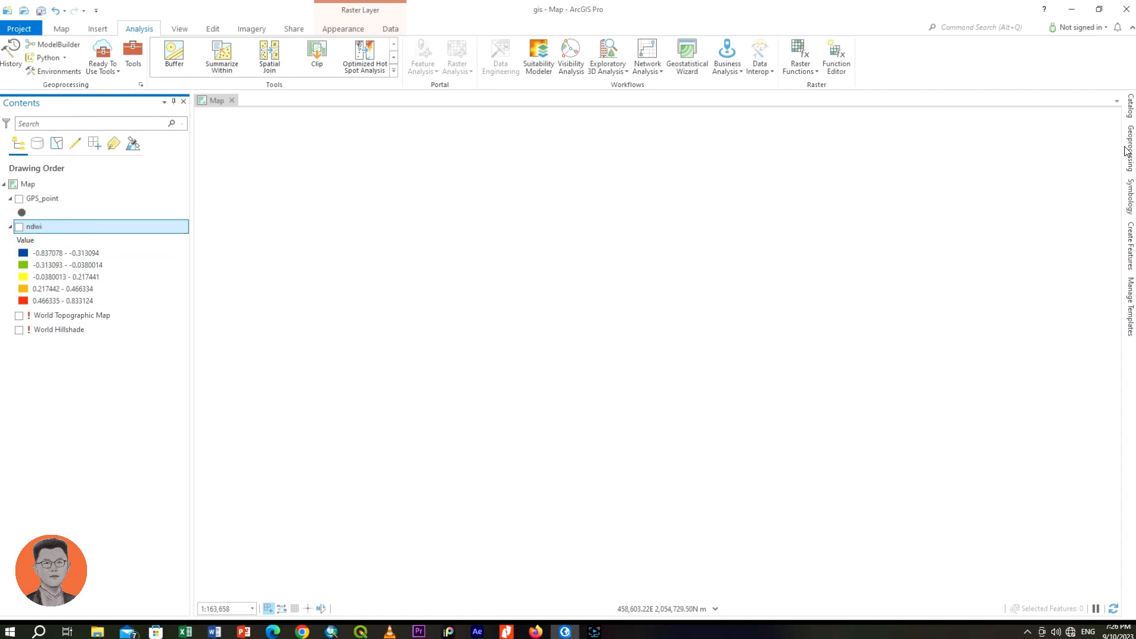
left_click(1126, 152)
left_click(1014, 123)
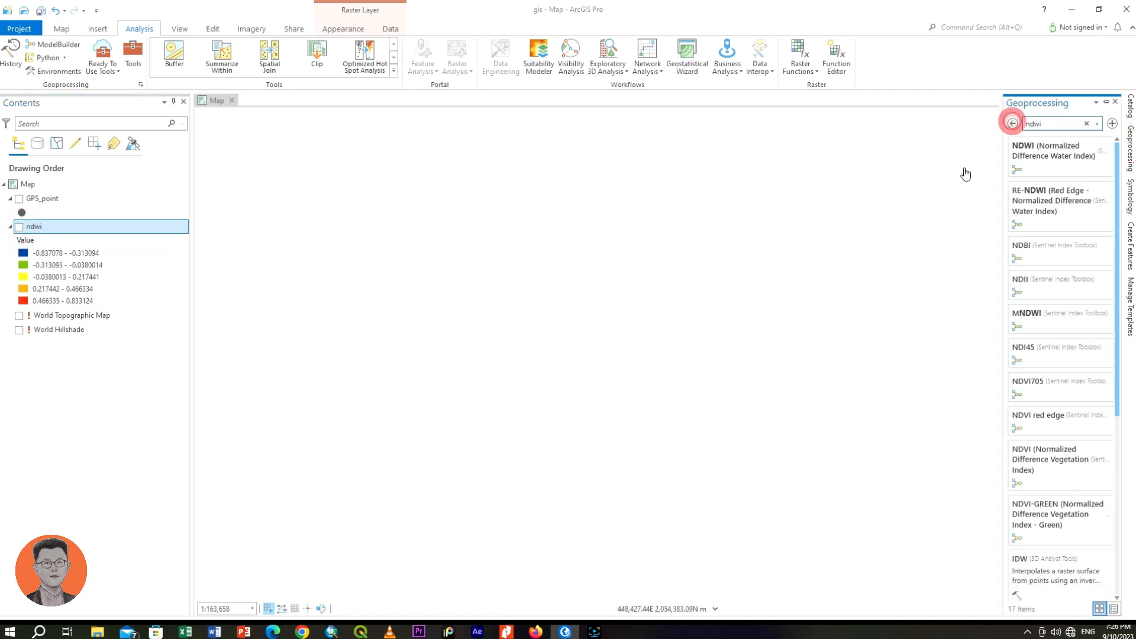
left_click_drag(1001, 257, 856, 257)
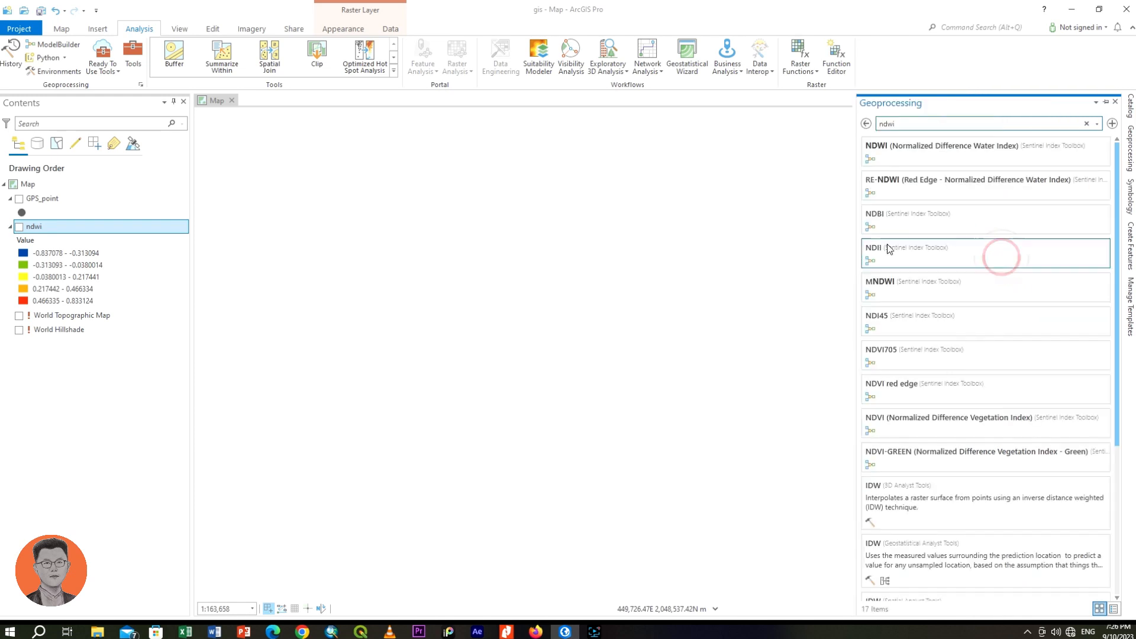
left_click(888, 180)
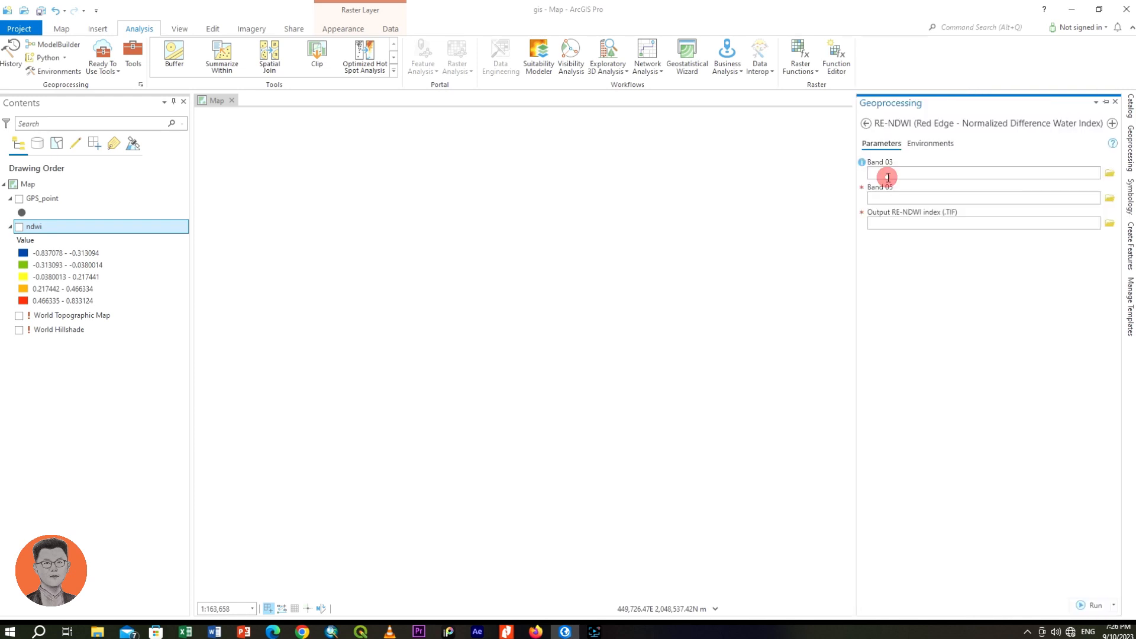
- Set Band 03 to RT_T48QVF_20220108T033131_B03.tif and Band 05 to RT_T48QVF_20220108T033131_B05.tif for the RE-NDWI tool
left_click(966, 174)
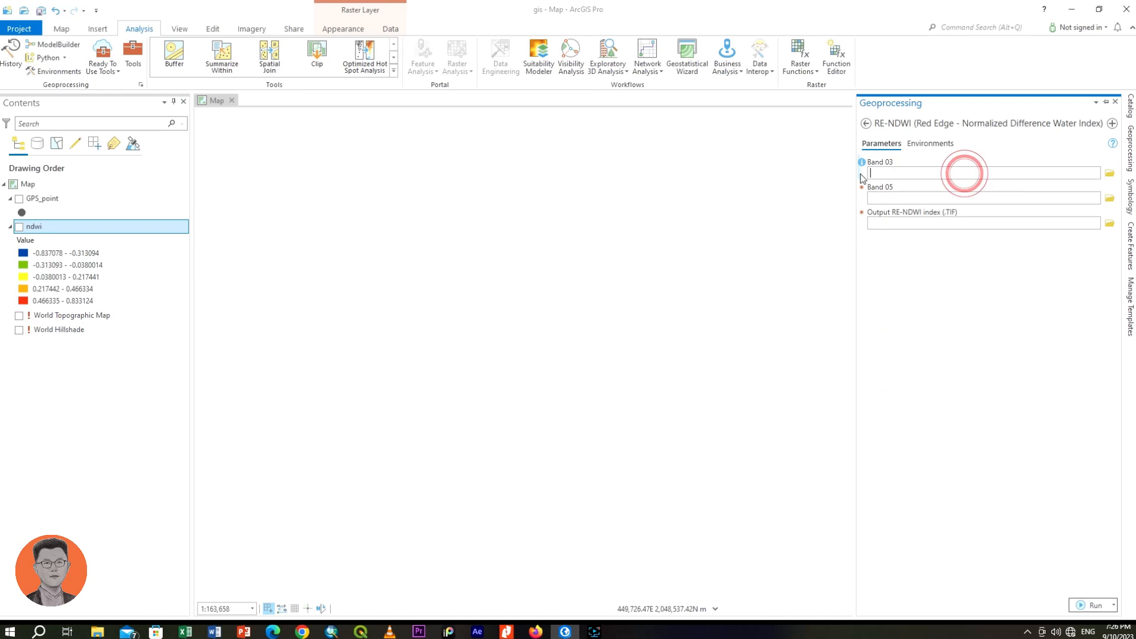
left_click(1107, 173)
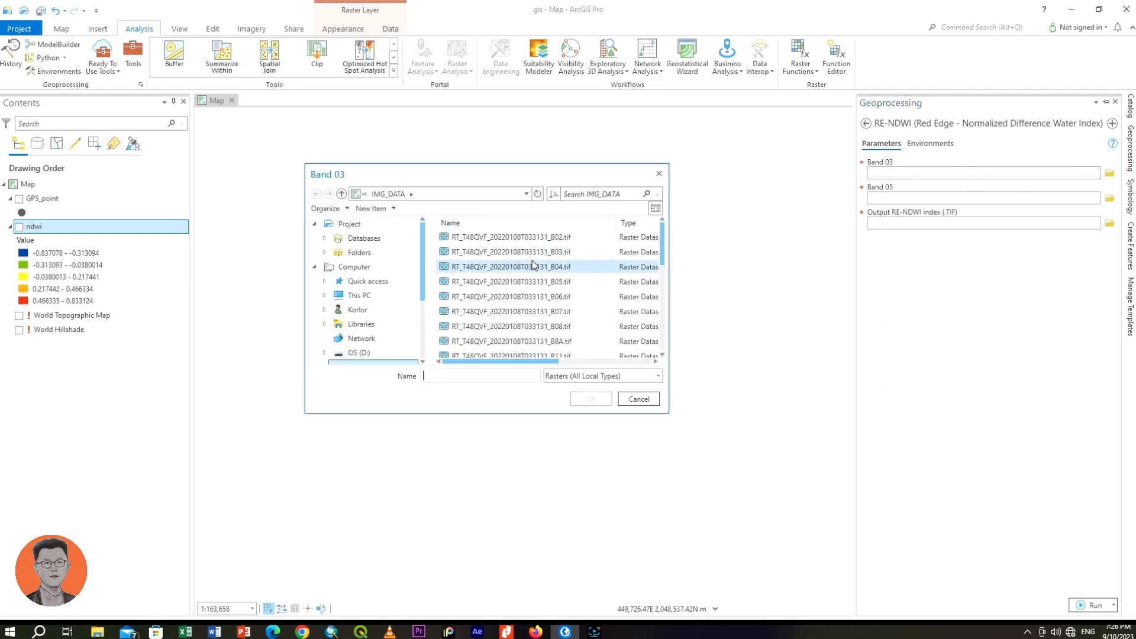
left_click(526, 251)
left_click(591, 398)
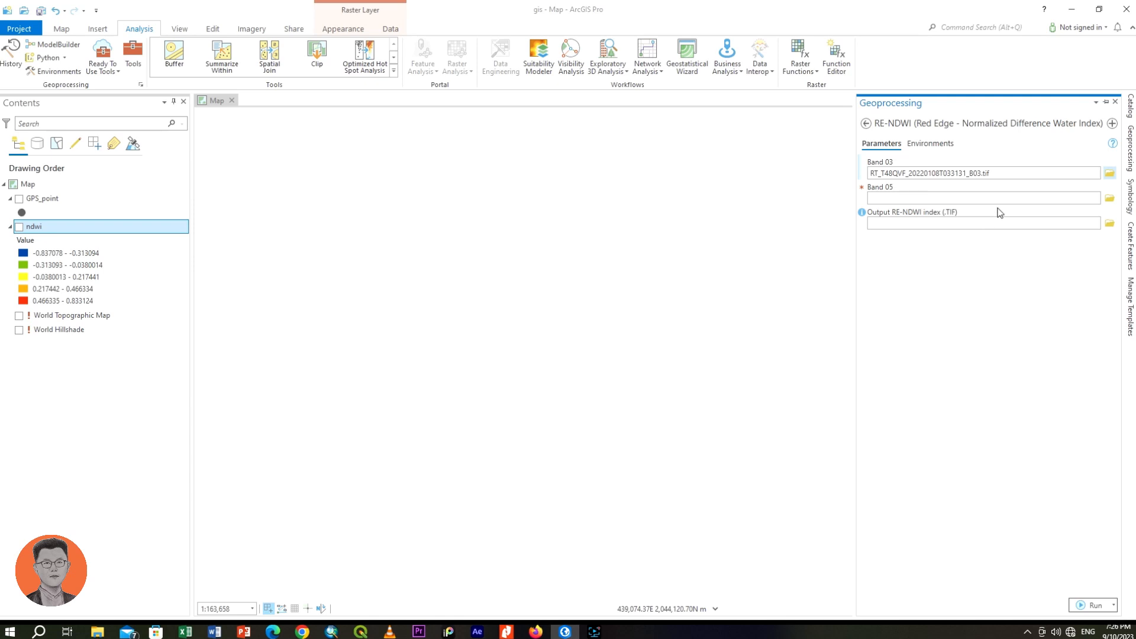
left_click(1110, 198)
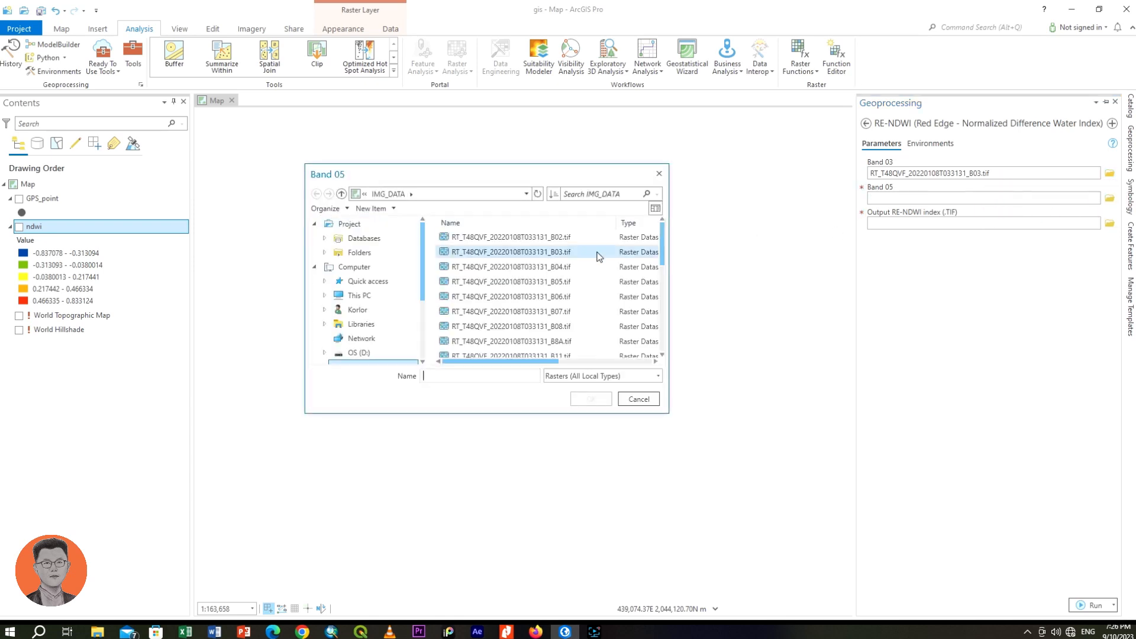
left_click(482, 284)
left_click(591, 399)
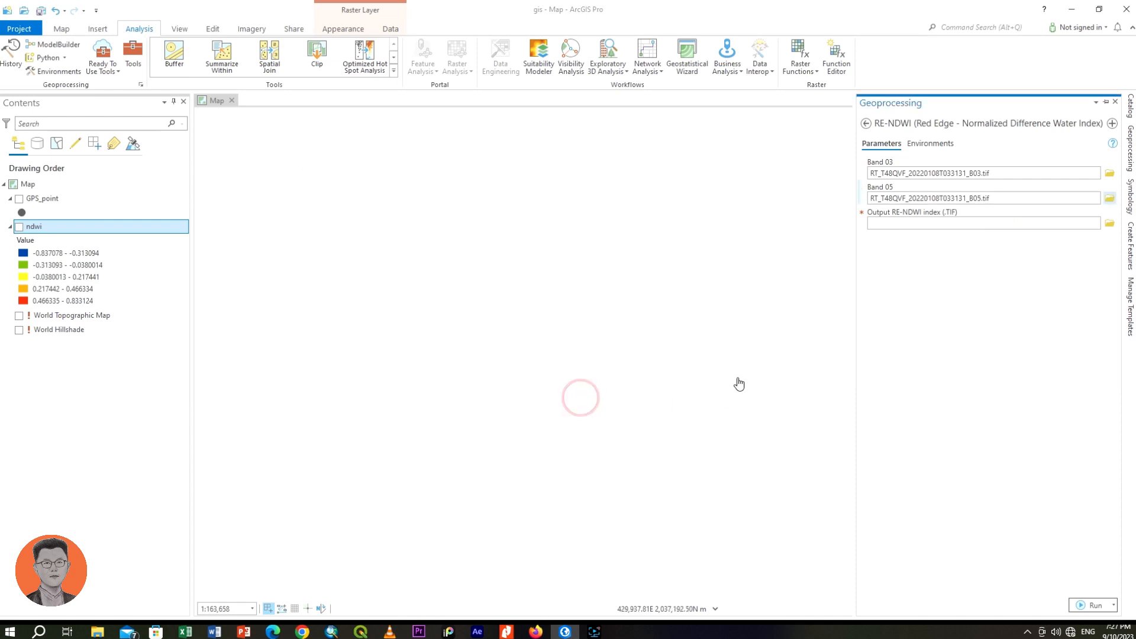
- Save the RE-NDWI output as rendwi in the GRANULE folder and run the tool
left_click(1109, 223)
left_click(476, 382)
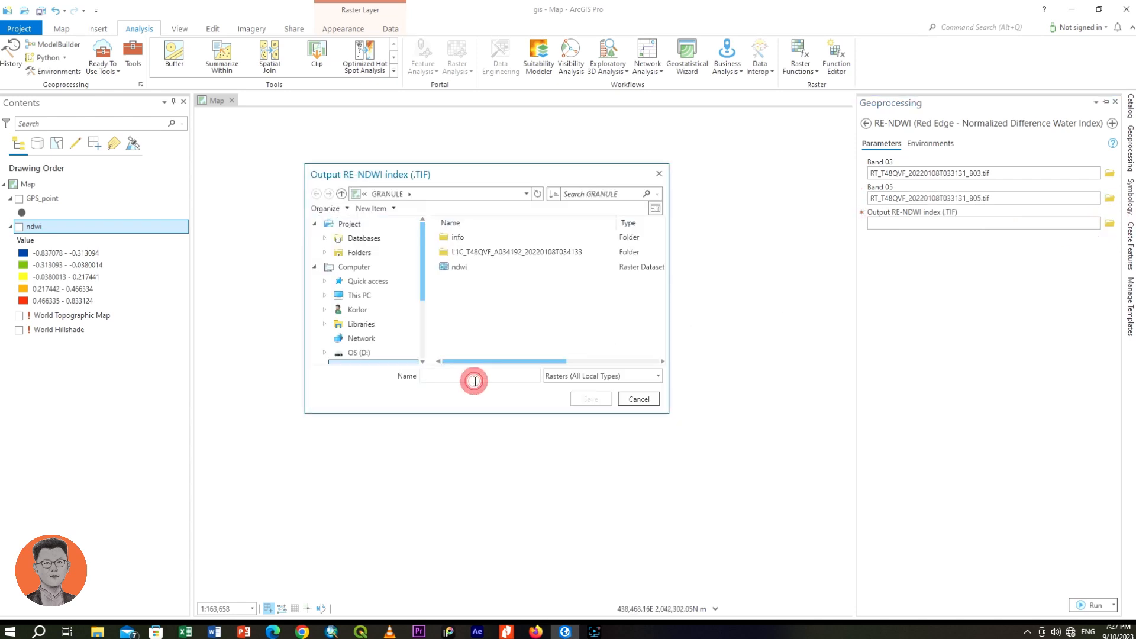
type("rendwi")
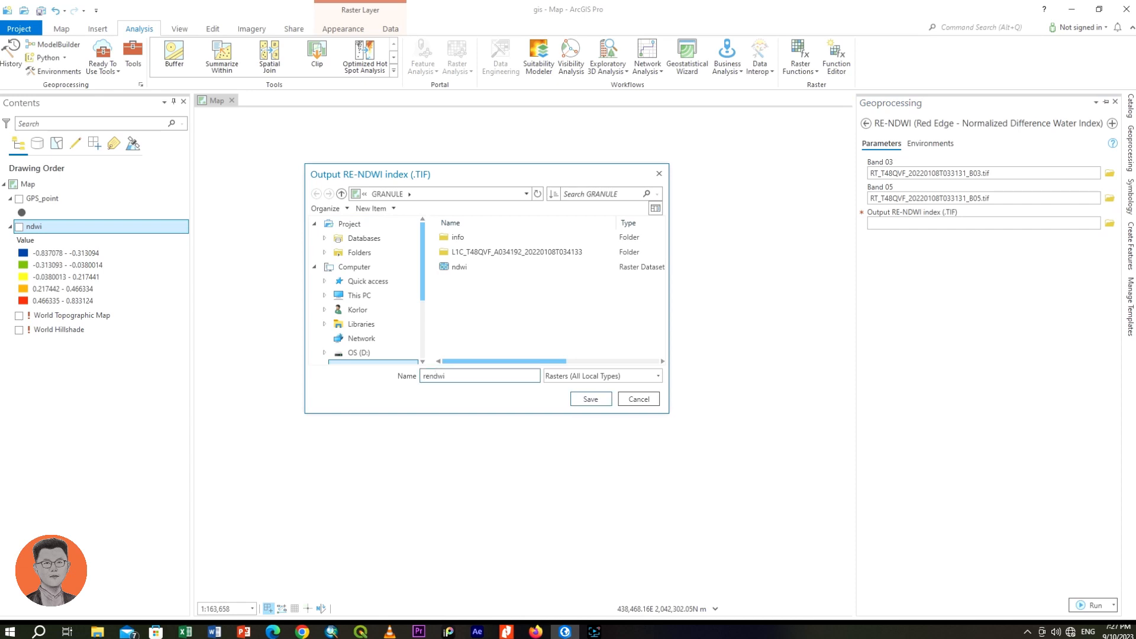
key("Return")
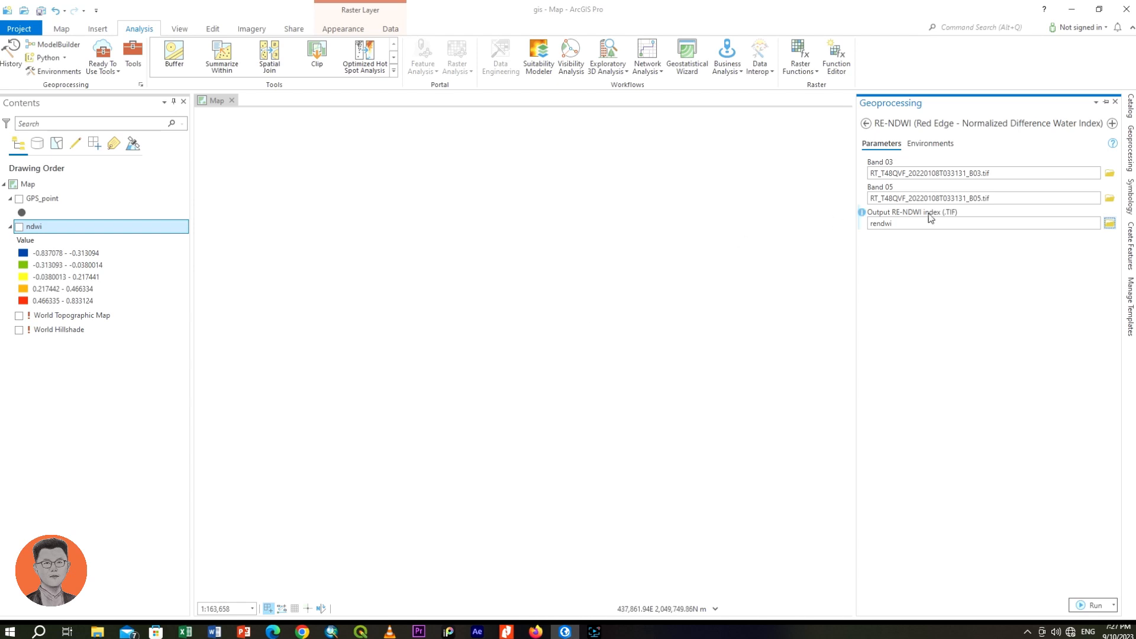
left_click(1093, 605)
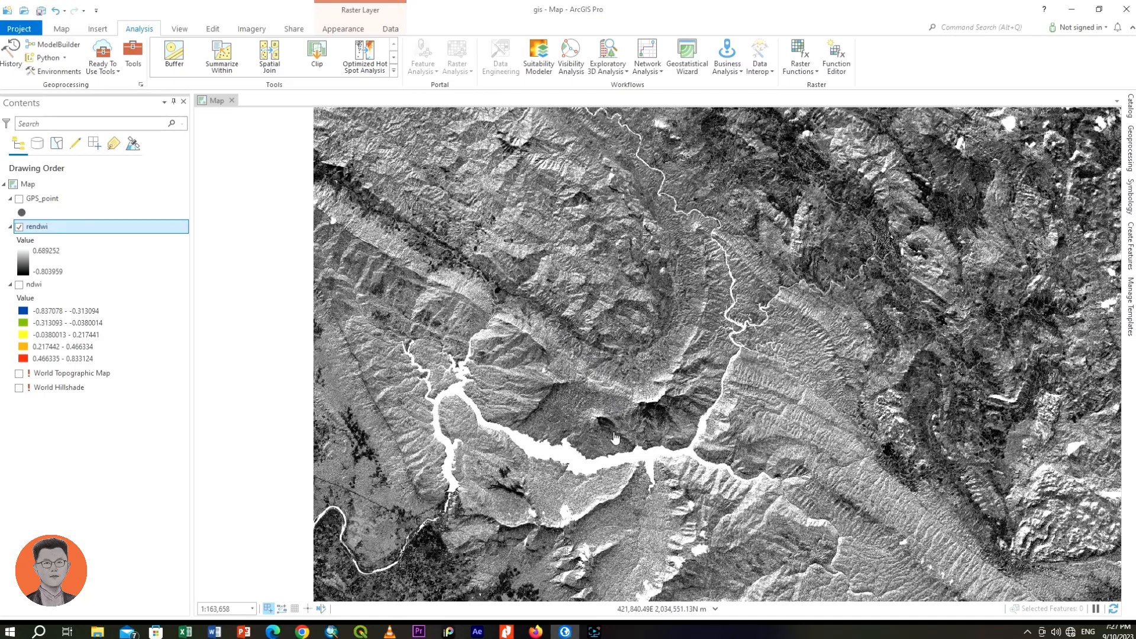
- Open the symbology of the rendwi layer and apply the green-yellow-red color scheme to its stretched values
scroll(612, 447, "up", 3)
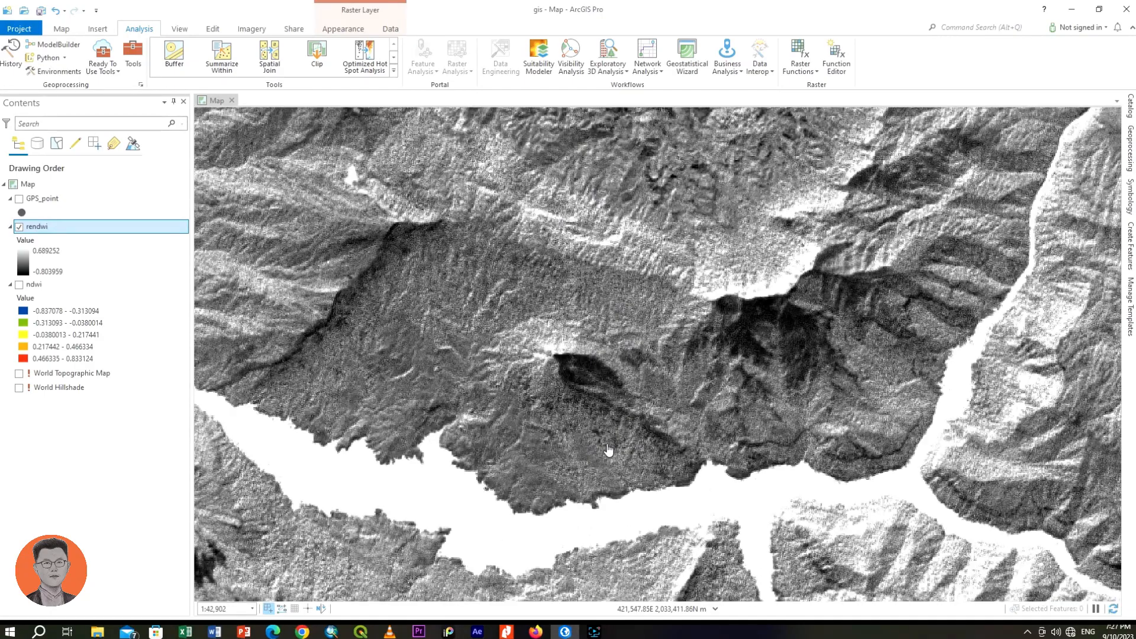
scroll(608, 450, "down", 3)
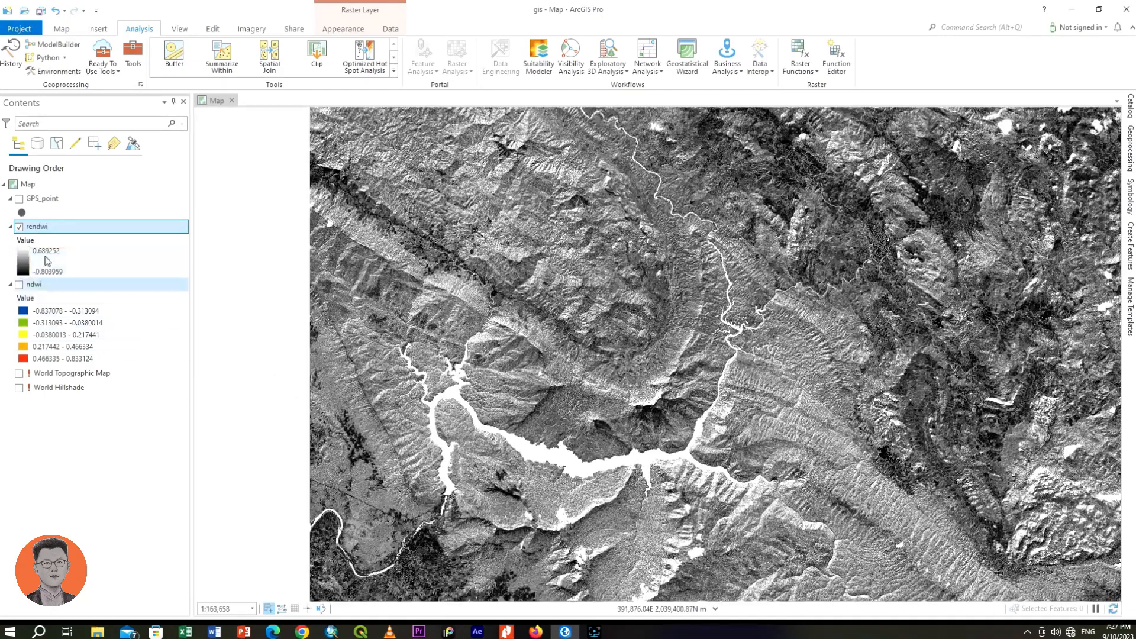
left_click(1123, 198)
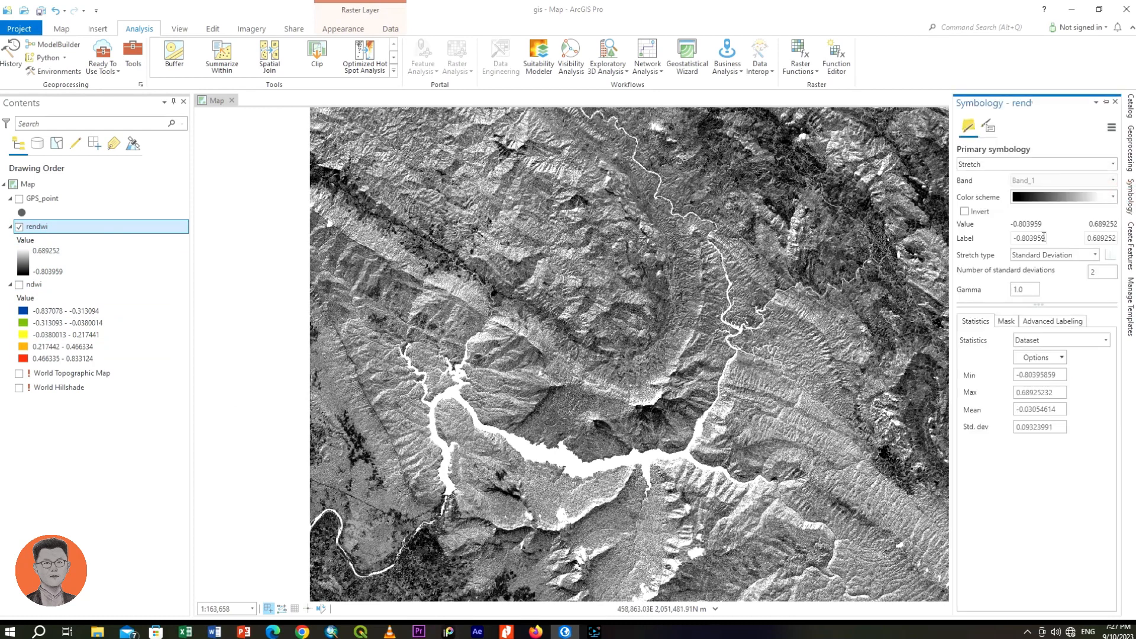
left_click(1086, 203)
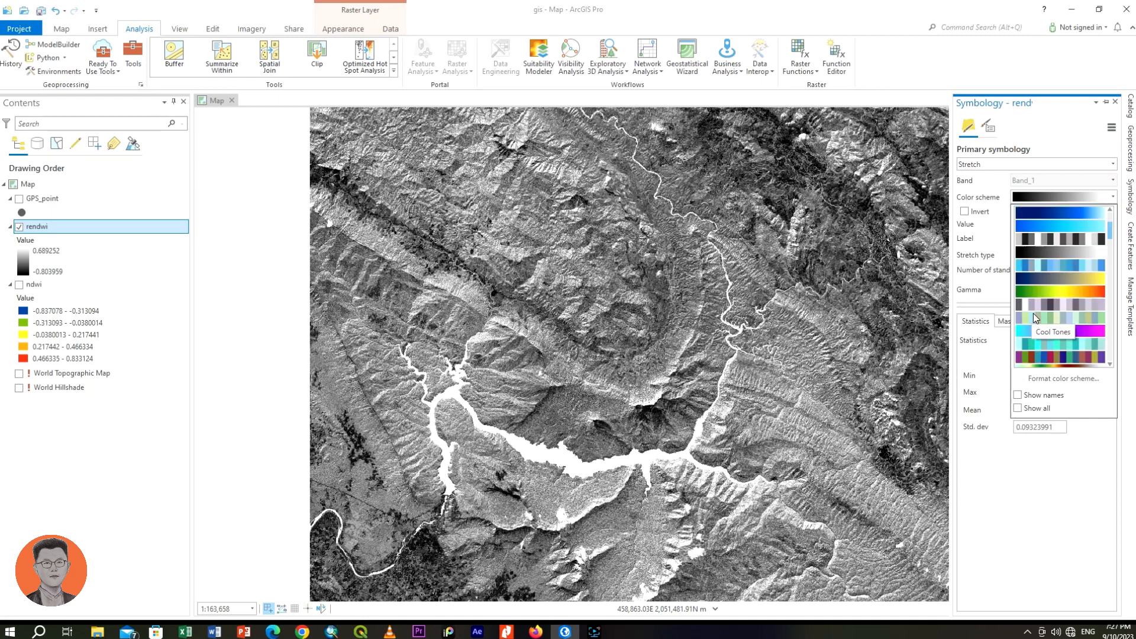
left_click(1041, 292)
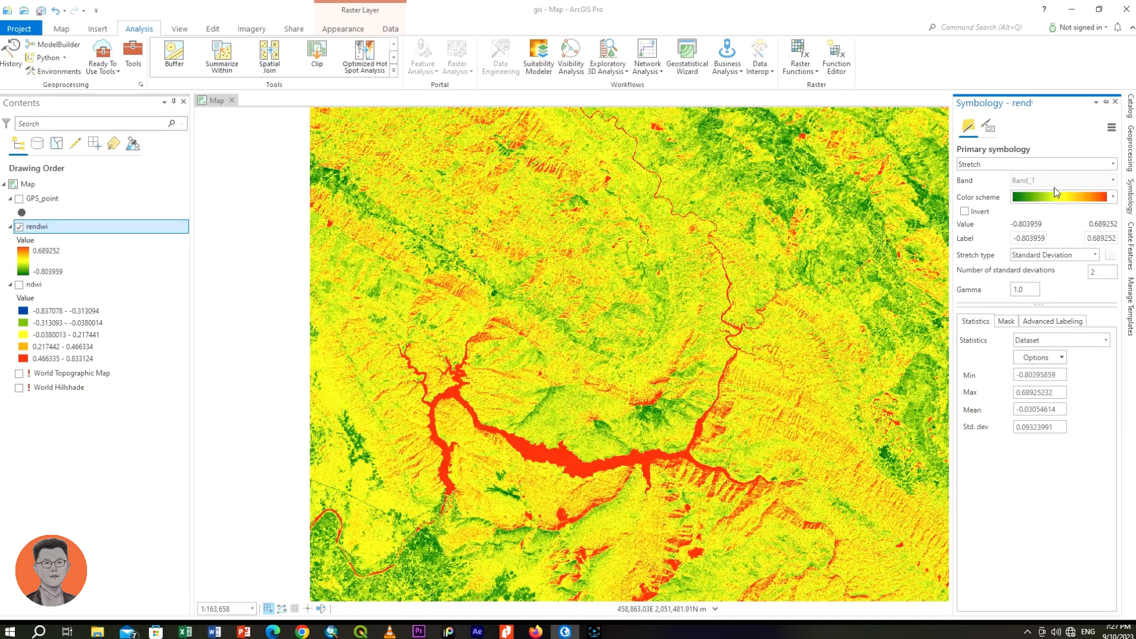
- Switch the rendwi symbology to Classify, computing its statistics and histogram, and apply the green-yellow-red color scheme to the classes
left_click(1011, 165)
left_click(940, 247)
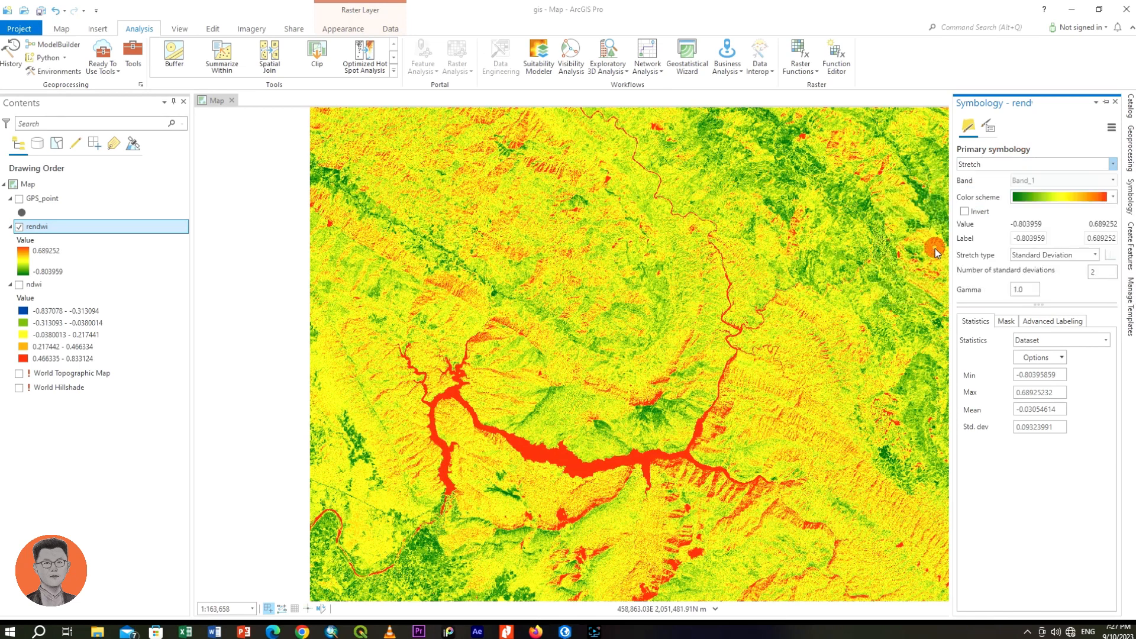
left_click(607, 342)
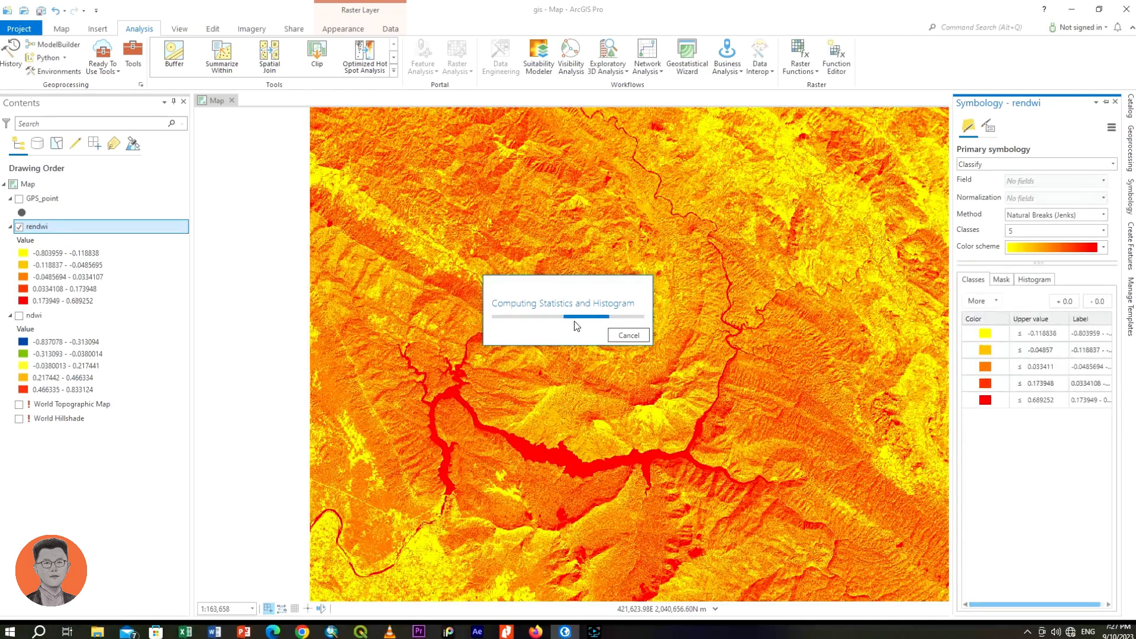
left_click(1103, 247)
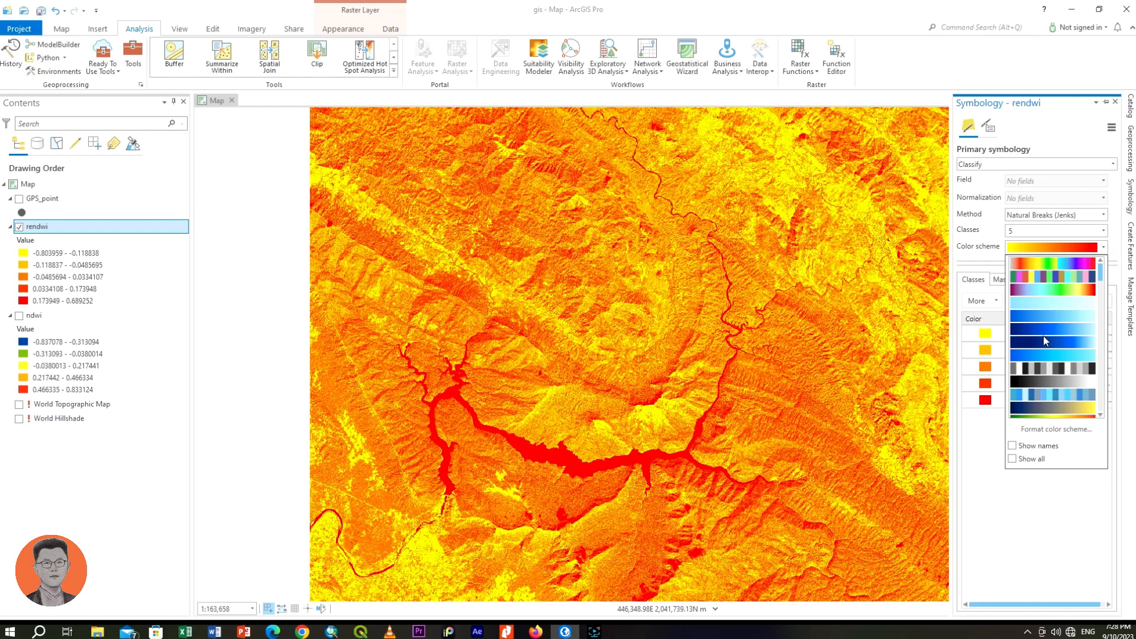
scroll(1042, 355, "down", 1)
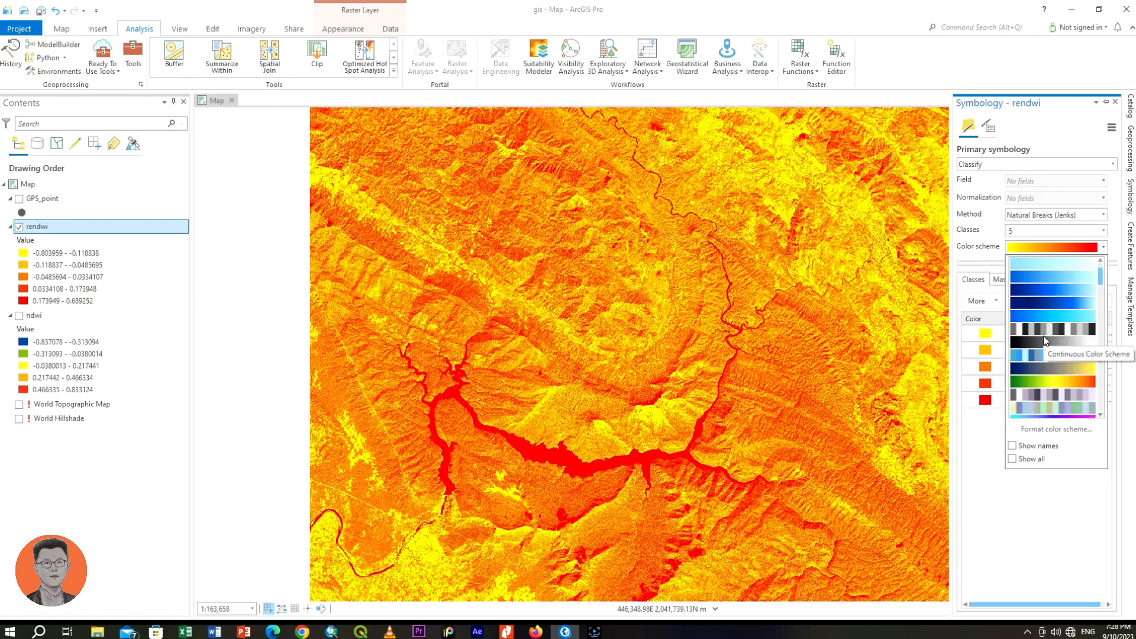
left_click(1034, 381)
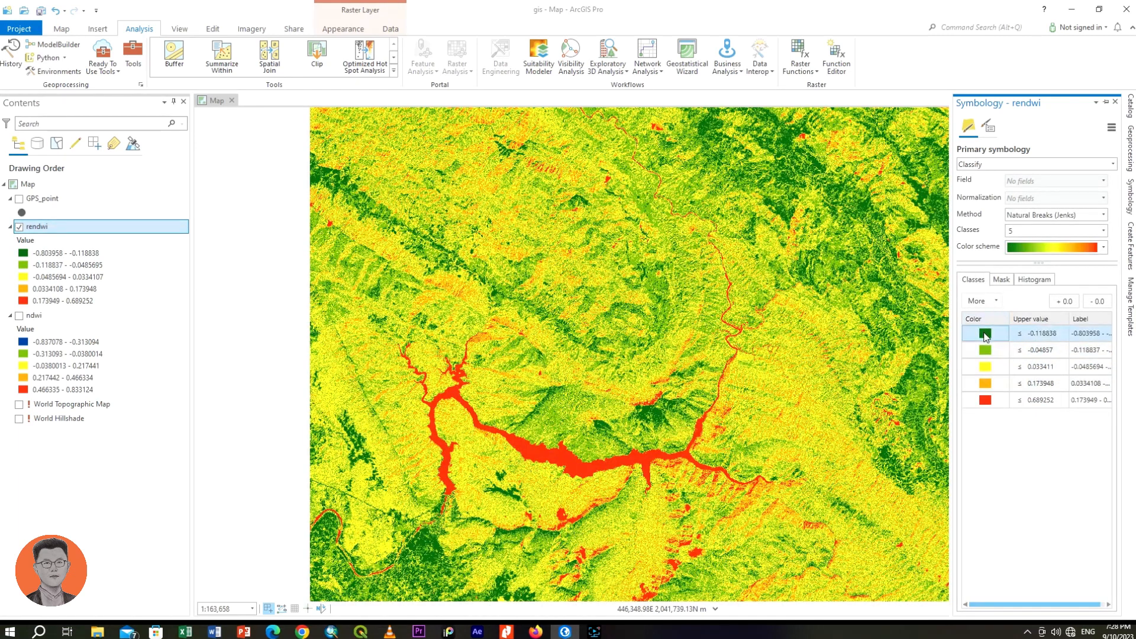
- Recolor the highest rendwi value class dark blue and the lowest value class medium green, after trying teal on the lowest
left_click(986, 334)
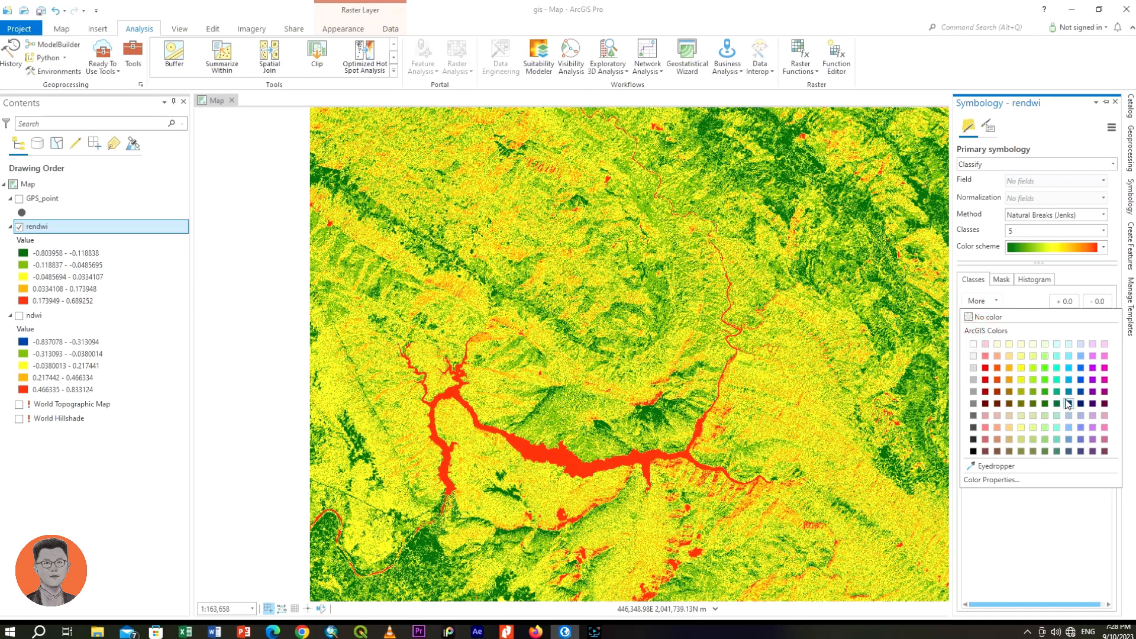
left_click(1068, 404)
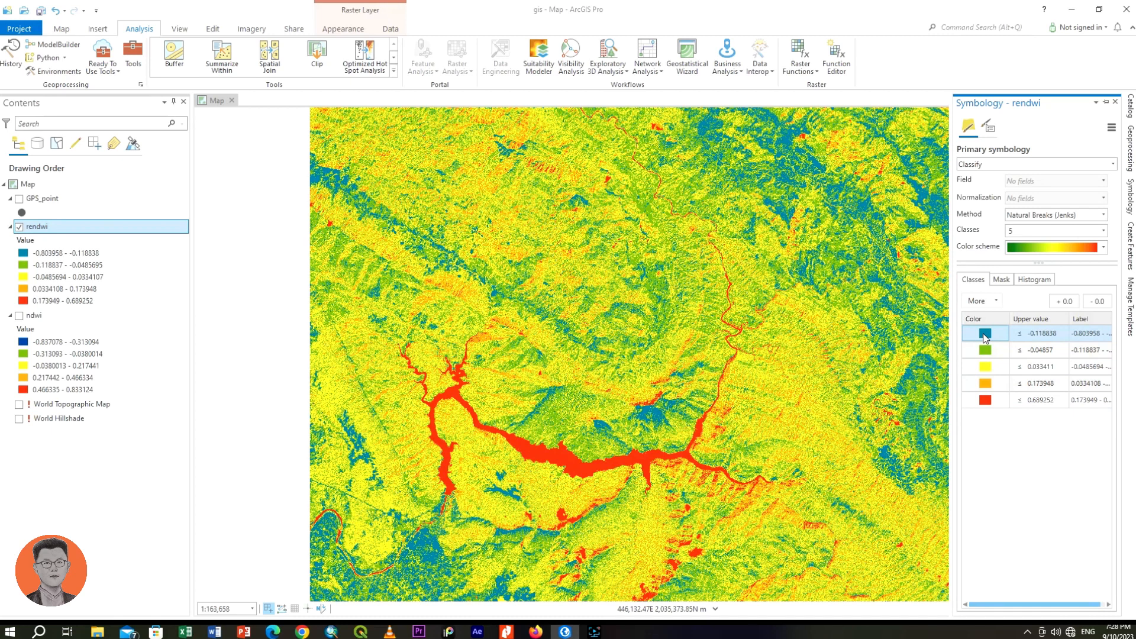
left_click(985, 401)
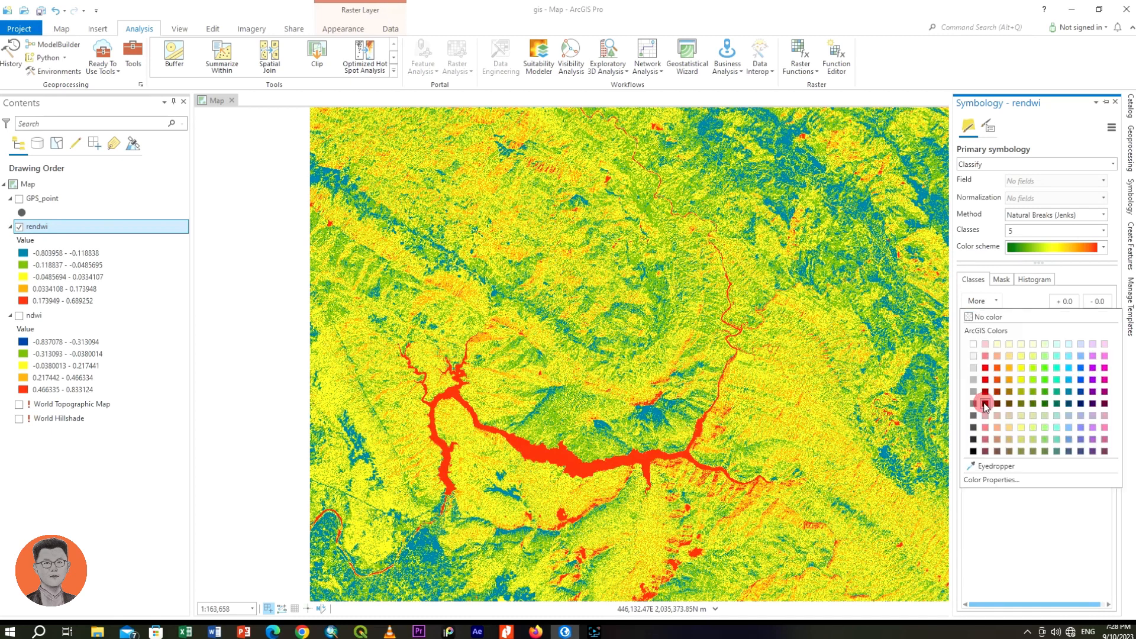
left_click(1080, 393)
left_click(986, 334)
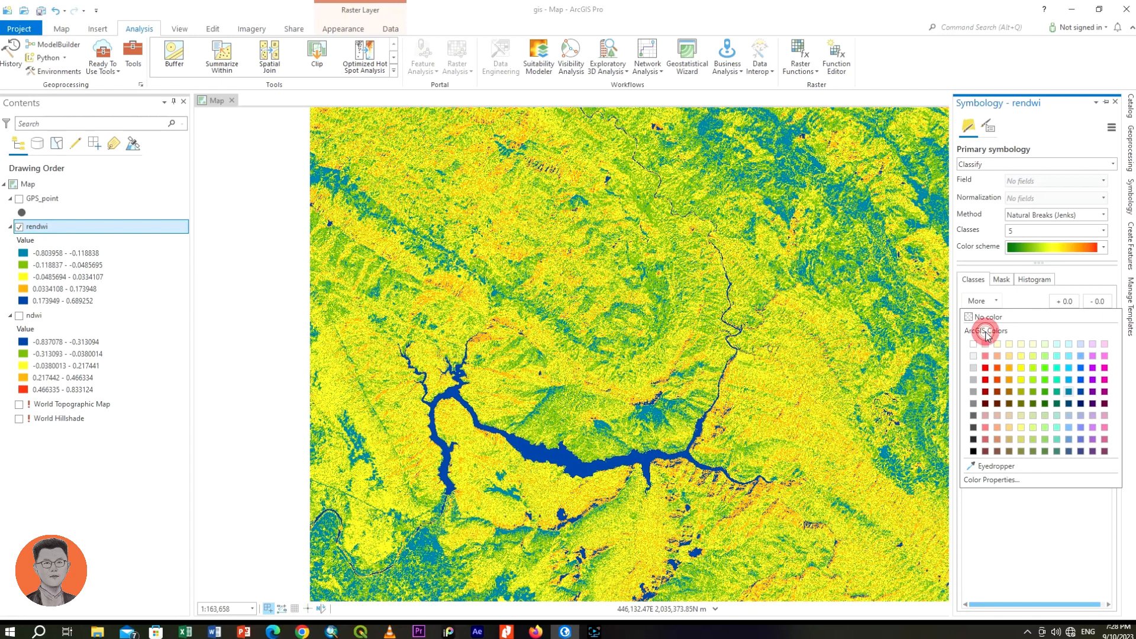
left_click(1045, 392)
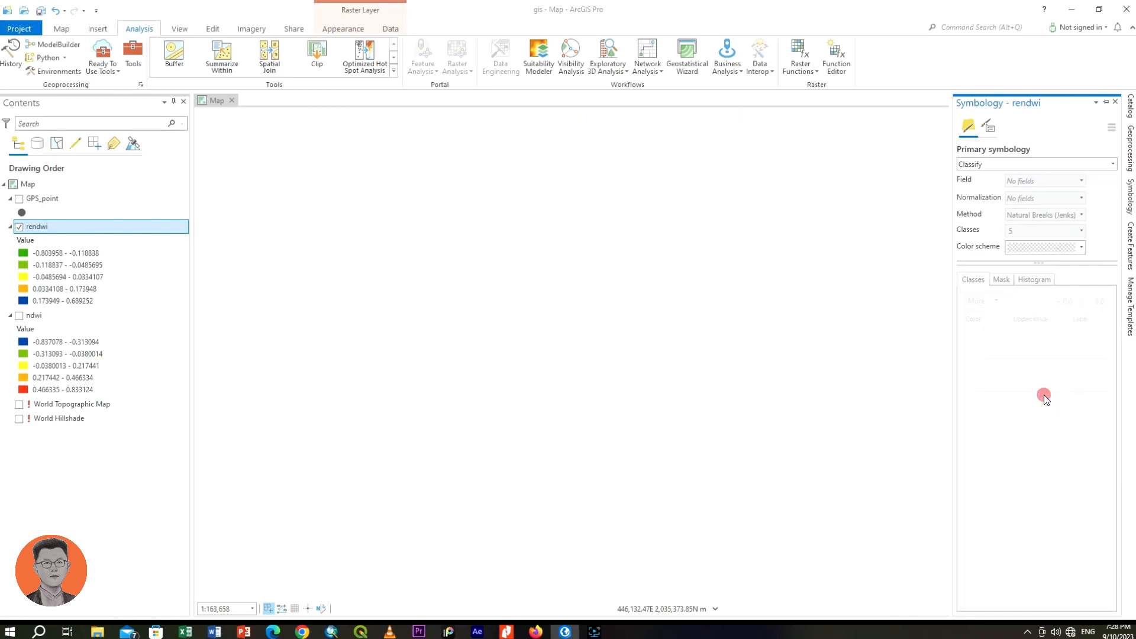
- Examine the classified rendwi raster along the reservoir, the river channel and the second lake, both close up and across the scene
left_click_drag(583, 473, 660, 378)
left_click_drag(565, 436, 721, 399)
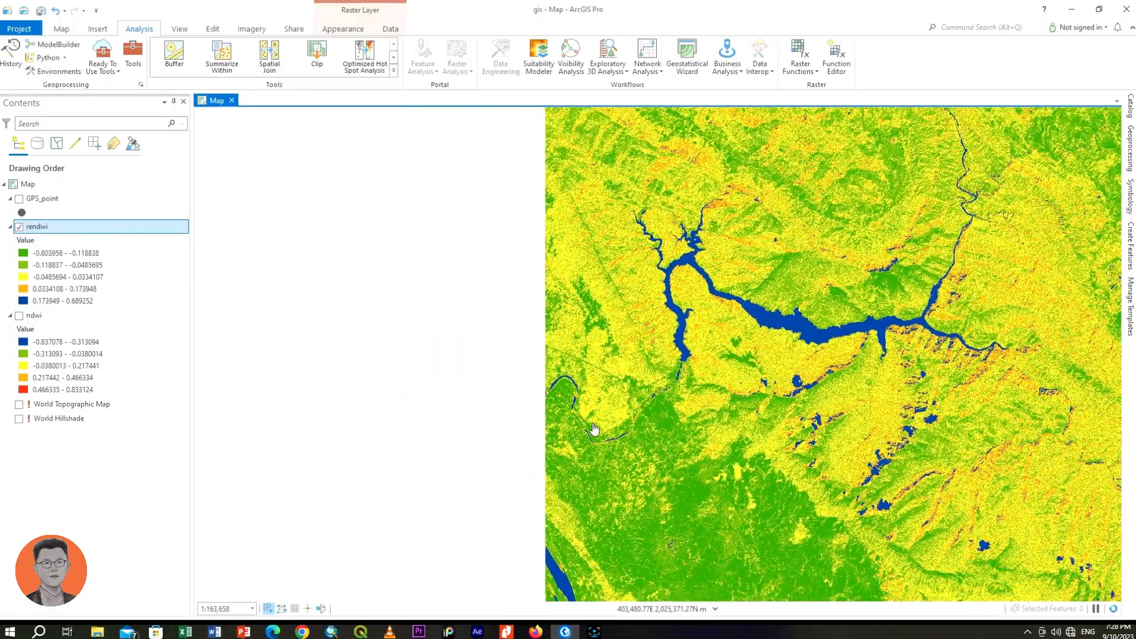
scroll(612, 453, "up", 8)
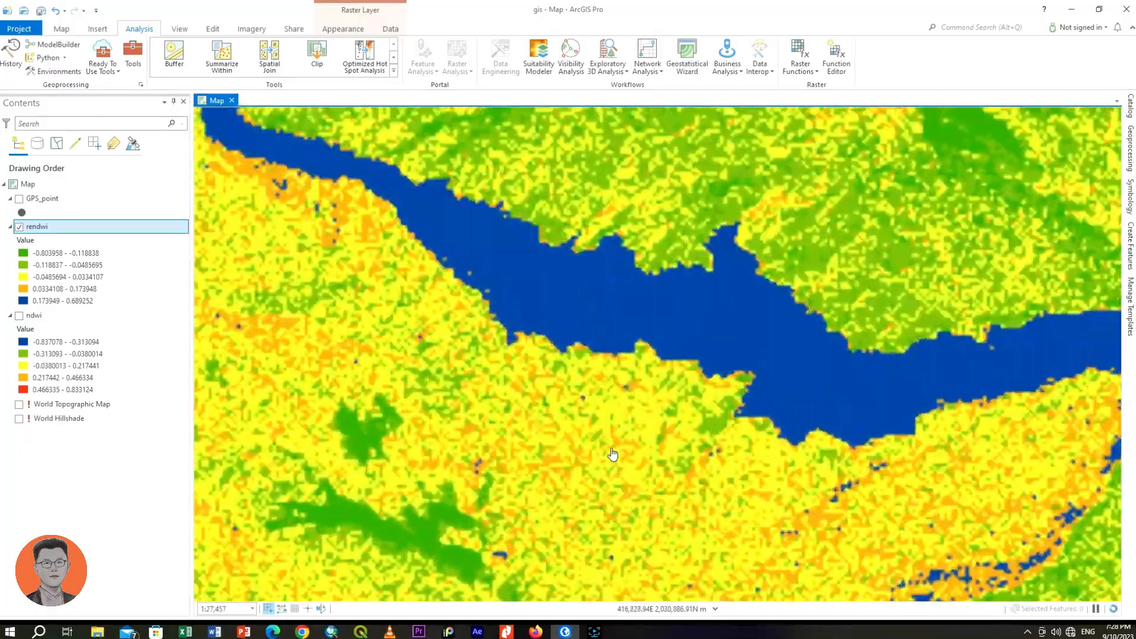
scroll(612, 452, "down", 6)
scroll(675, 402, "up", 12)
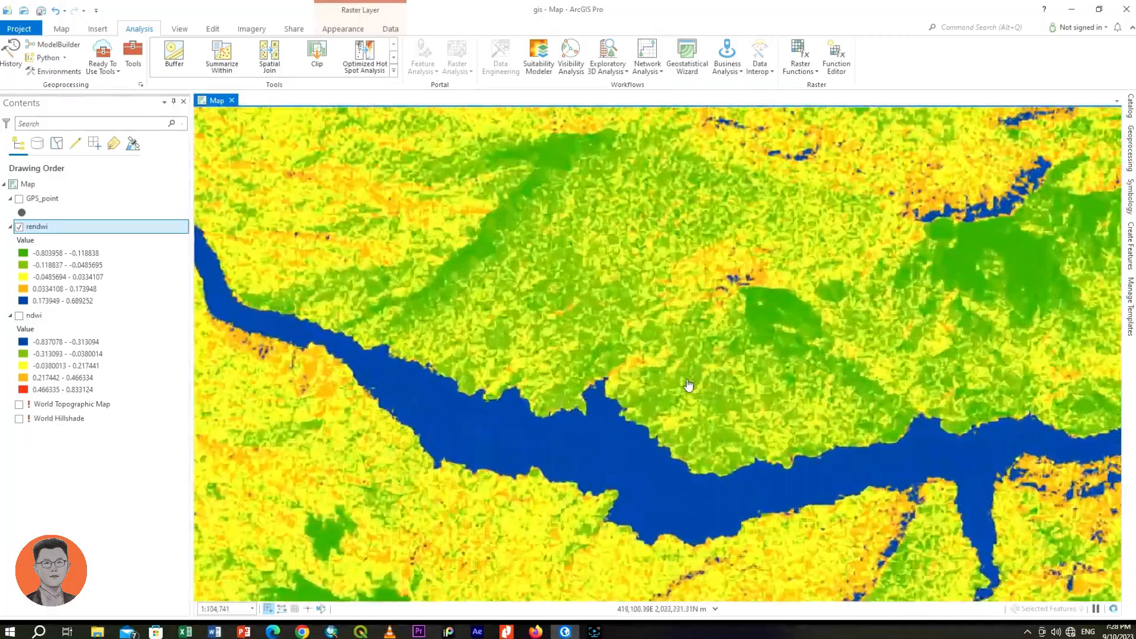
scroll(678, 402, "down", 5)
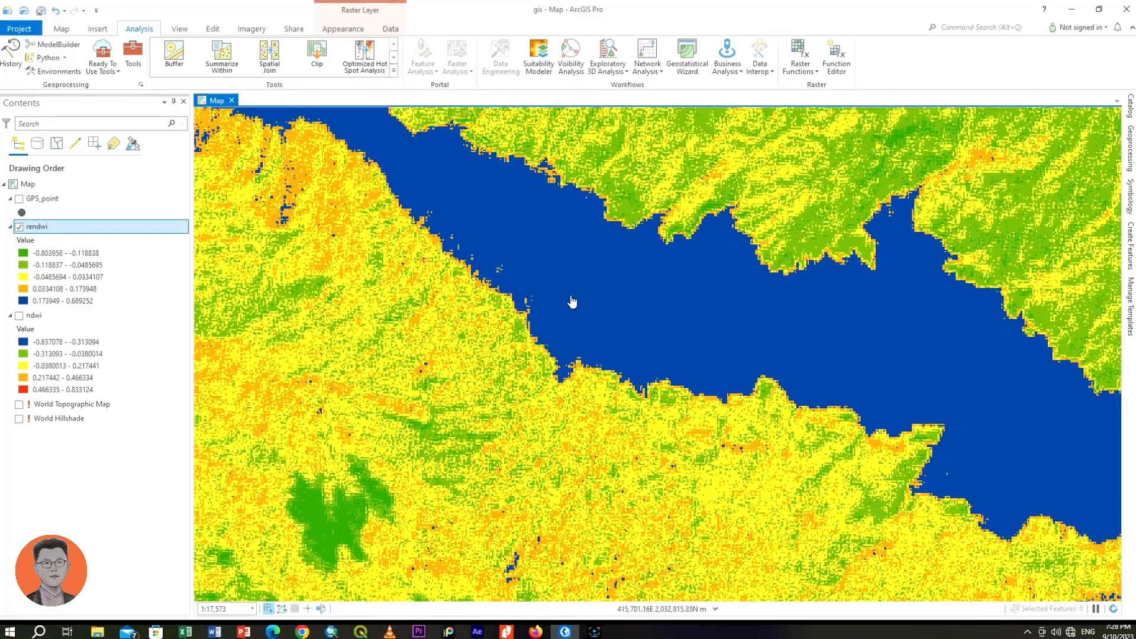
mouse_move(571, 302)
left_mouse_down()
mouse_move(719, 476)
mouse_move(818, 533)
left_mouse_up()
left_click_drag(425, 291, 842, 271)
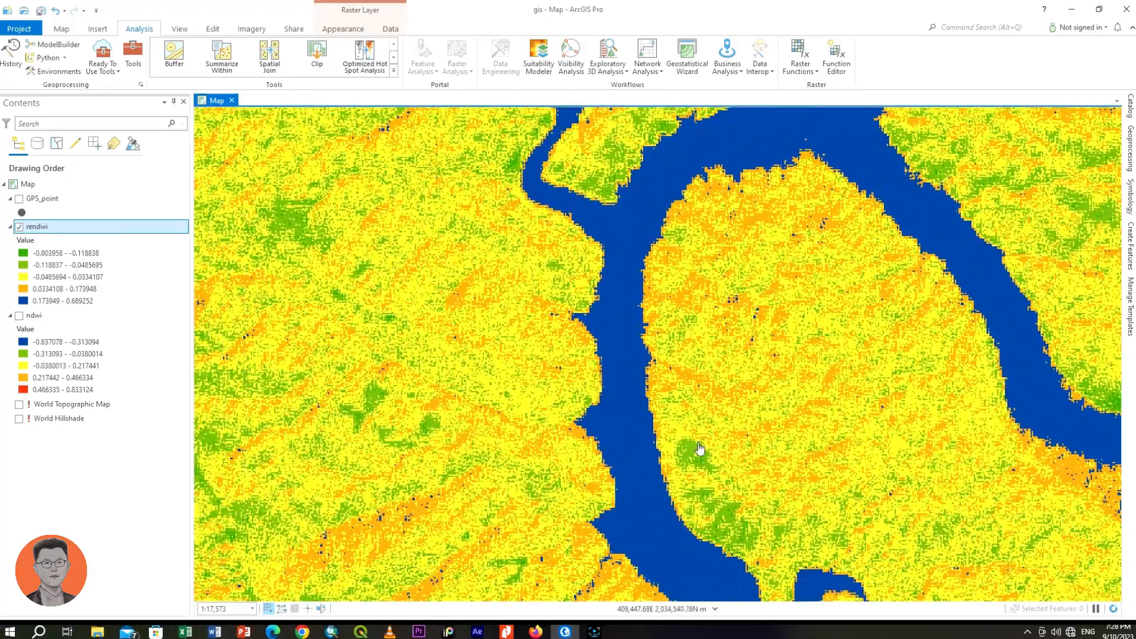
left_click_drag(697, 441, 638, 159)
left_click_drag(665, 284, 616, 223)
left_click_drag(744, 439, 698, 254)
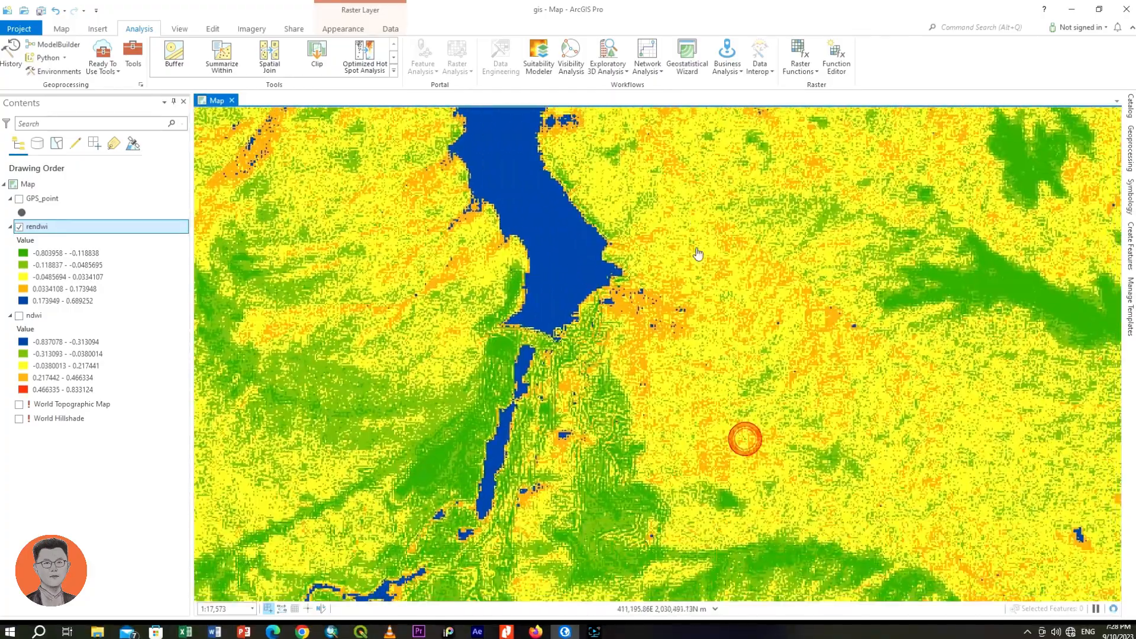
left_click_drag(694, 338, 832, 169)
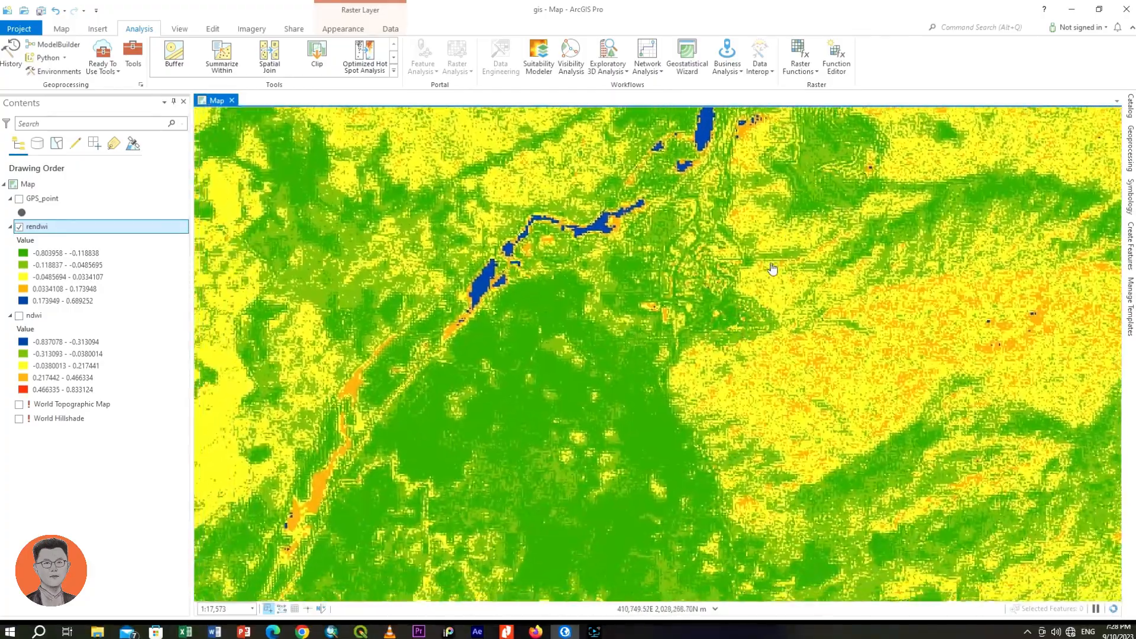
left_click_drag(776, 261, 831, 166)
scroll(758, 261, "down", 5)
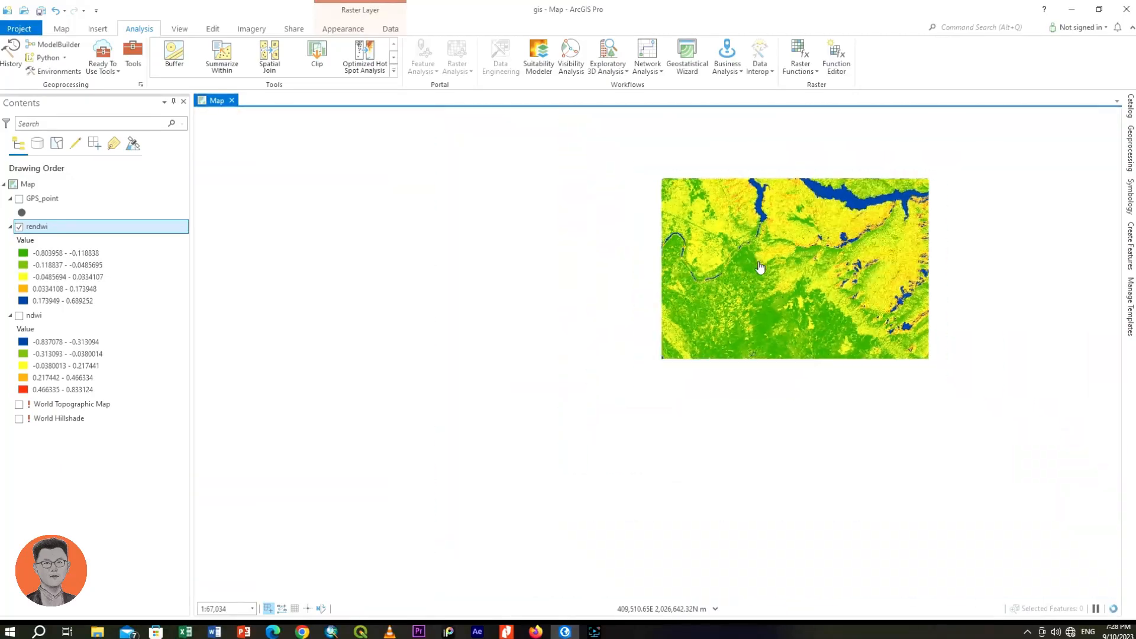
scroll(761, 267, "down", 5)
left_click_drag(841, 204, 527, 271)
left_click_drag(830, 328, 579, 333)
left_click_drag(756, 344, 670, 426)
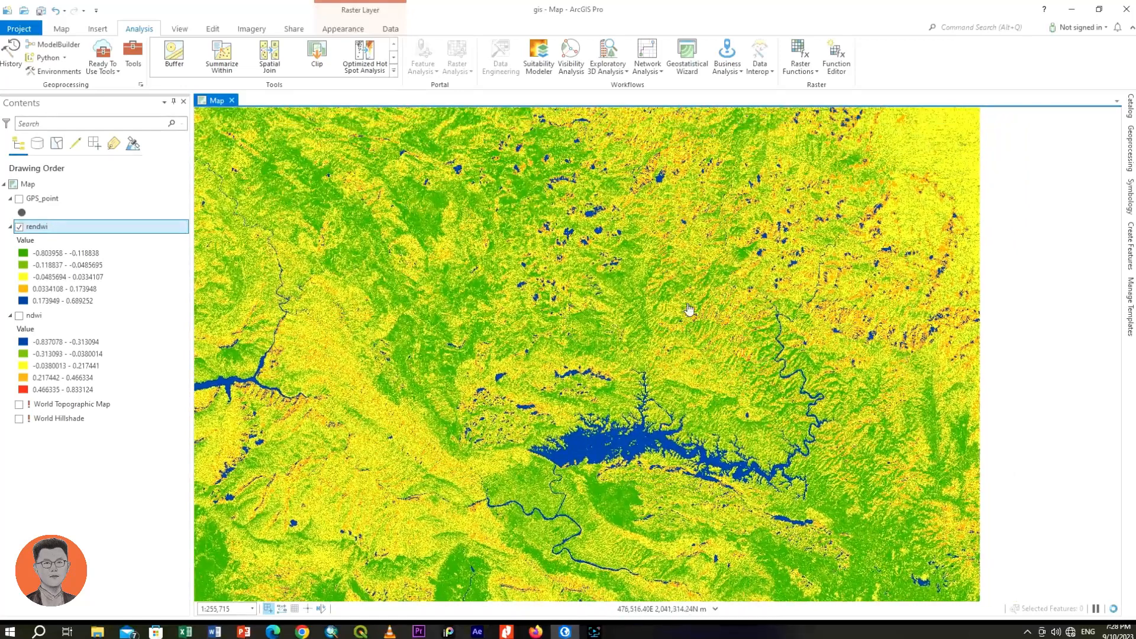
left_click_drag(687, 305, 657, 435)
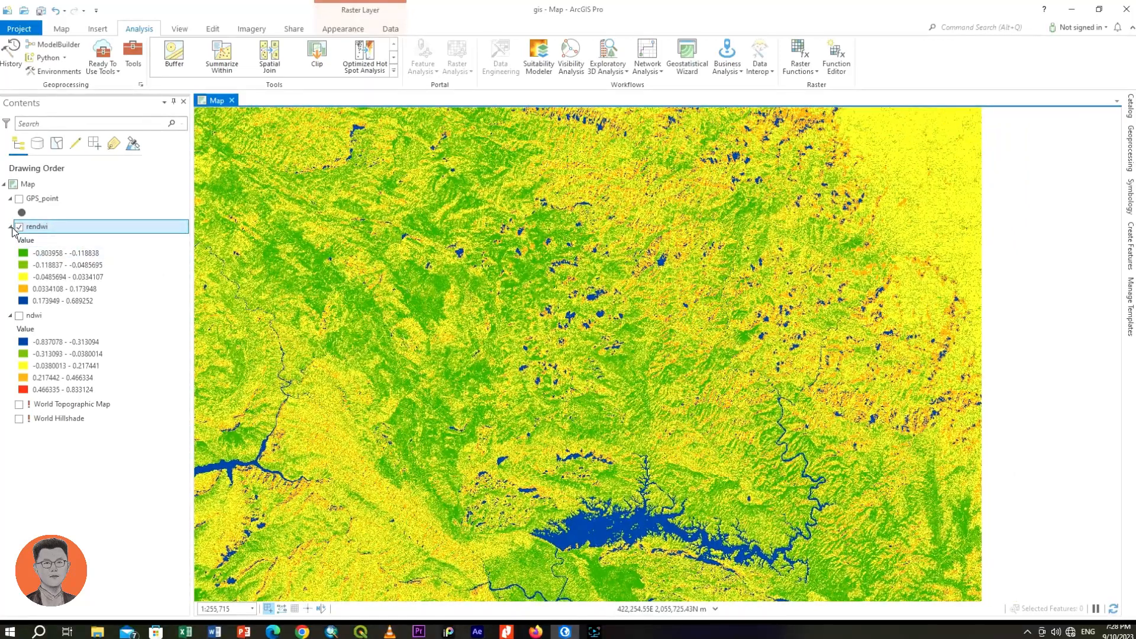
- Hide the rendwi layer and open the MNDWI tool from the ndwi search results
left_click(19, 227)
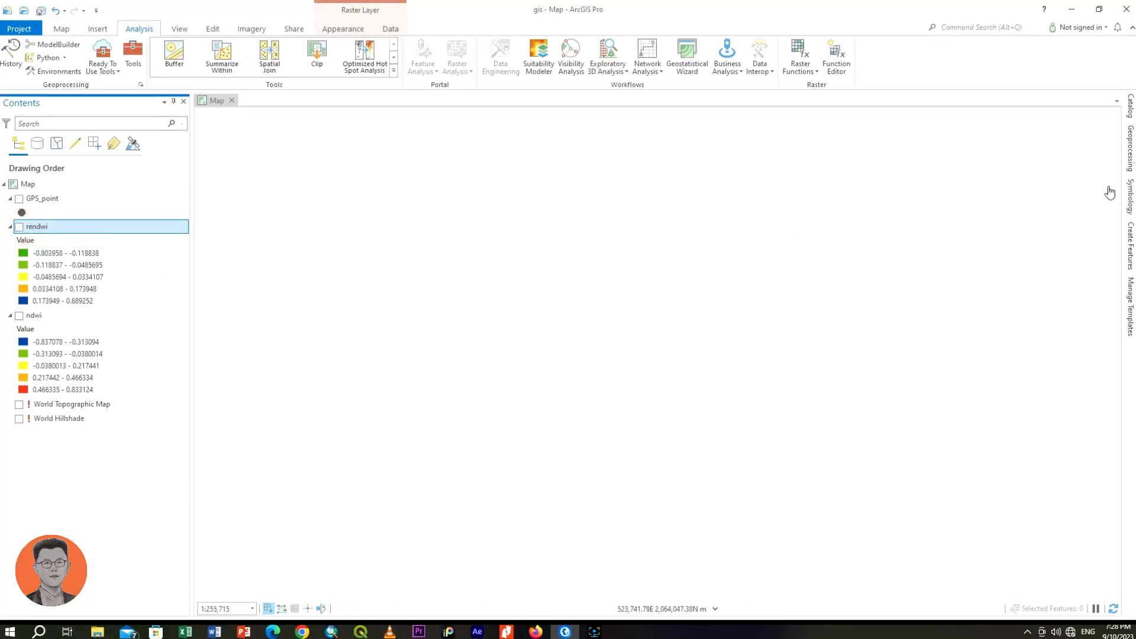
left_click(1130, 149)
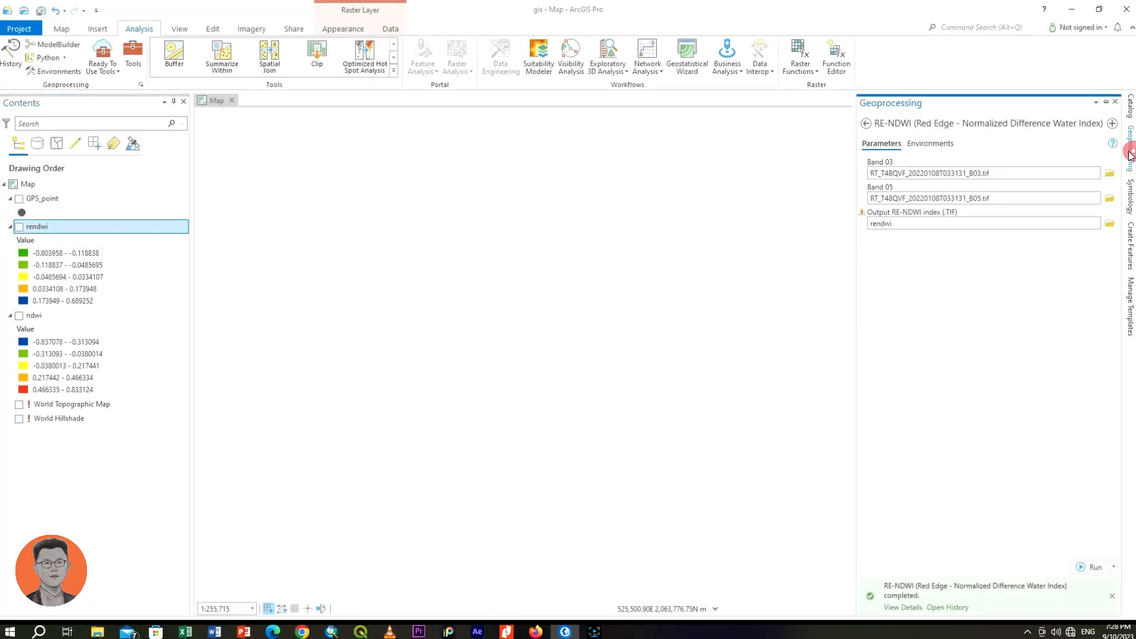
left_click(864, 123)
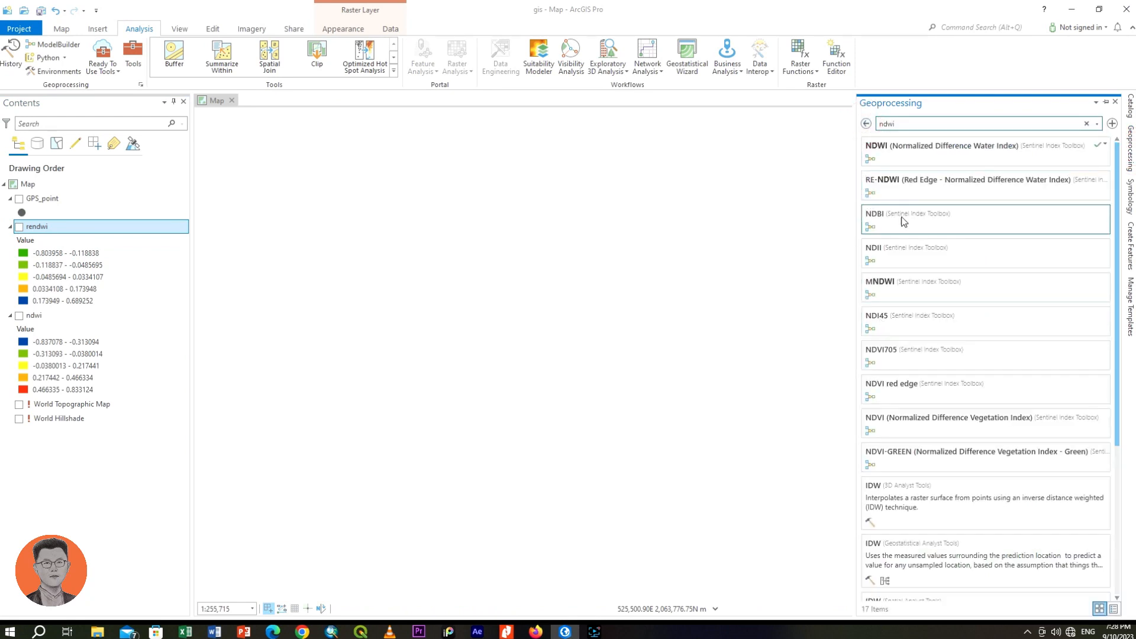
left_click(879, 283)
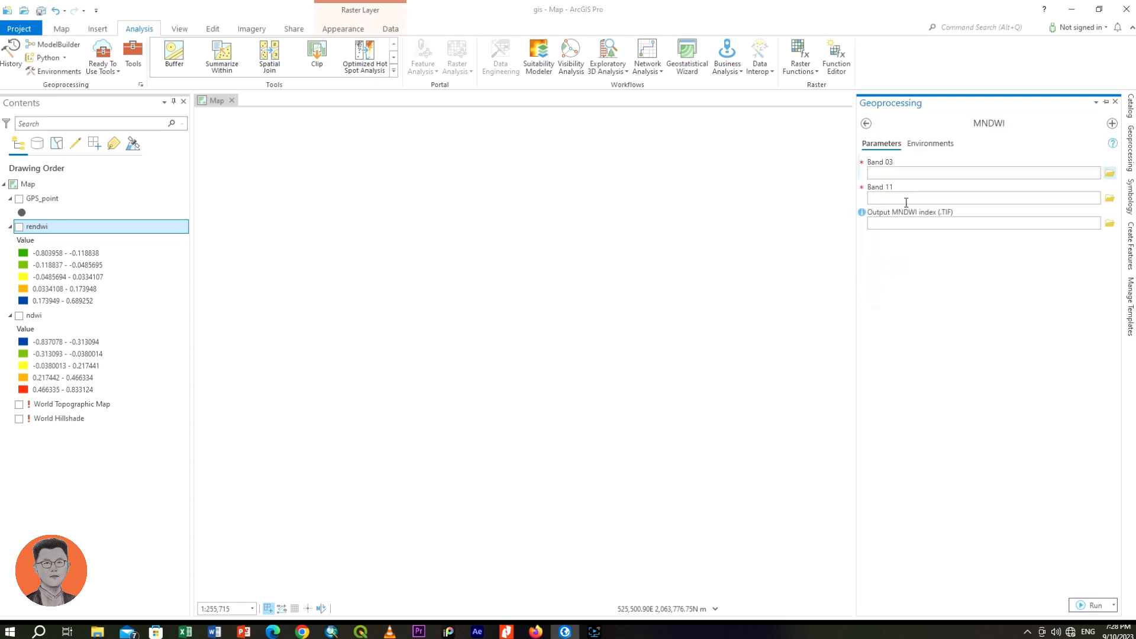
- Set the MNDWI tool's Band 03 to RT_T48QVF_20220108T033131_B03.tif and its Band 11 to RT_T48QVF_20220108T033131_B11.tif
left_click(927, 174)
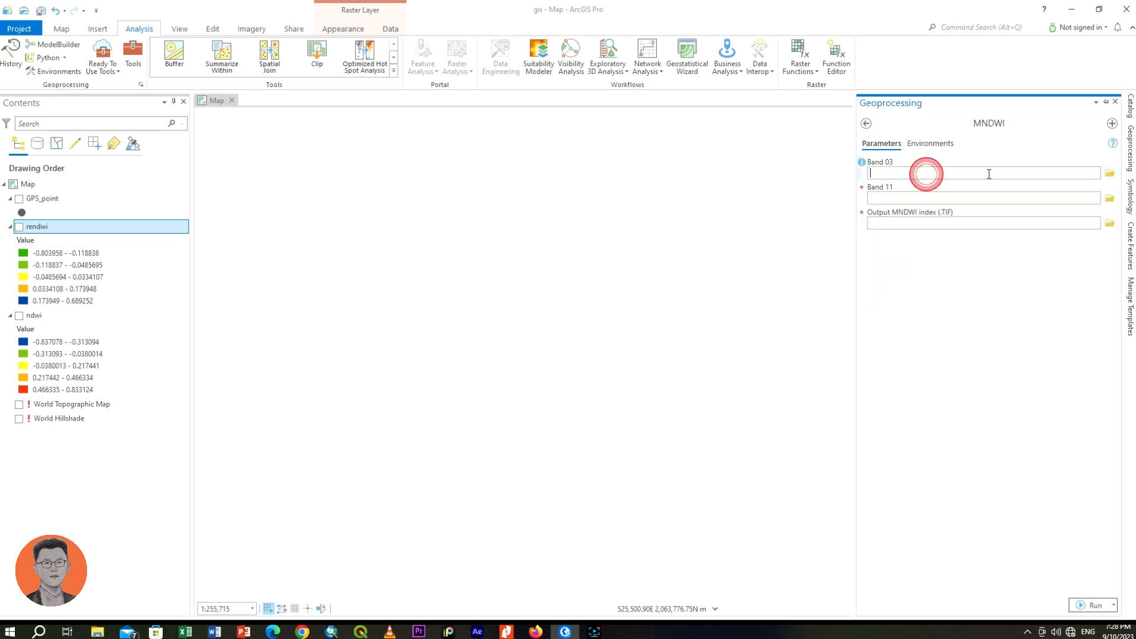
left_click(1110, 173)
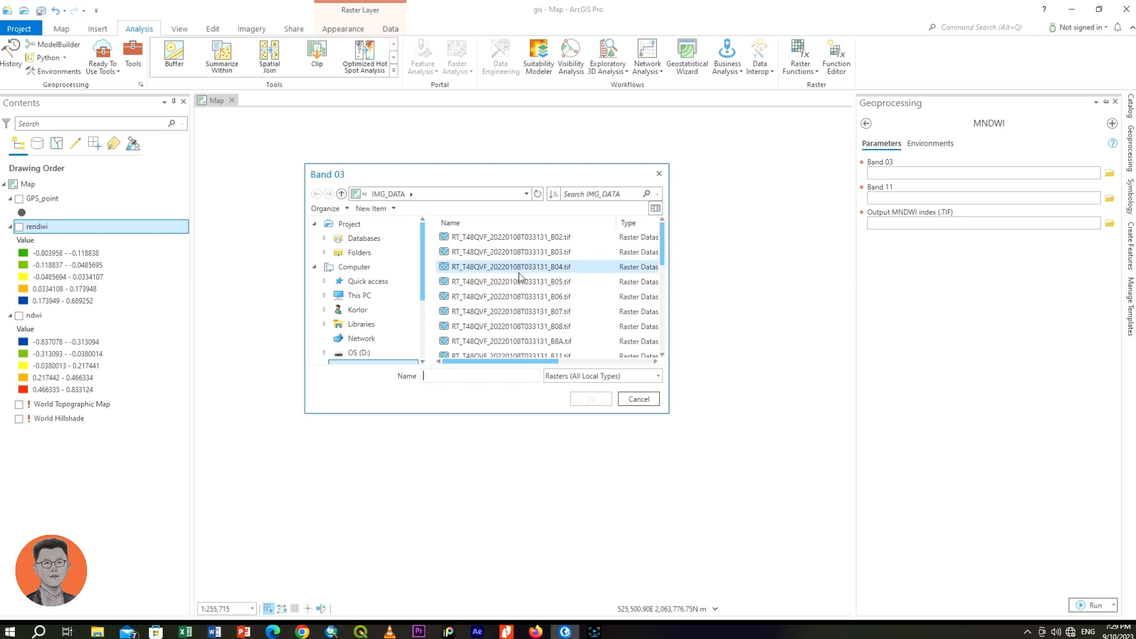
left_click(521, 251)
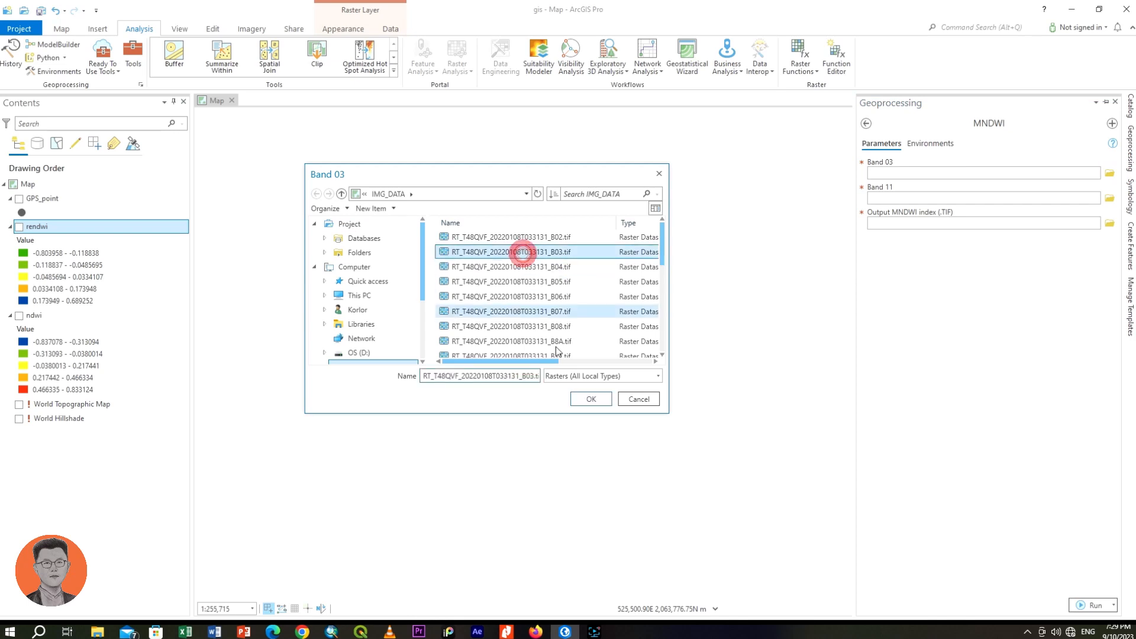
left_click(591, 400)
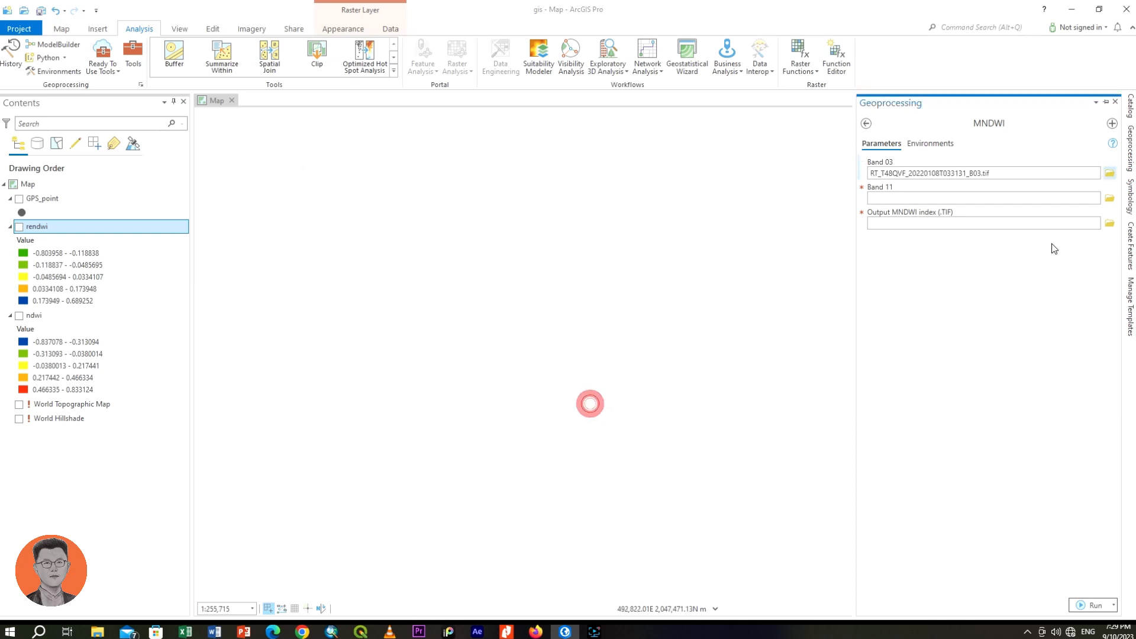
left_click(1110, 198)
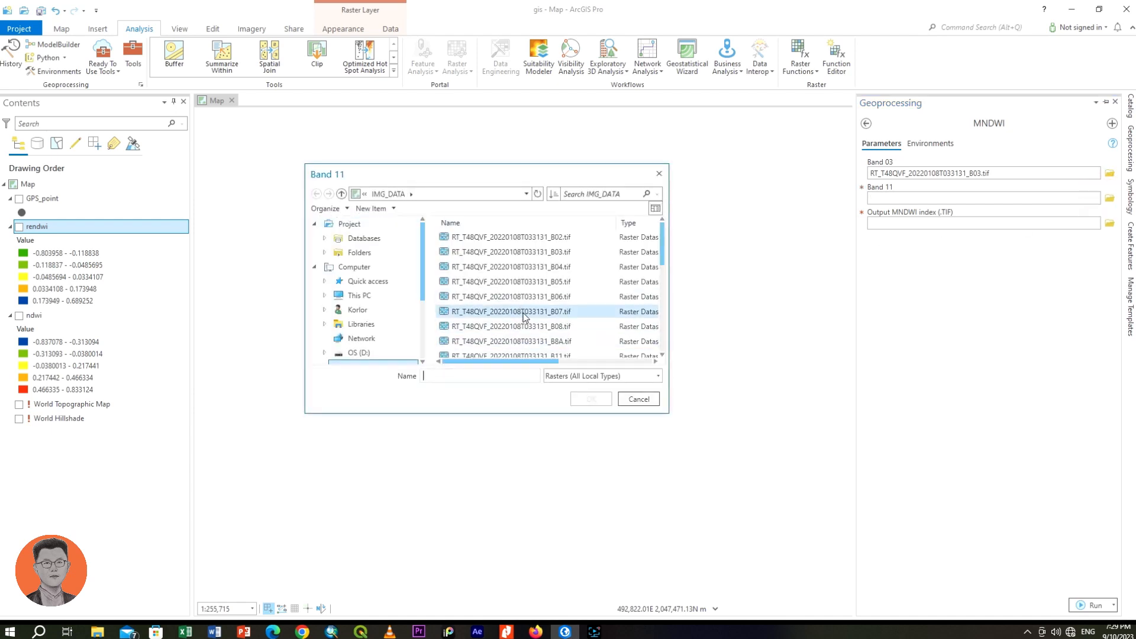
scroll(524, 313, "down", 1)
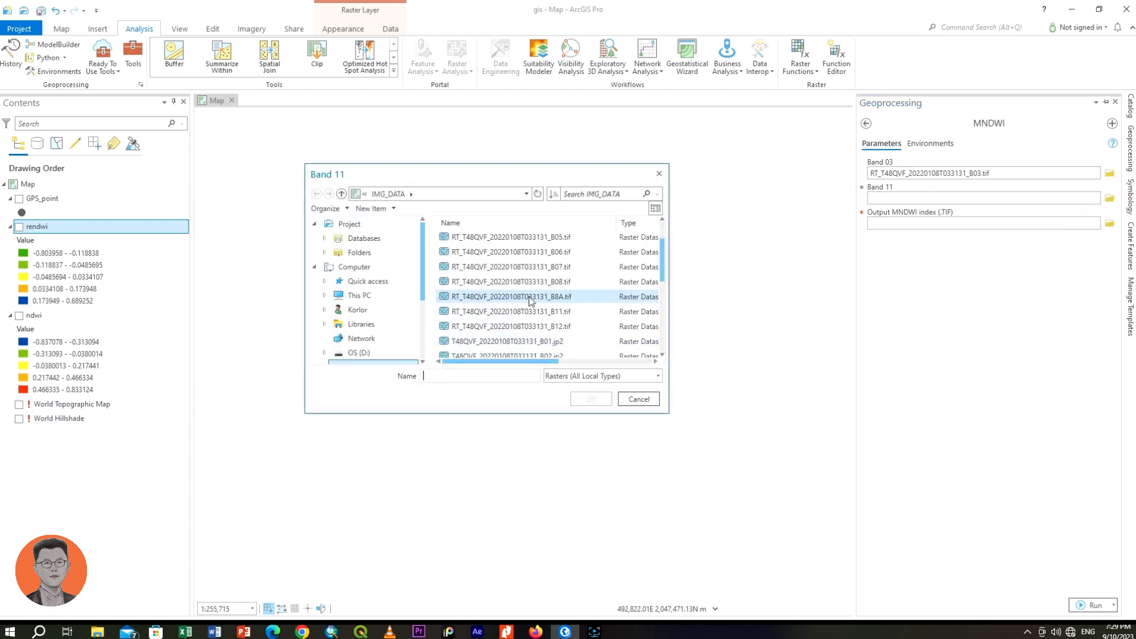
left_click(520, 311)
left_click(591, 399)
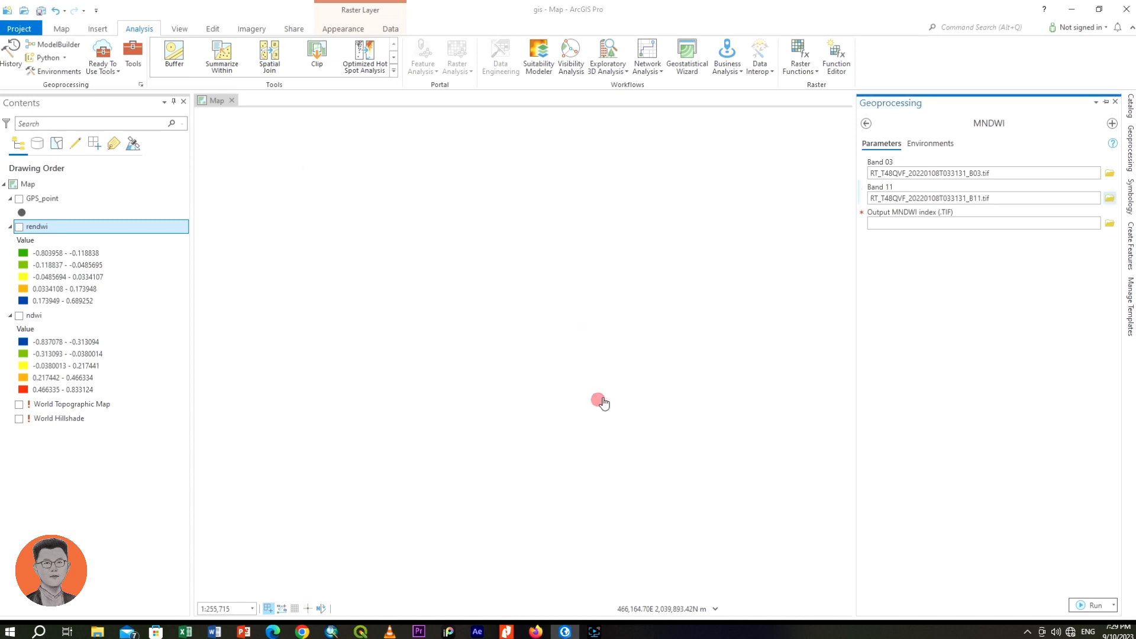
- Name the output index raster MNDWI in the GRANULE folder and run the MNDWI tool
left_click(1110, 223)
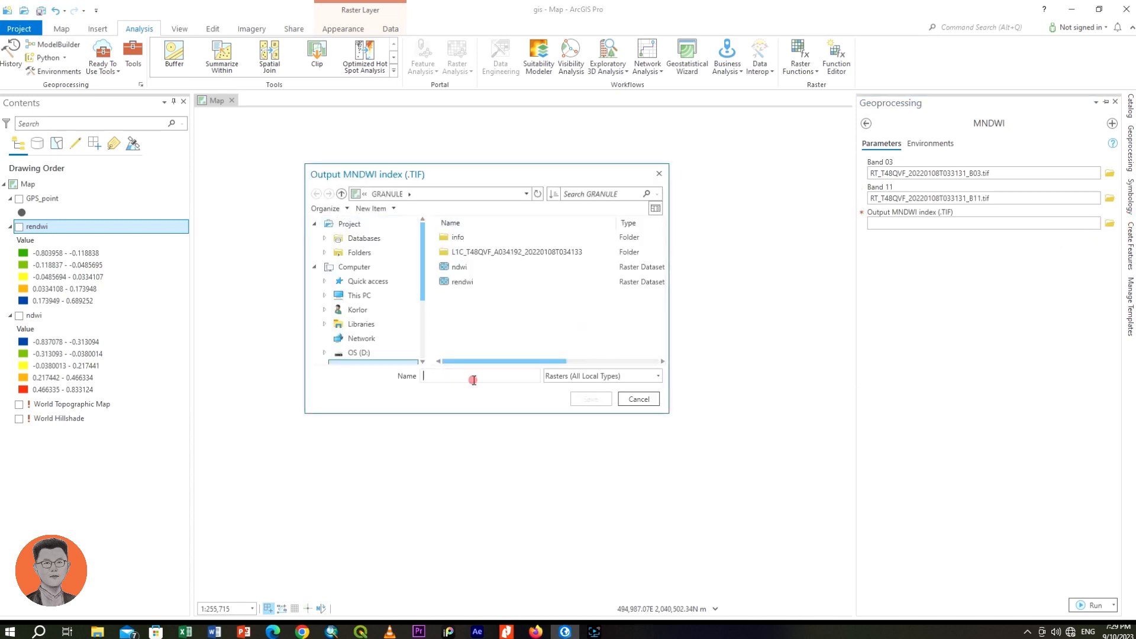
type("MNDWI")
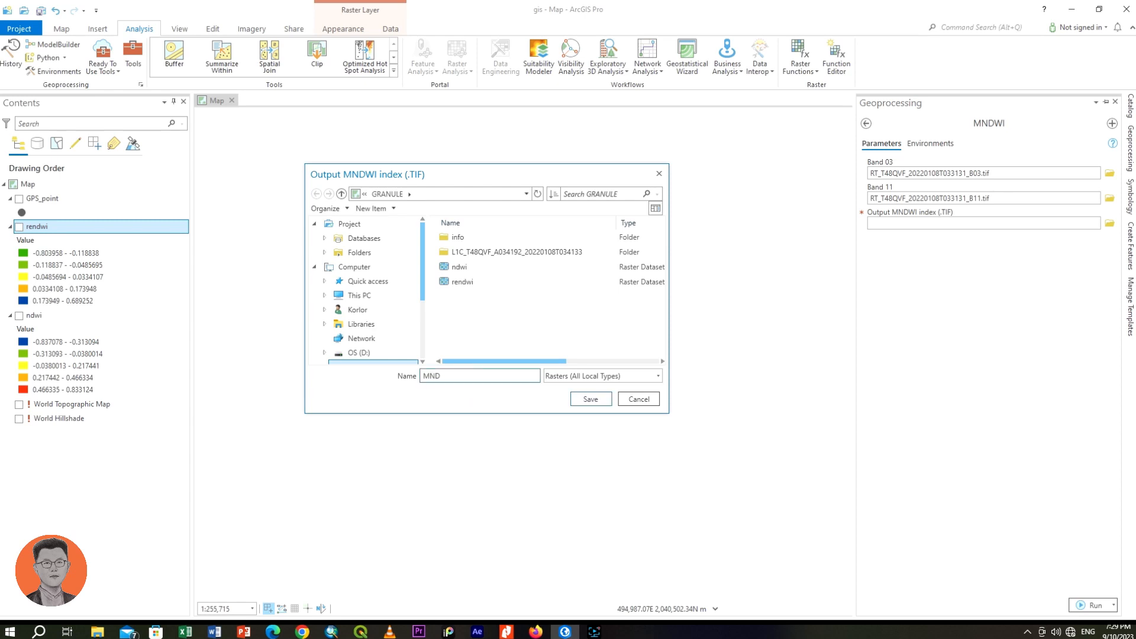
left_click(603, 403)
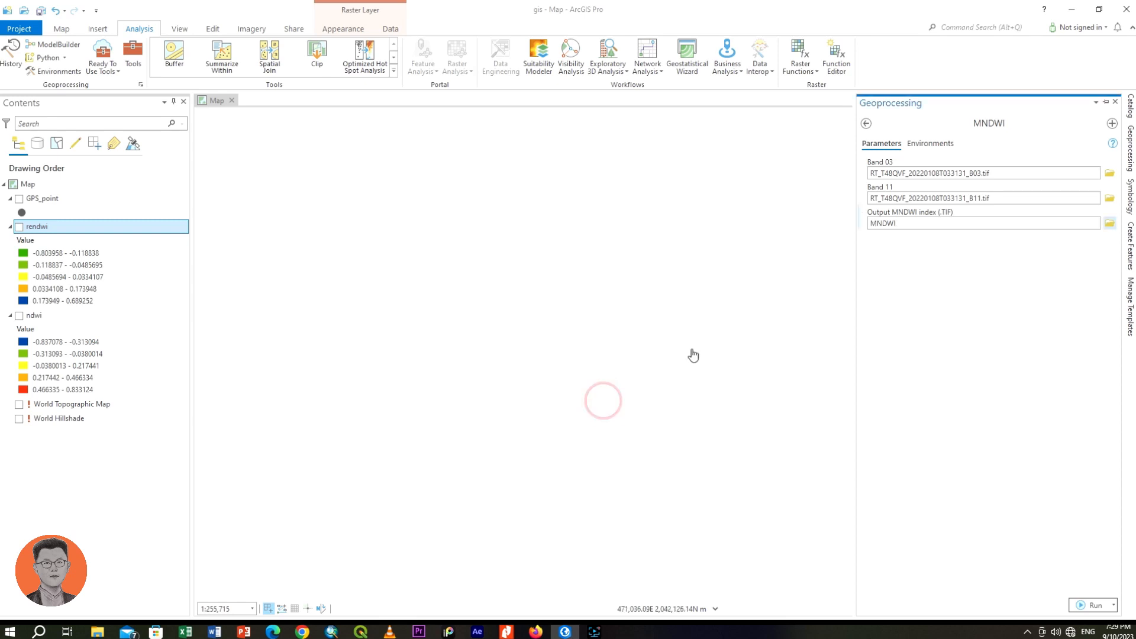
left_click(1092, 604)
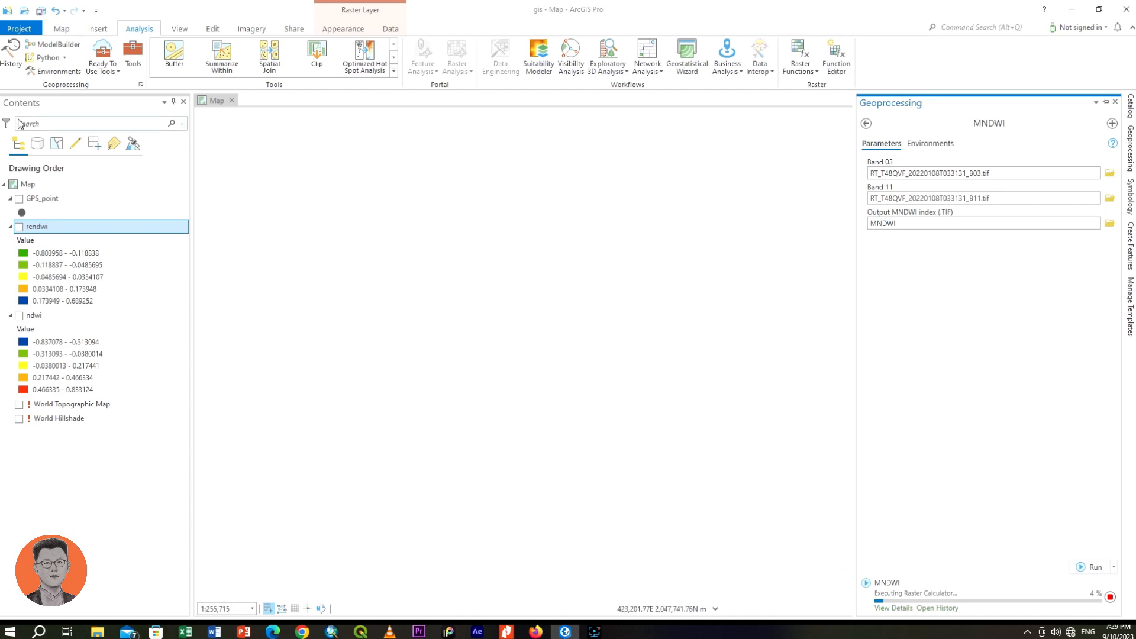
- Show the ndwi layer to examine its water bodies across the scene, and hide it again
left_click(19, 315)
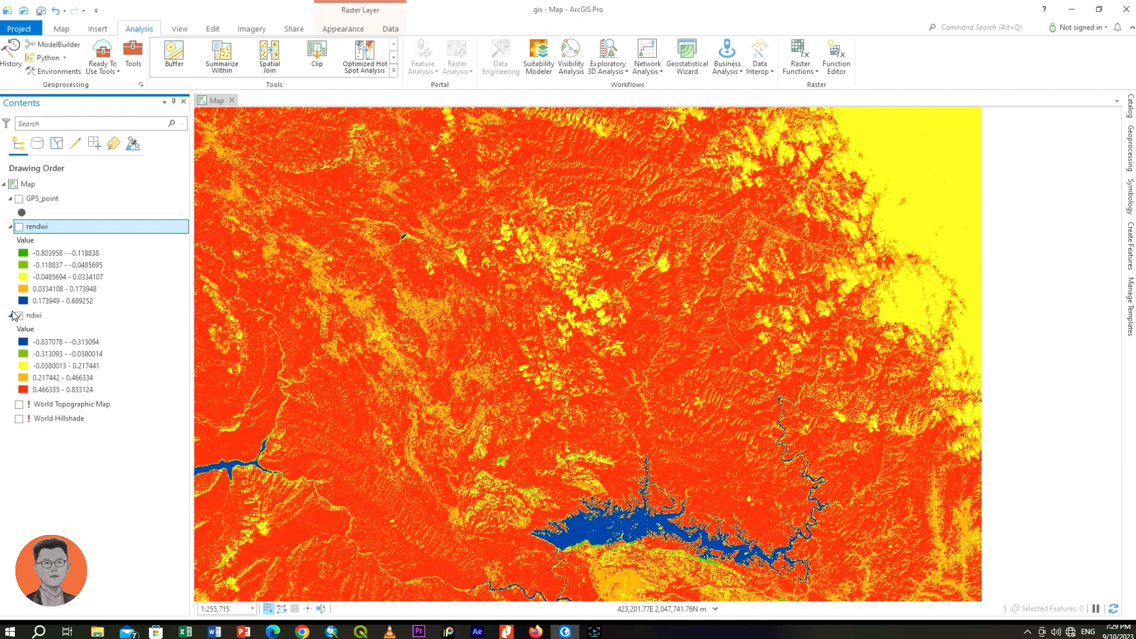
left_click_drag(418, 389, 778, 340)
left_click_drag(457, 436, 593, 311)
left_click_drag(702, 343, 375, 209)
mouse_move(650, 385)
left_mouse_down()
mouse_move(507, 366)
mouse_move(495, 393)
left_mouse_up()
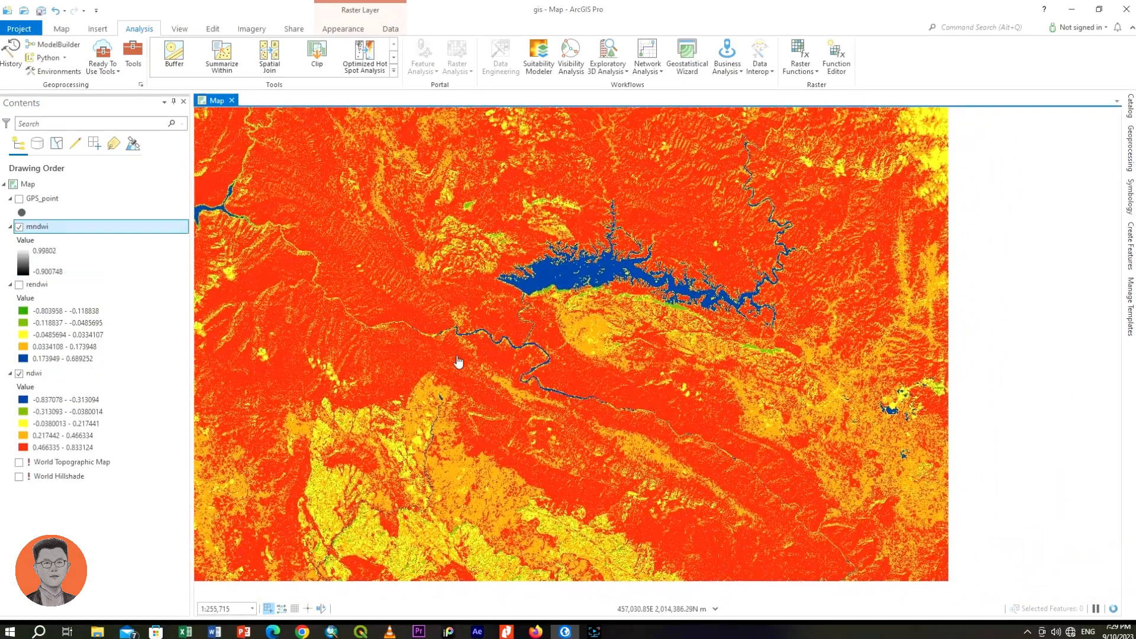
left_click(19, 374)
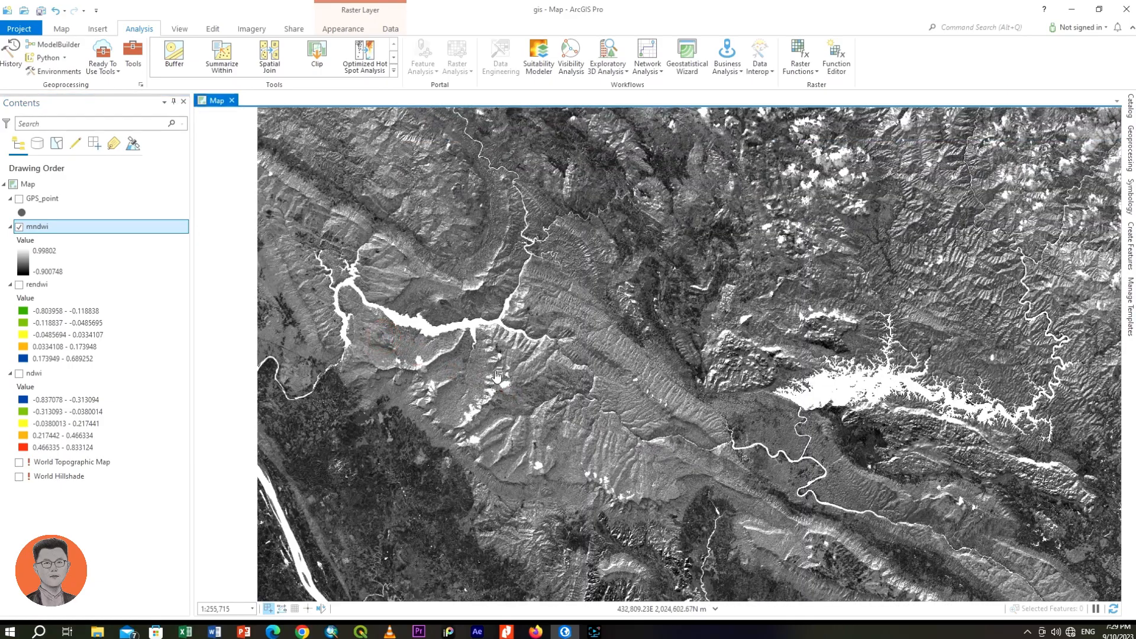
- Examine the grayscale mndwi raster along the reservoir, the river channel and the farmland, both close up and across the scene
left_click_drag(496, 375, 693, 426)
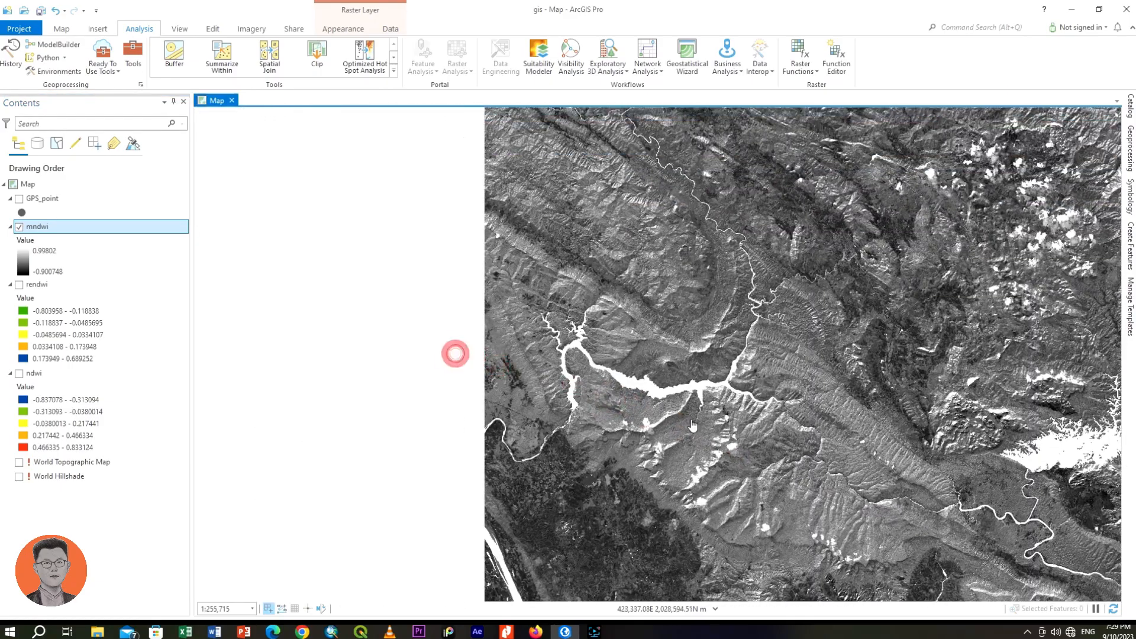
scroll(613, 374, "up", 5)
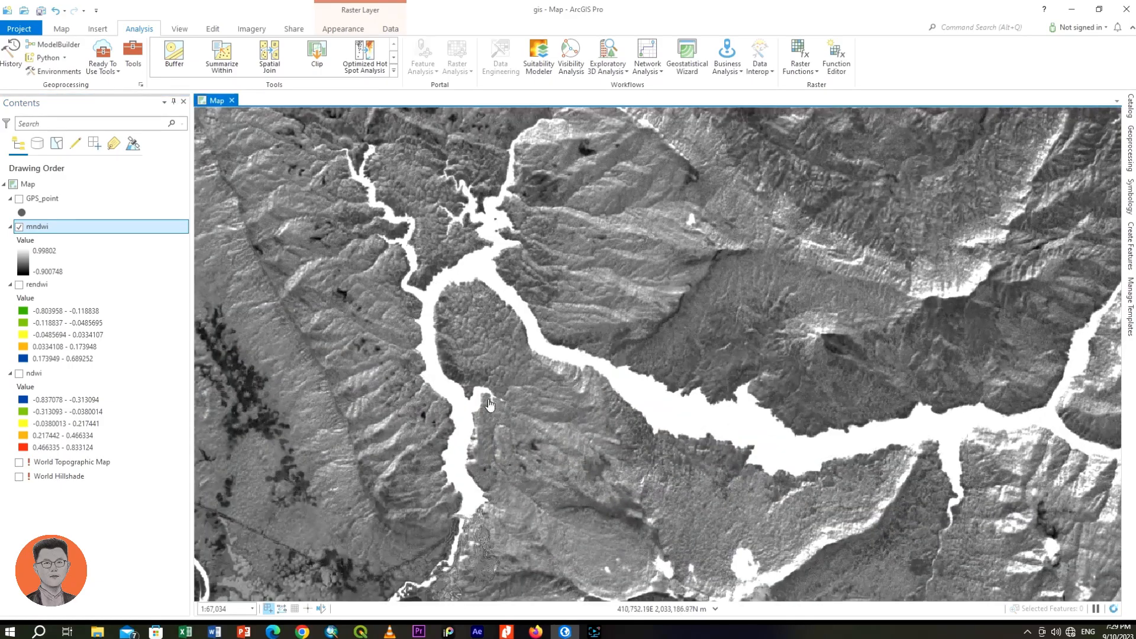
scroll(483, 405, "down", 3)
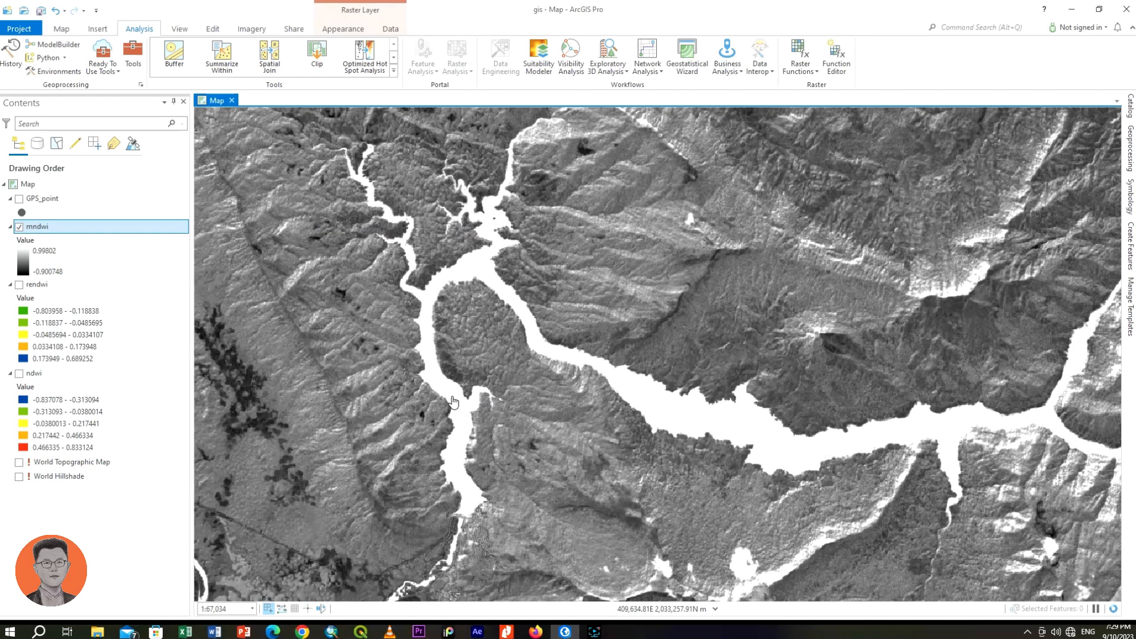
left_click_drag(575, 433, 678, 356)
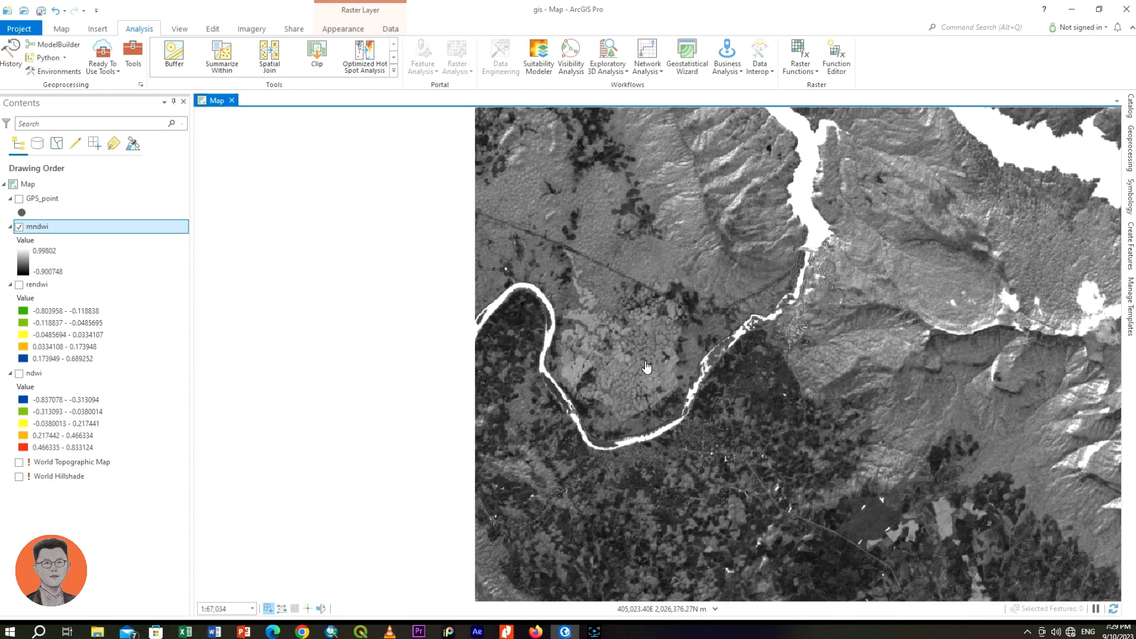
left_click_drag(882, 371, 566, 257)
left_click_drag(552, 397, 452, 256)
scroll(519, 408, "up", 3)
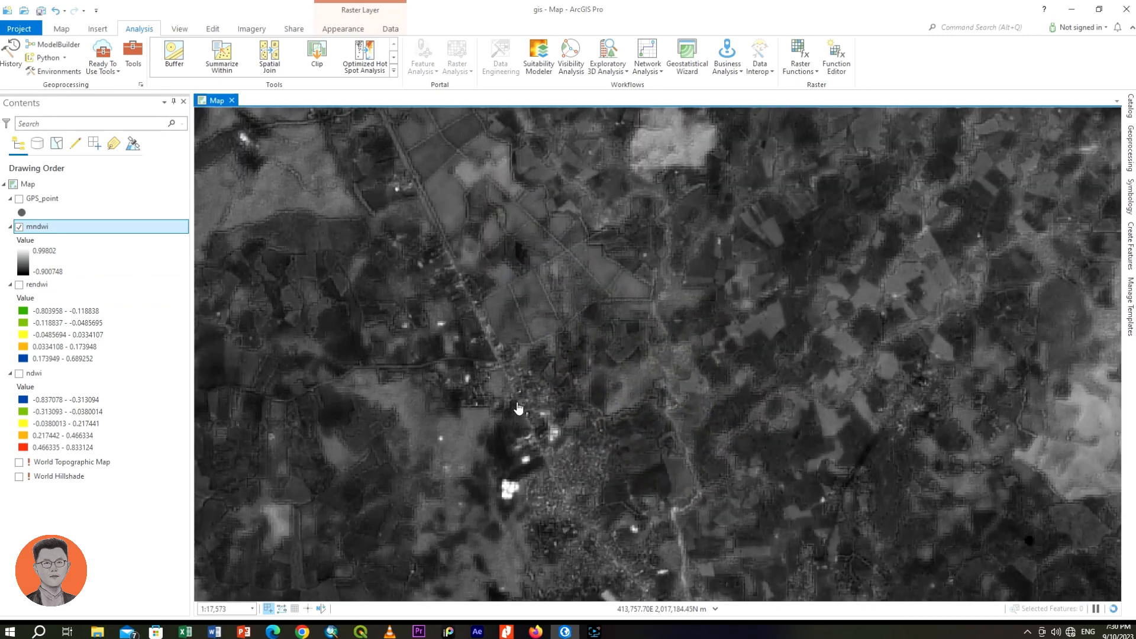
scroll(519, 409, "down", 3)
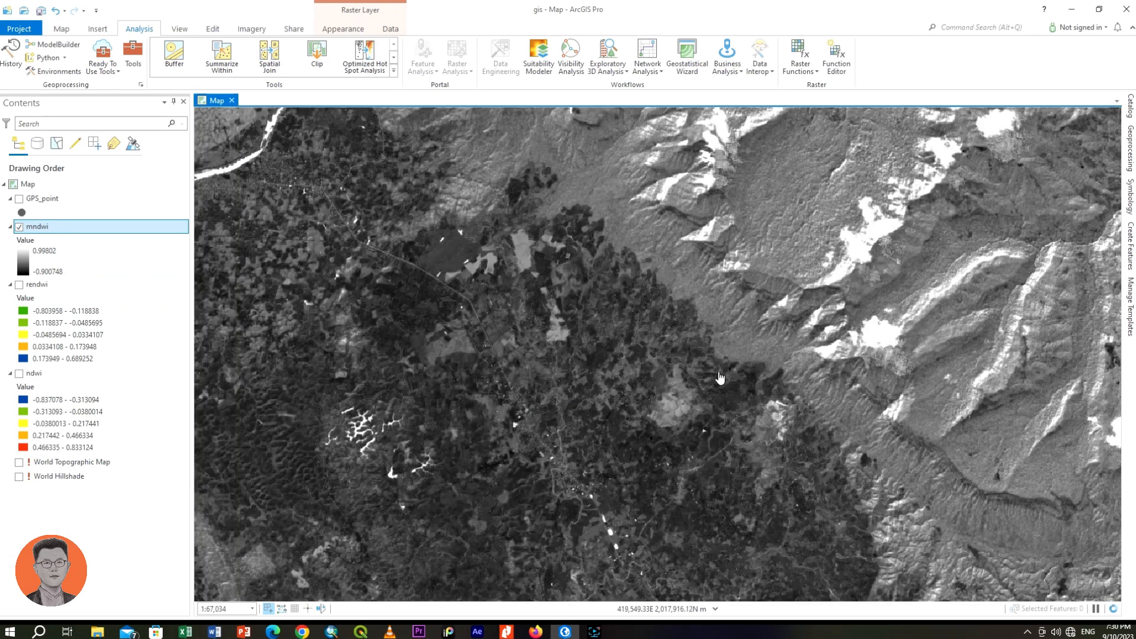
left_click_drag(1027, 250, 728, 356)
left_click_drag(611, 289, 448, 519)
left_click_drag(594, 360, 589, 488)
scroll(656, 447, "down", 2)
left_click_drag(745, 399, 532, 428)
left_click_drag(880, 355, 998, 237)
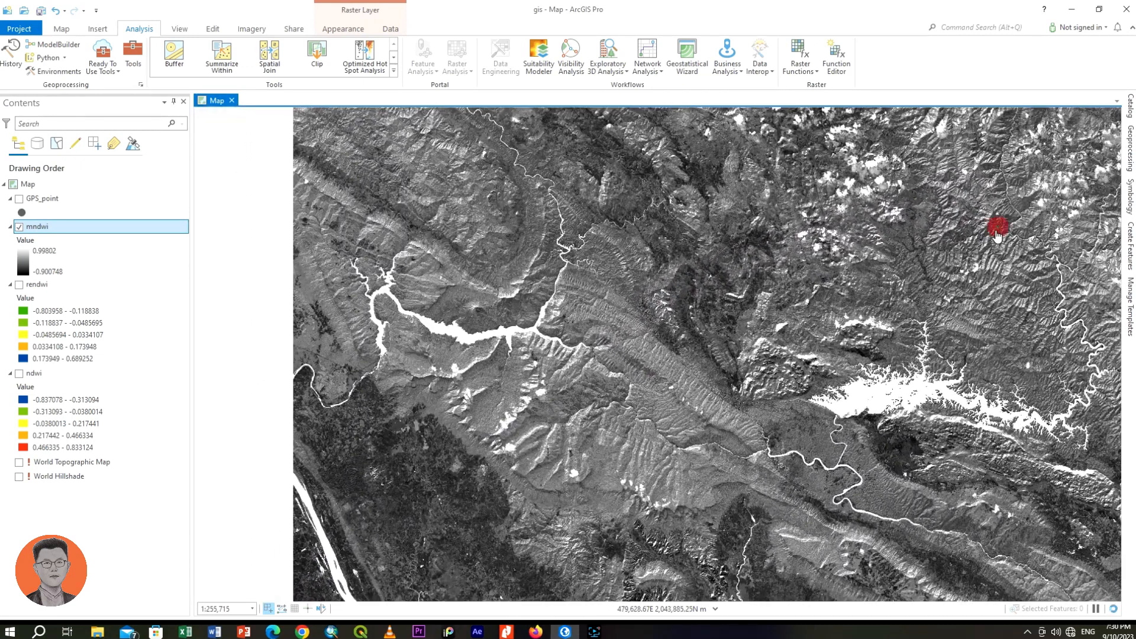
- Try to switch the mndwi symbology to Classify, declining to compute the histogram
left_click(1130, 192)
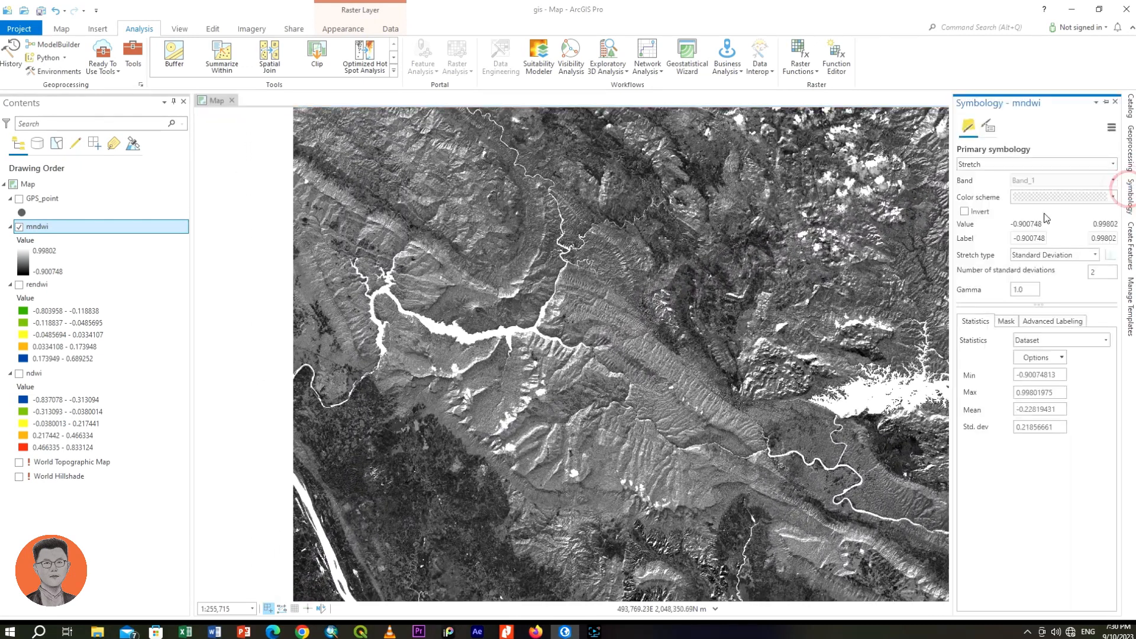
left_click(997, 165)
left_click(944, 237)
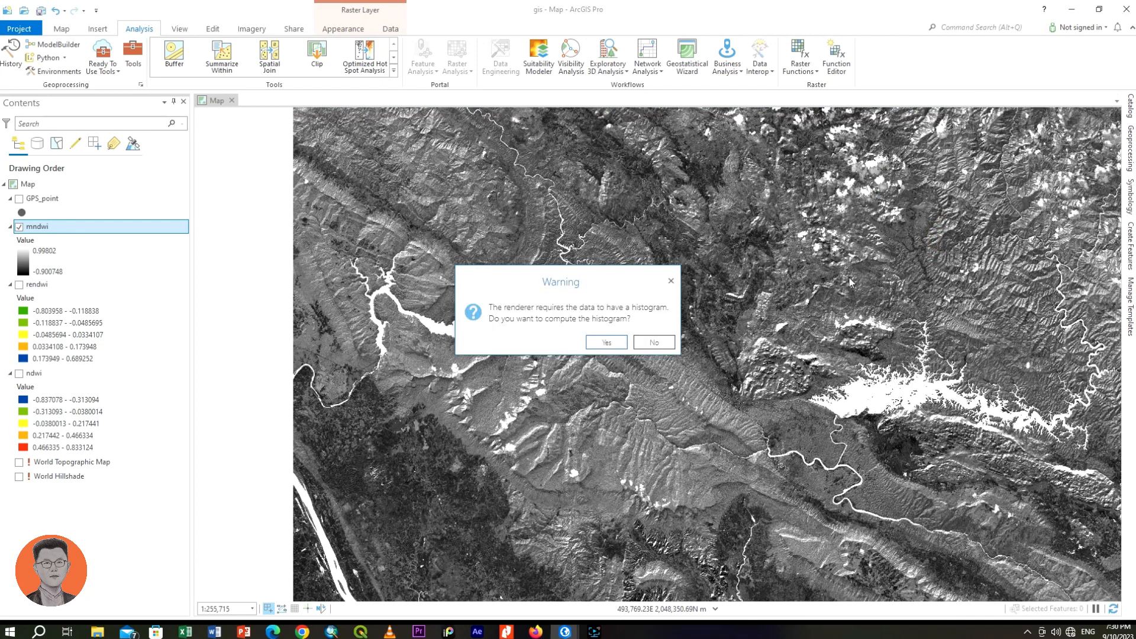
left_click(666, 342)
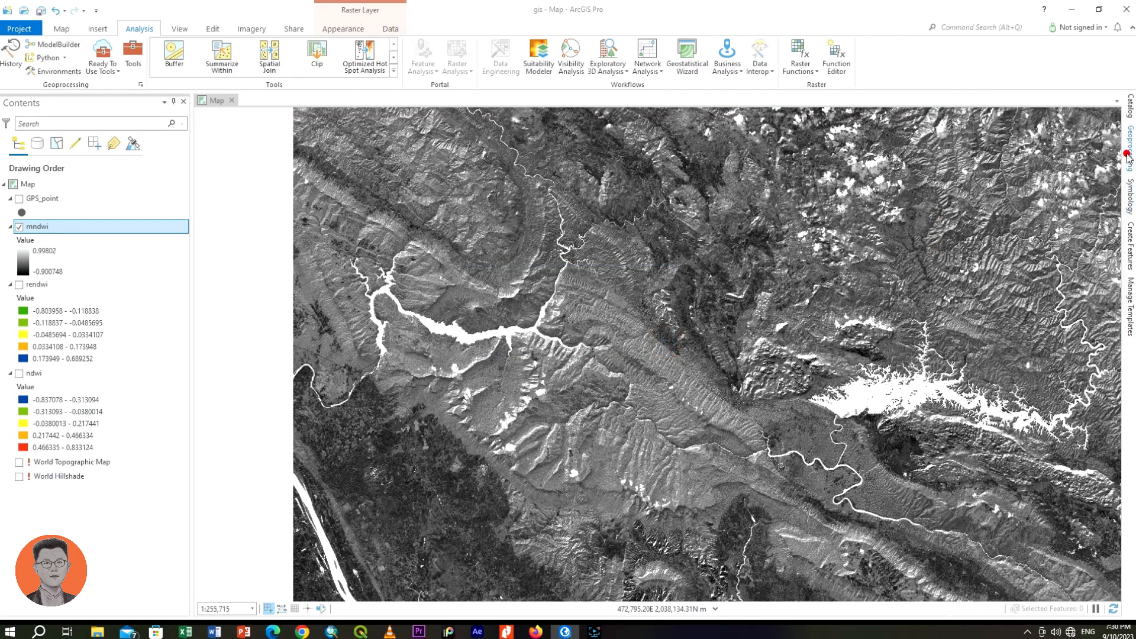
- Set the mndwi symbology to Stretch and apply the green-yellow-red color scheme
left_click(1130, 155)
left_click(1129, 205)
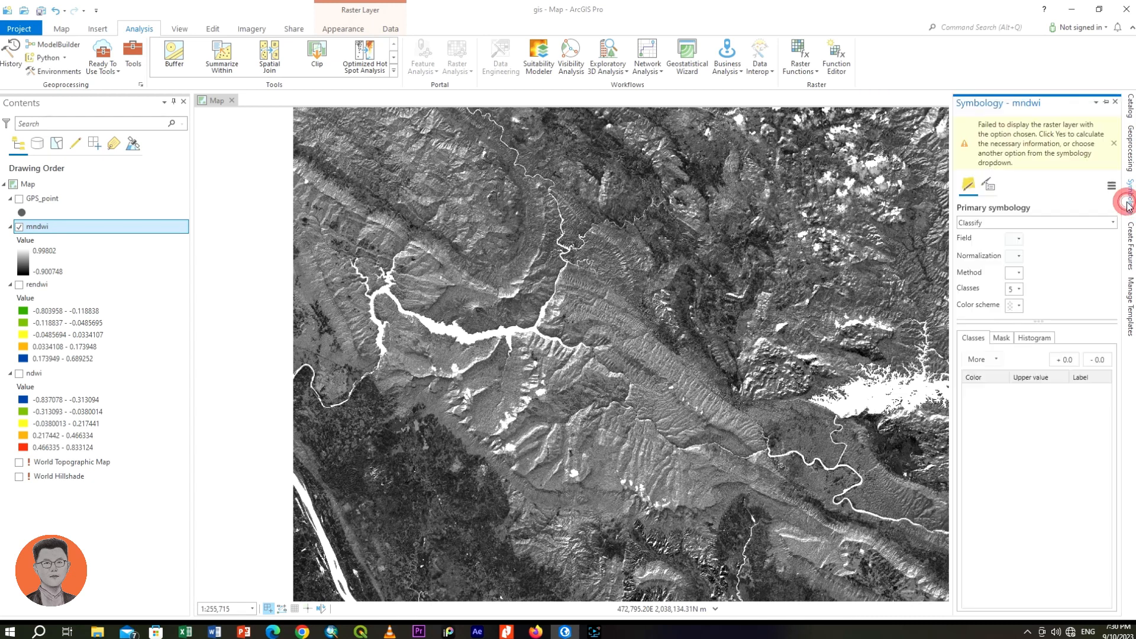
left_click(1027, 222)
left_click(932, 264)
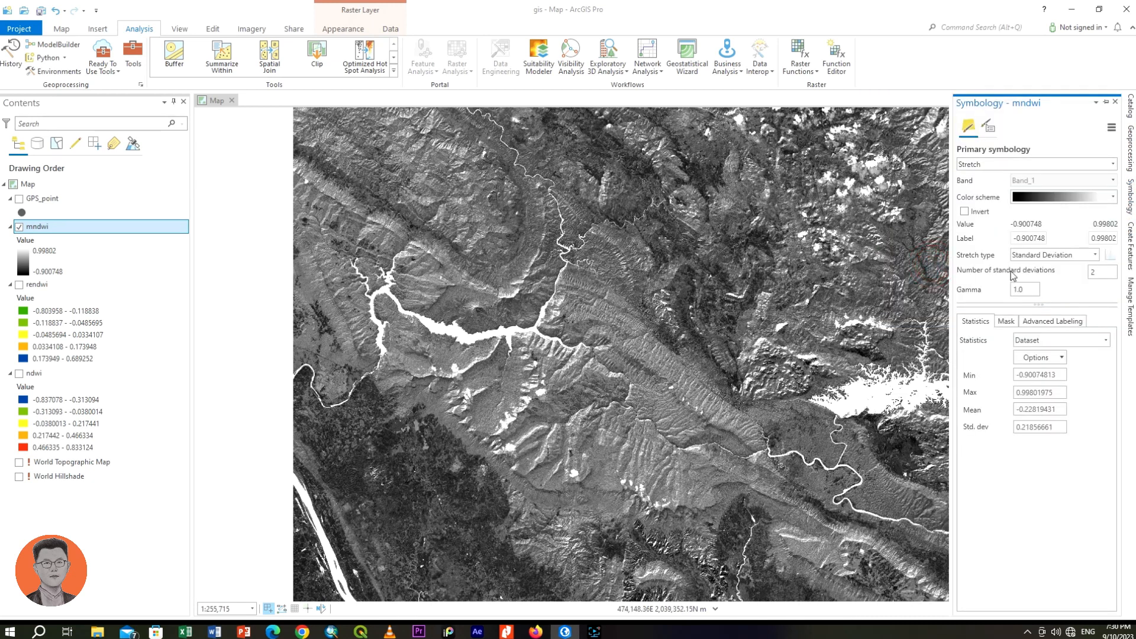
left_click(1050, 197)
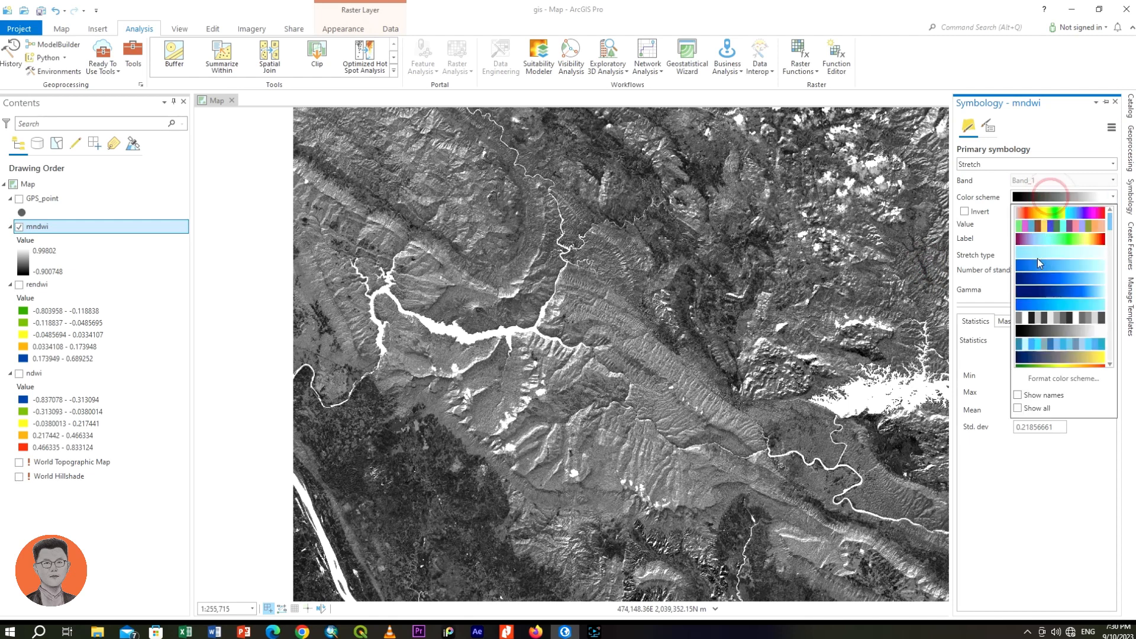
scroll(1046, 305, "down", 2)
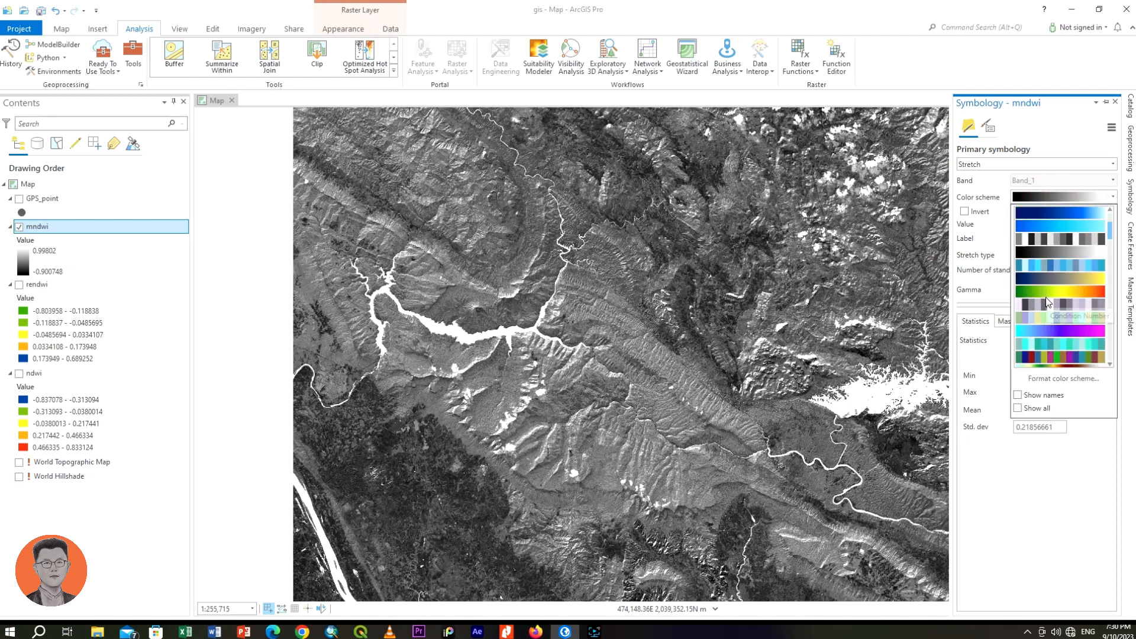
left_click(1046, 305)
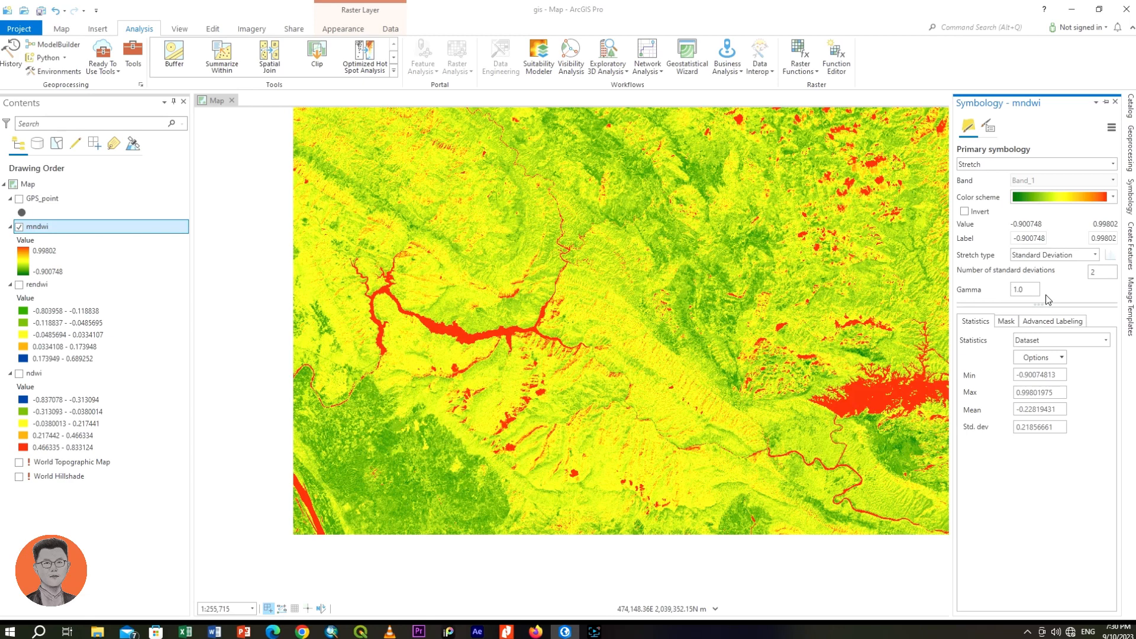
- Examine the green-yellow-red mndwi raster around the reservoirs and over the full scene
scroll(430, 322, "up", 4)
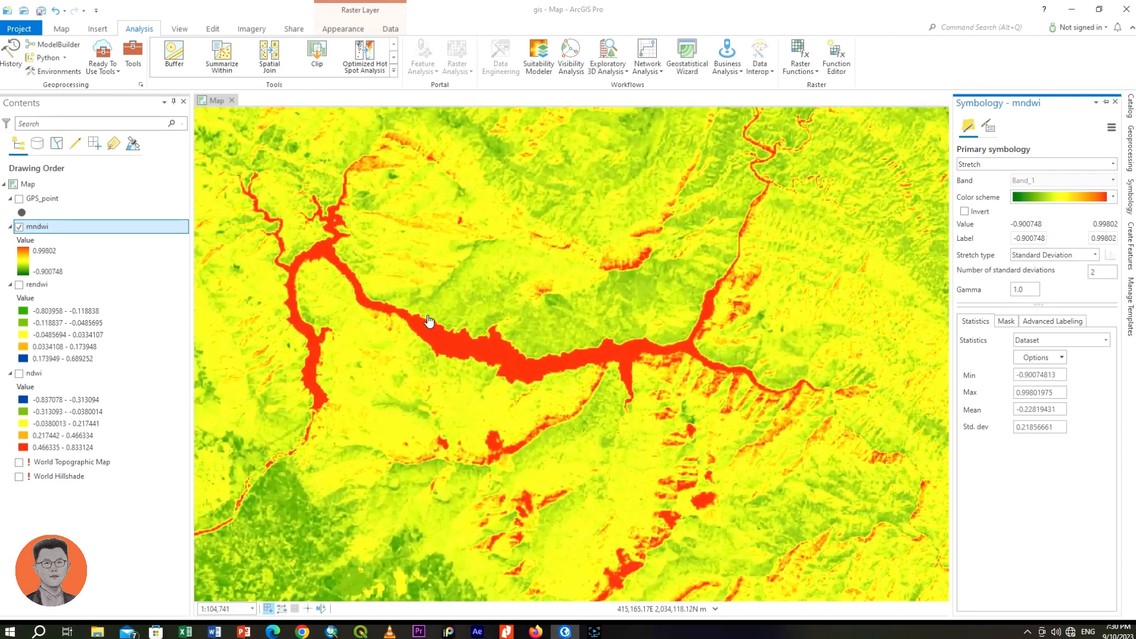
scroll(562, 354, "down", 8)
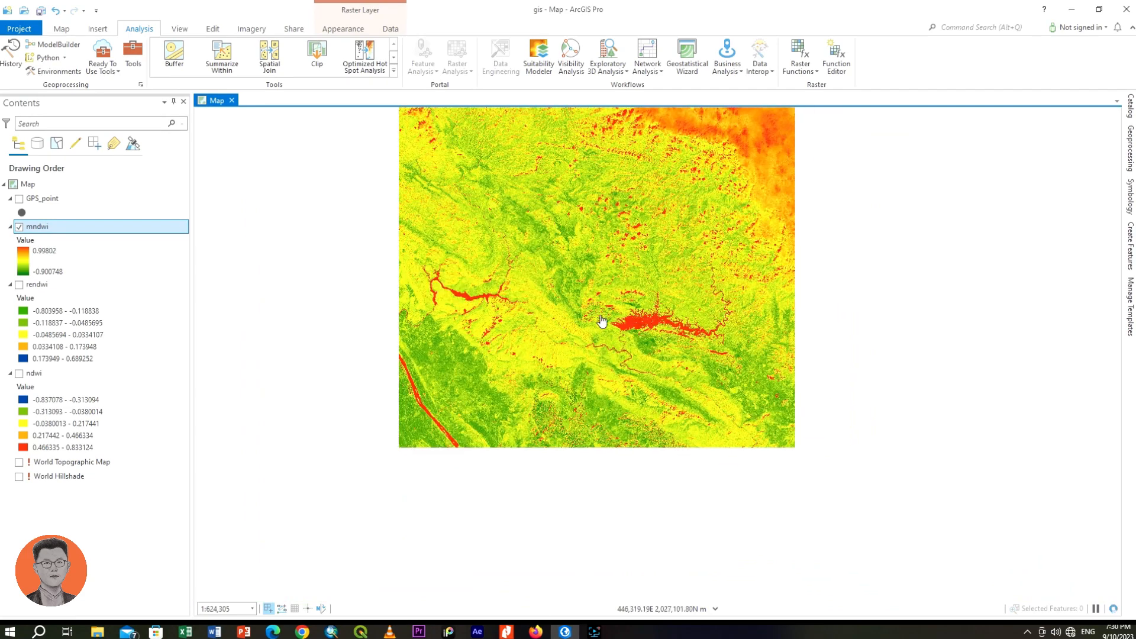
left_click_drag(631, 315, 543, 452)
left_click_drag(626, 360, 563, 296)
left_click_drag(526, 407, 600, 307)
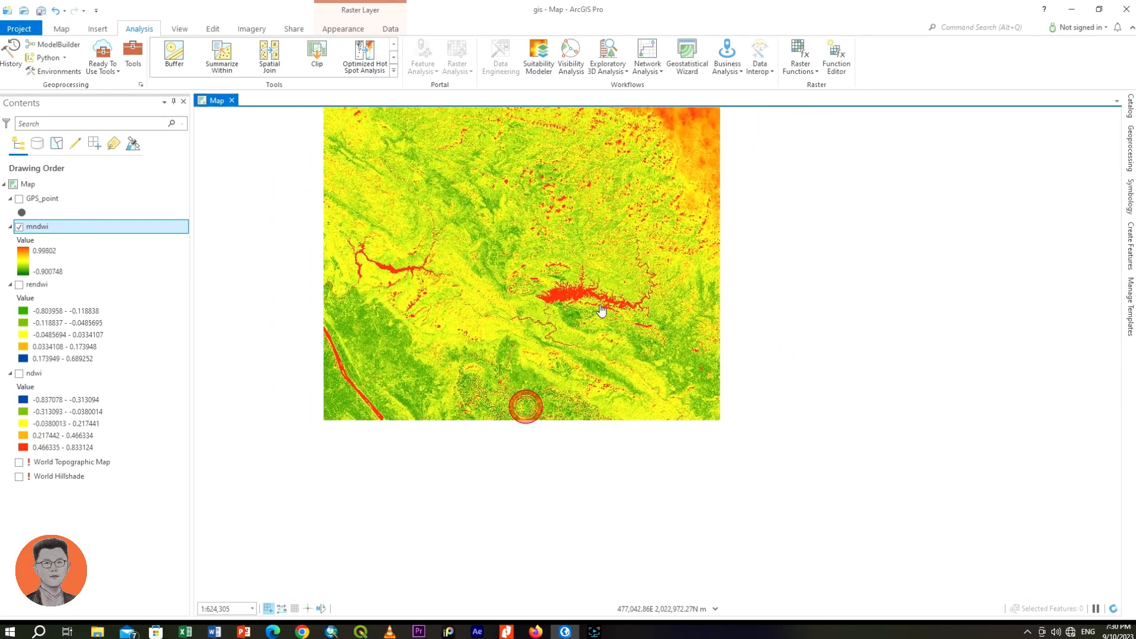
scroll(541, 368, "up", 4)
scroll(541, 368, "down", 4)
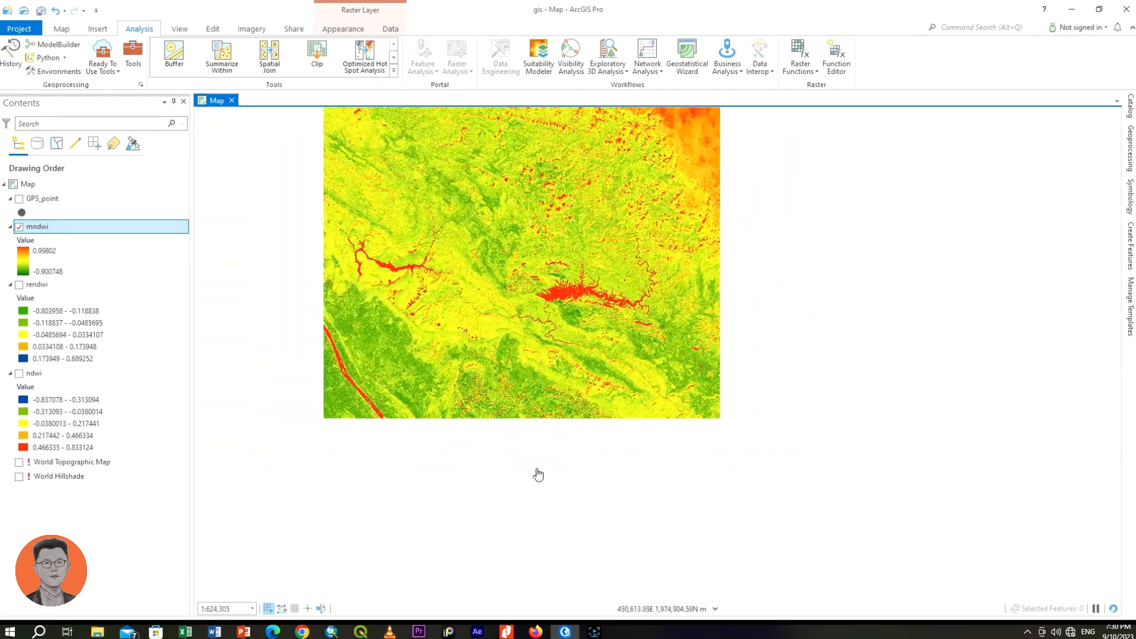